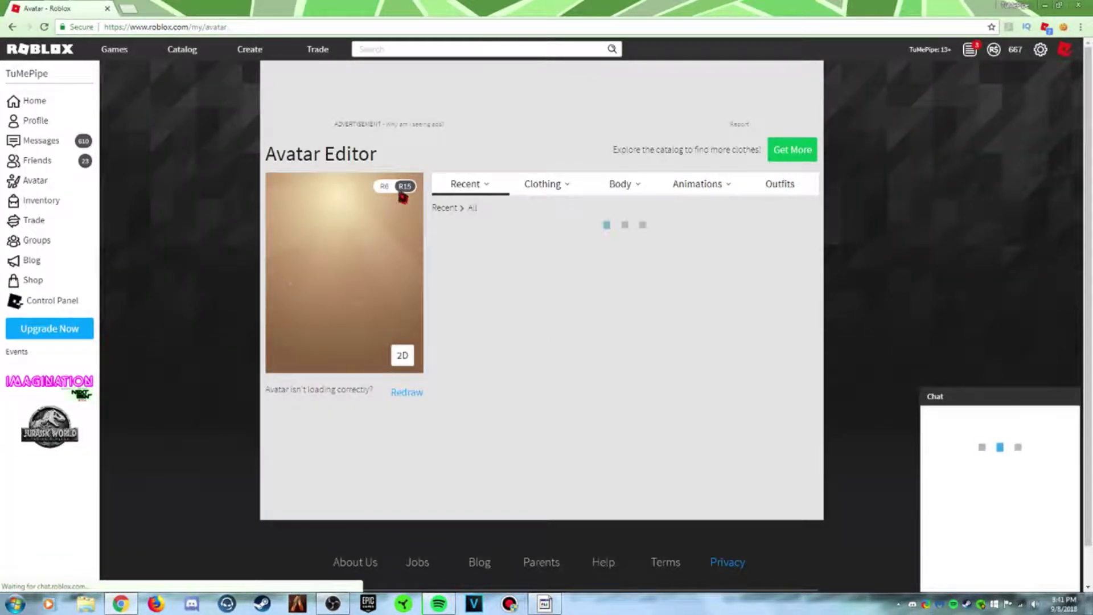
Step: Switch the avatar's body type to R6 and open Roblox Studio from the desktop
{"action": "left_click", "coordinate": [385, 186]}
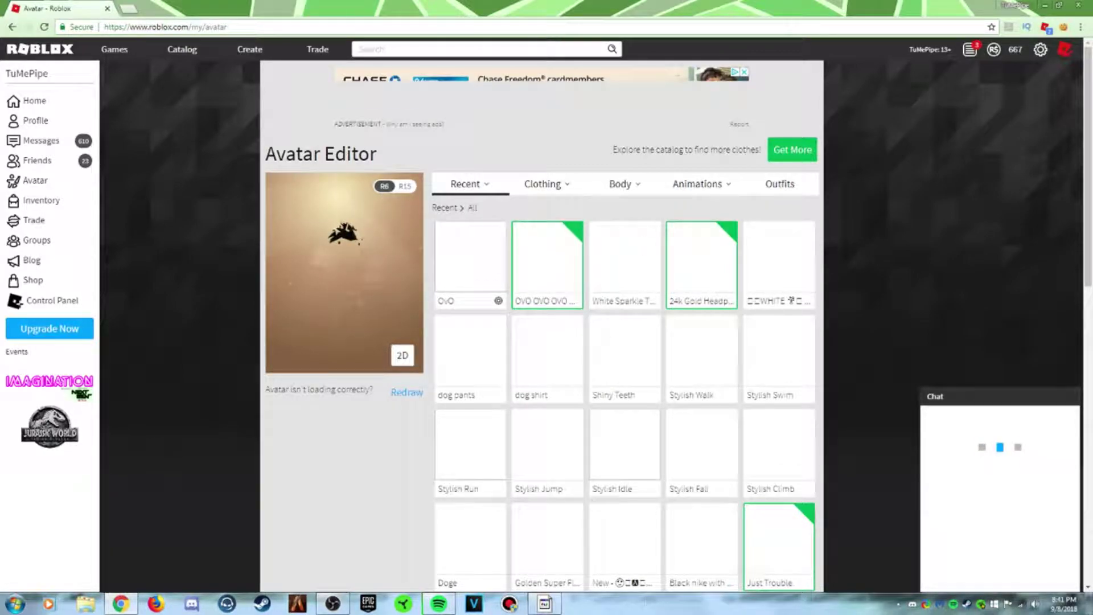
{"action": "left_click", "coordinate": [1045, 5]}
{"action": "left_click", "coordinate": [1060, 260]}
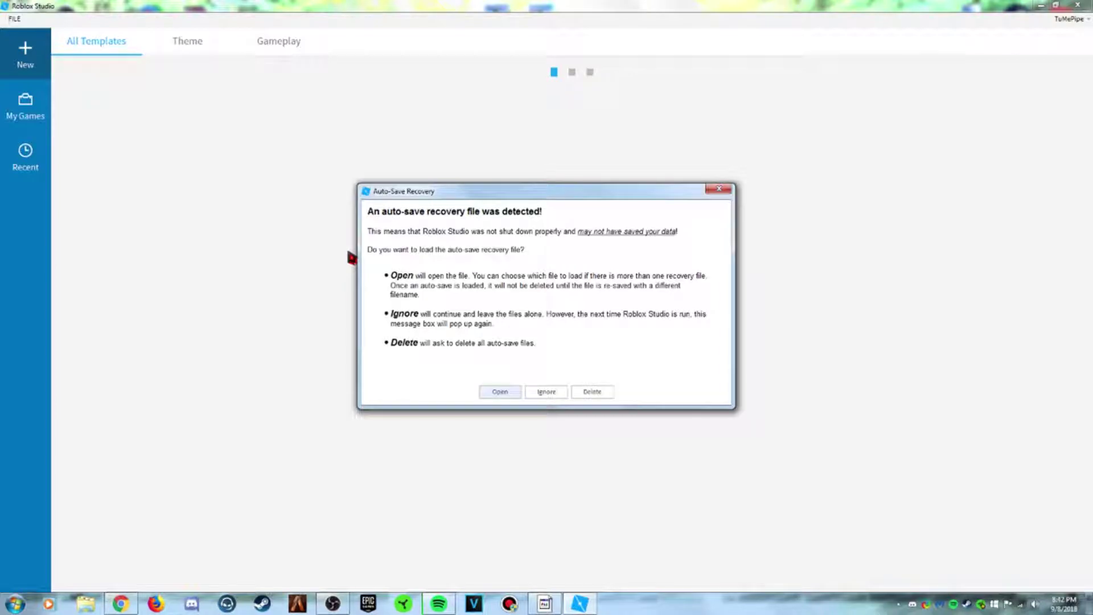
Step: Ignore the auto-save recovery file and create a new place from the Baseplate template
{"action": "left_click", "coordinate": [547, 392]}
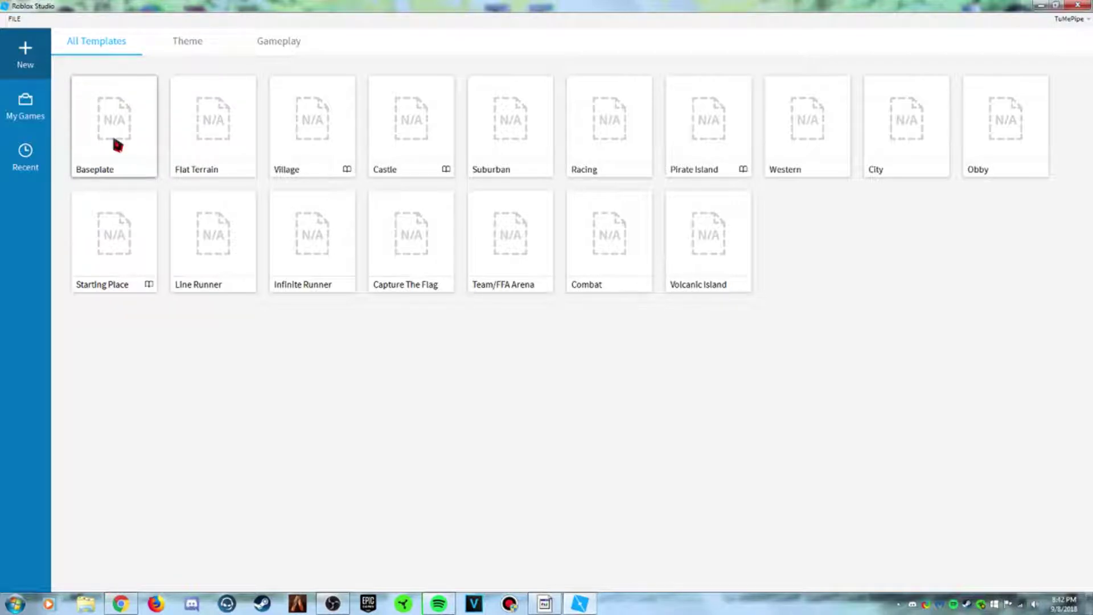
{"action": "left_click", "coordinate": [114, 140]}
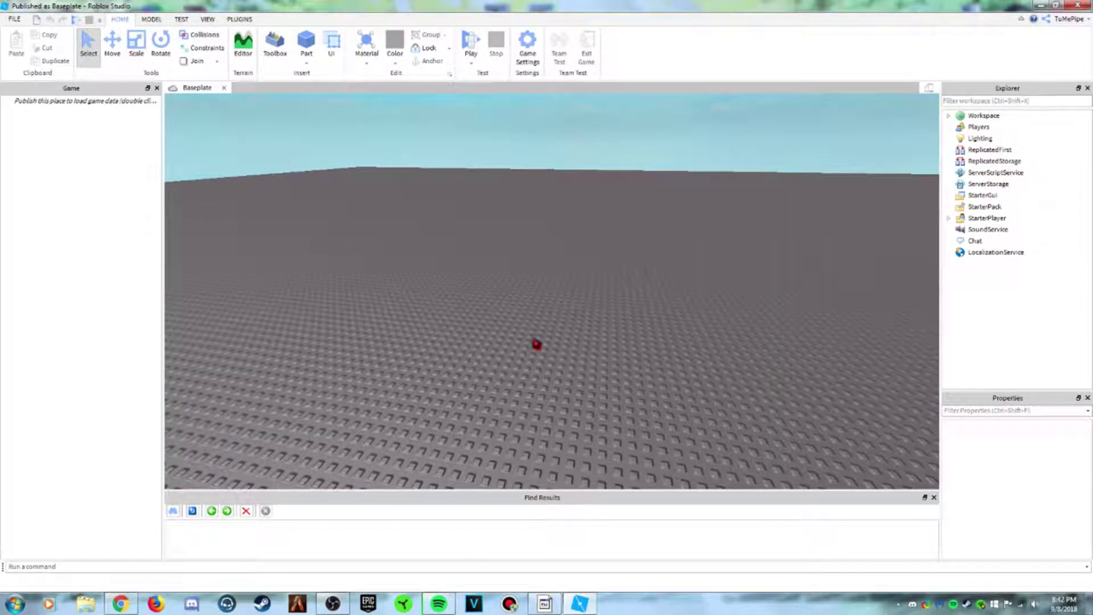
Step: Start a play test of the place and copy the player's character model from the Workspace
{"action": "right_click_drag", "start_coordinate": [538, 334], "coordinate": [514, 310]}
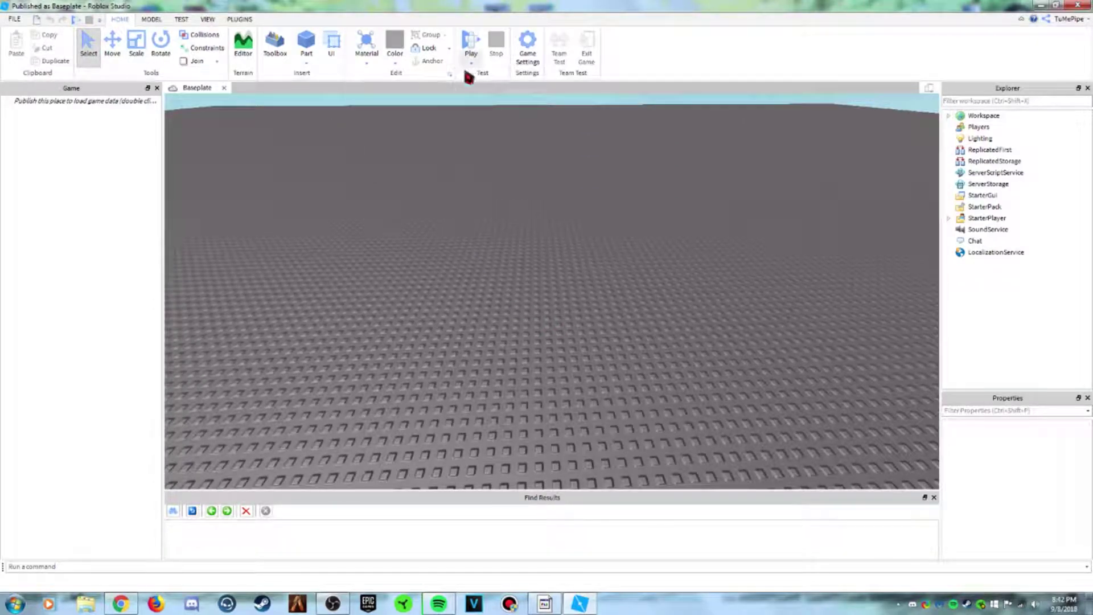
{"action": "left_click", "coordinate": [478, 40]}
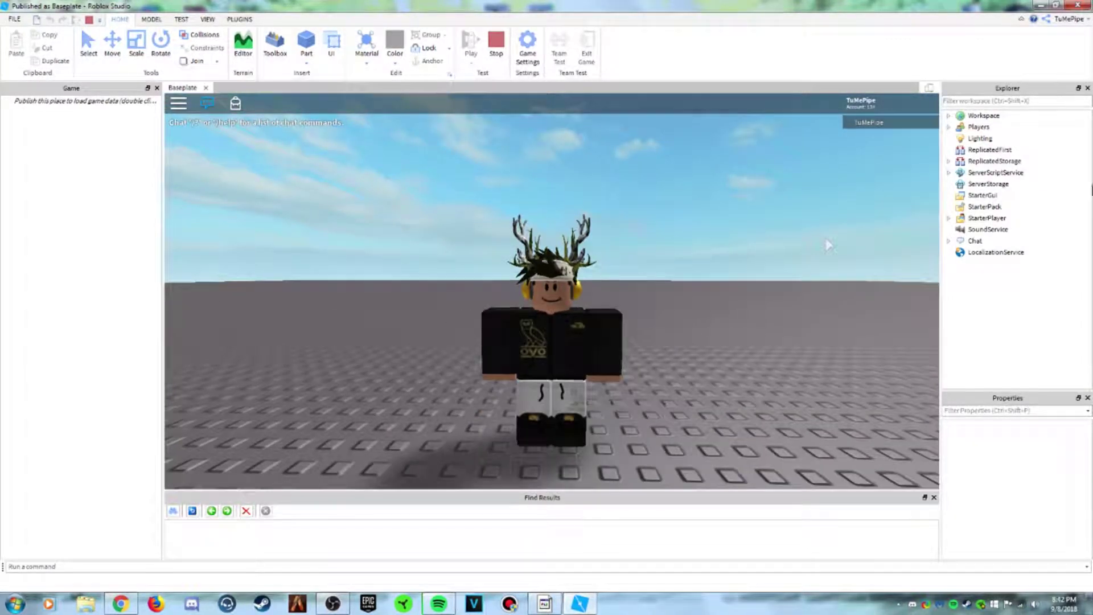
{"action": "left_click", "coordinate": [949, 127]}
{"action": "left_click", "coordinate": [948, 127]}
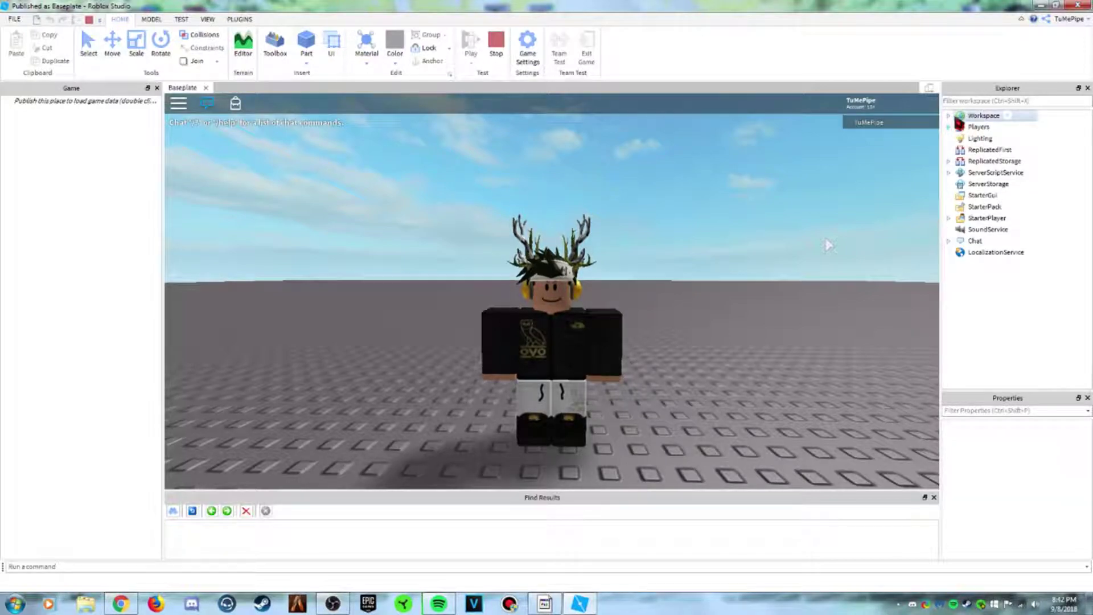
{"action": "left_click", "coordinate": [948, 116]}
{"action": "left_click", "coordinate": [949, 116]}
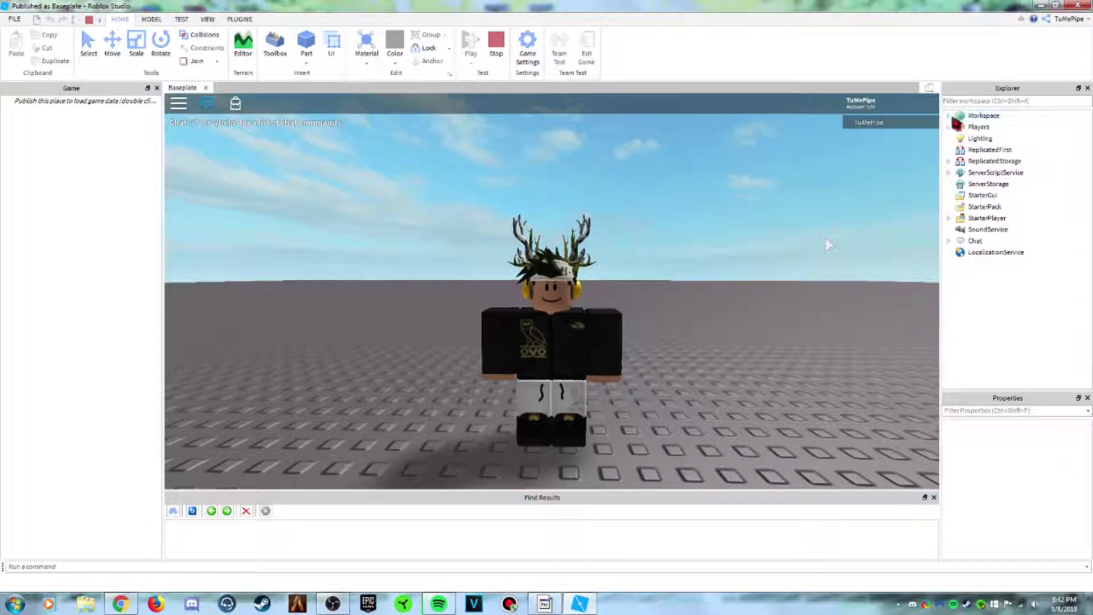
{"action": "left_click", "coordinate": [948, 115]}
{"action": "left_click", "coordinate": [982, 150]}
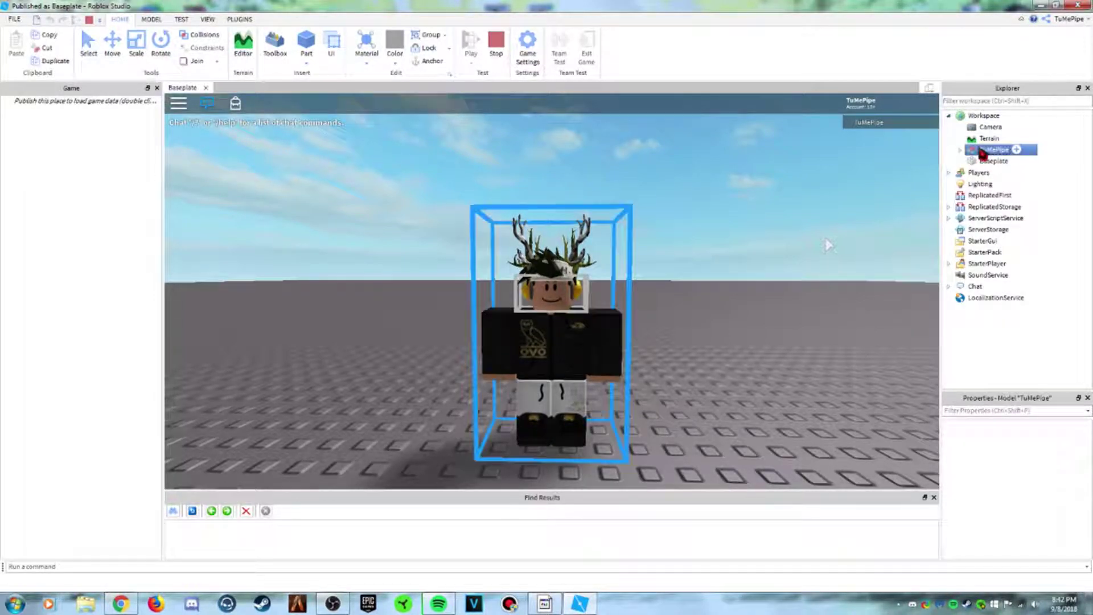
{"action": "right_click", "coordinate": [982, 151]}
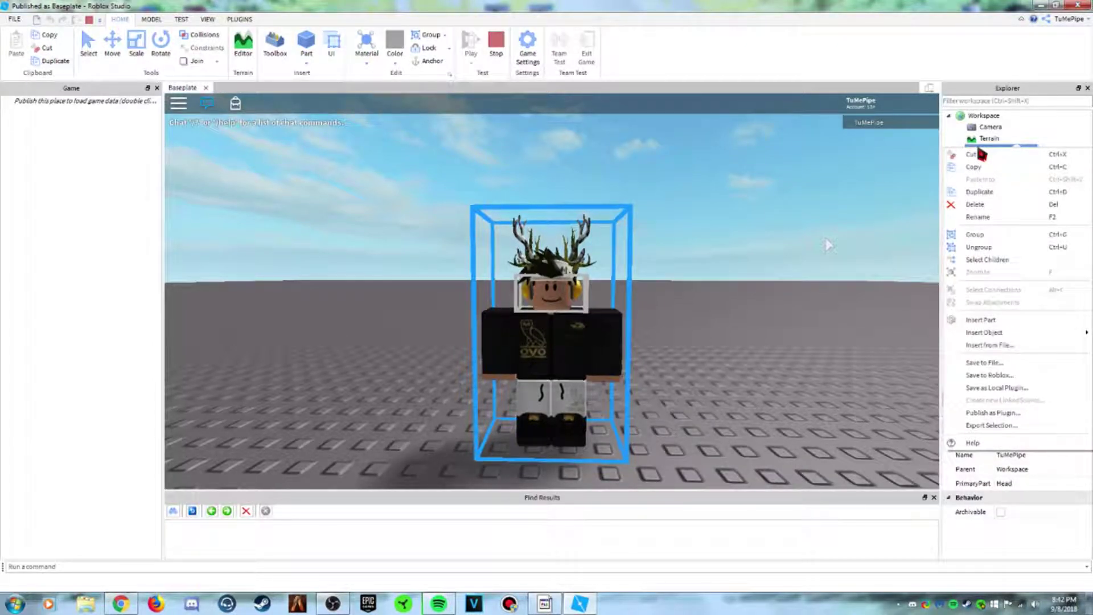
{"action": "key", "text": "Escape"}
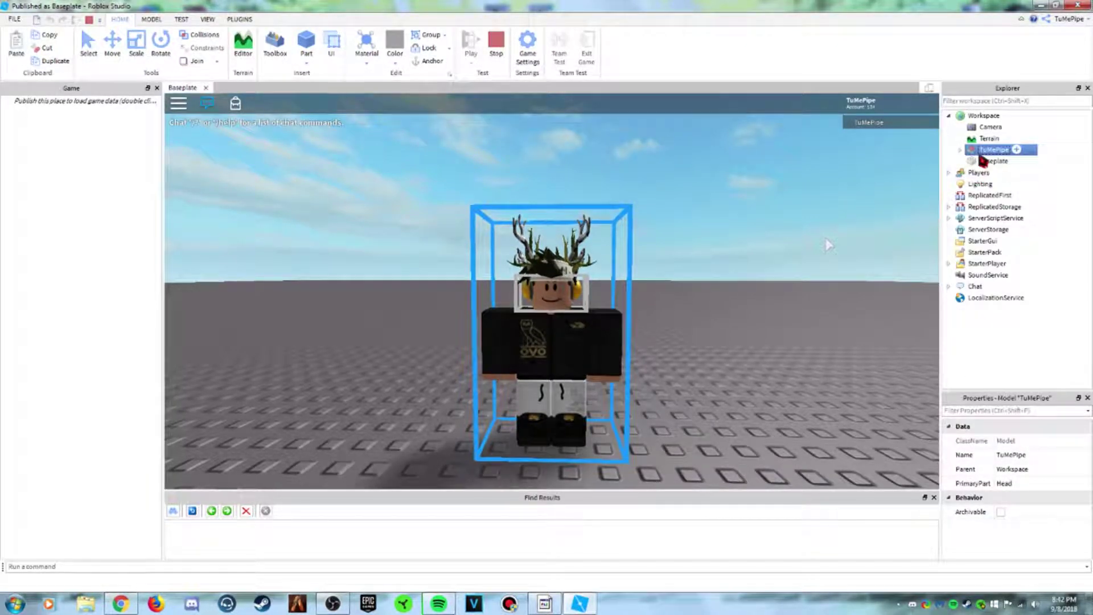
Step: Delete the player's character from the running place and stop the play test
{"action": "right_click", "coordinate": [983, 153]}
{"action": "left_click", "coordinate": [1008, 203]}
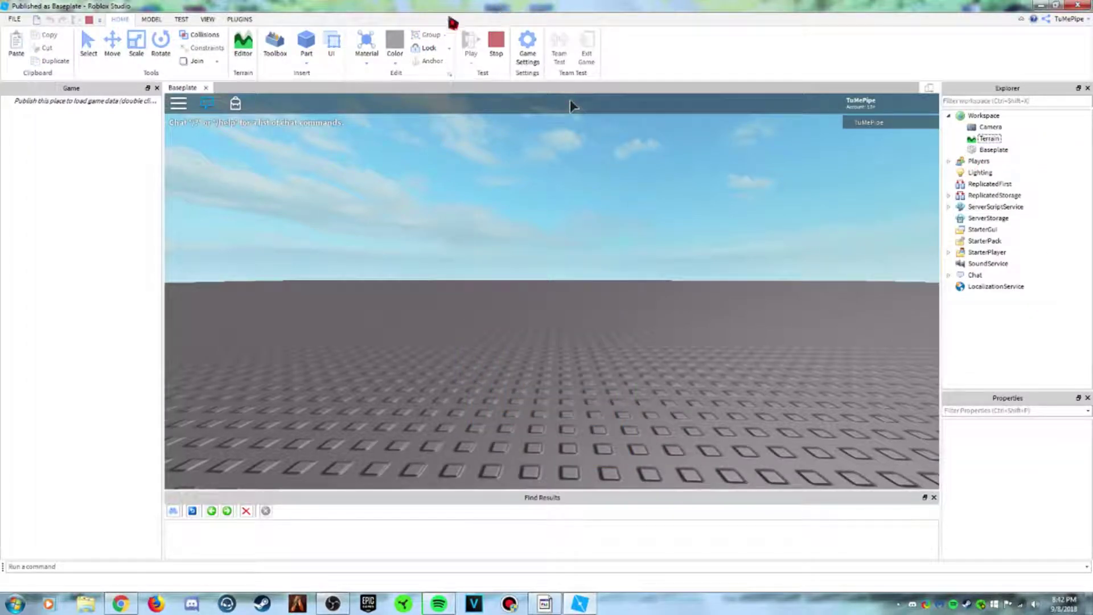
{"action": "left_click", "coordinate": [497, 44]}
Step: Paste the copied character model onto the baseplate in the edit view
{"action": "right_click", "coordinate": [543, 275]}
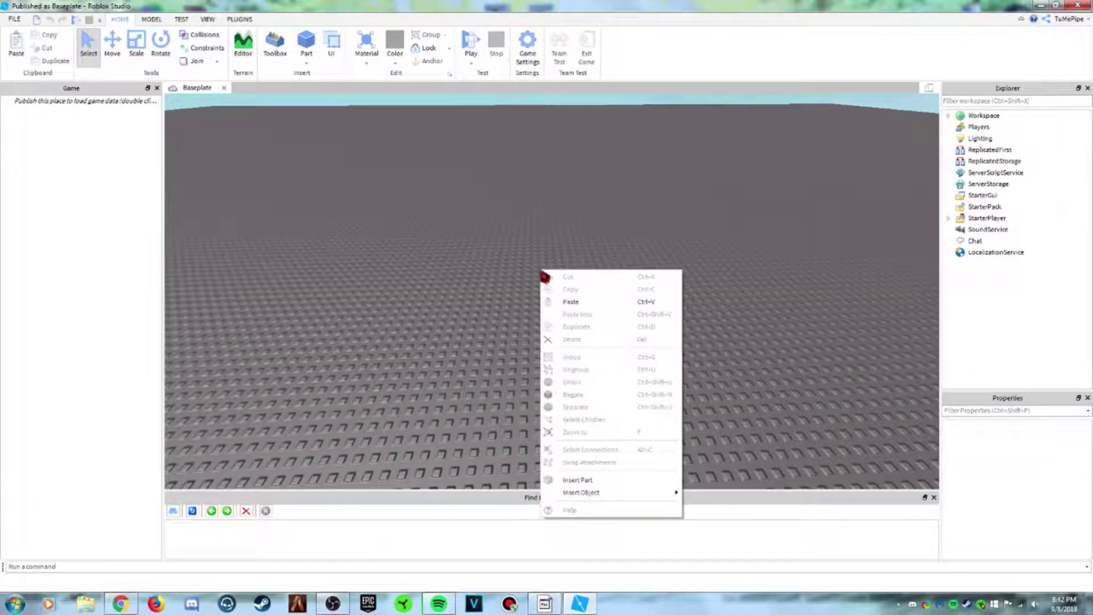
{"action": "left_click", "coordinate": [567, 302]}
{"action": "left_click", "coordinate": [701, 265]}
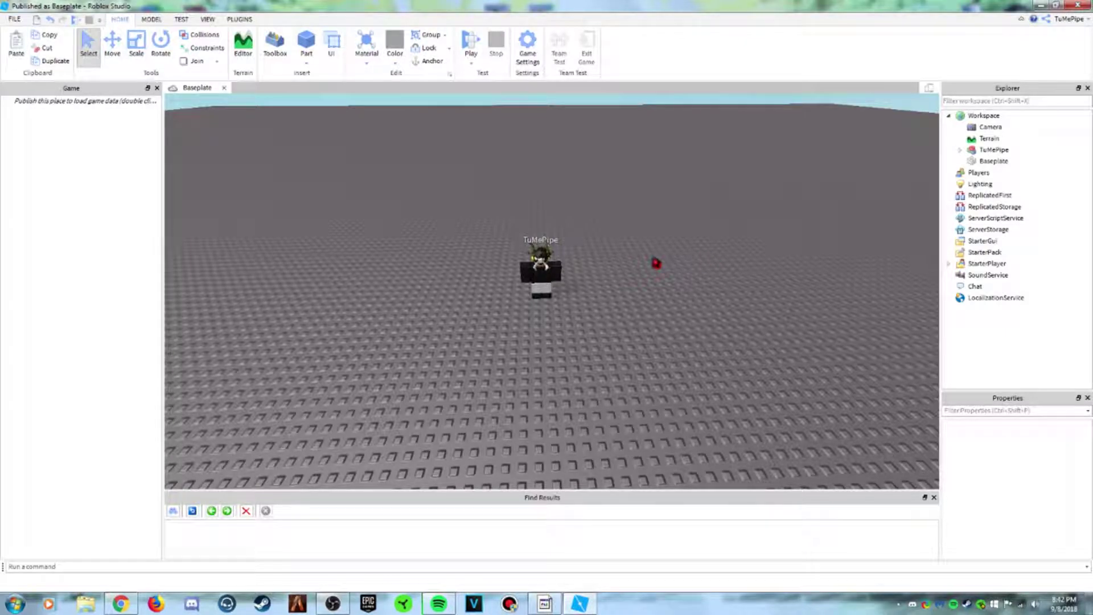
Step: Examine the pasted character model up close from the front
{"action": "key", "text": "w"}
{"action": "key", "text": "a"}
{"action": "right_click_drag", "start_coordinate": [689, 259], "coordinate": [689, 257]}
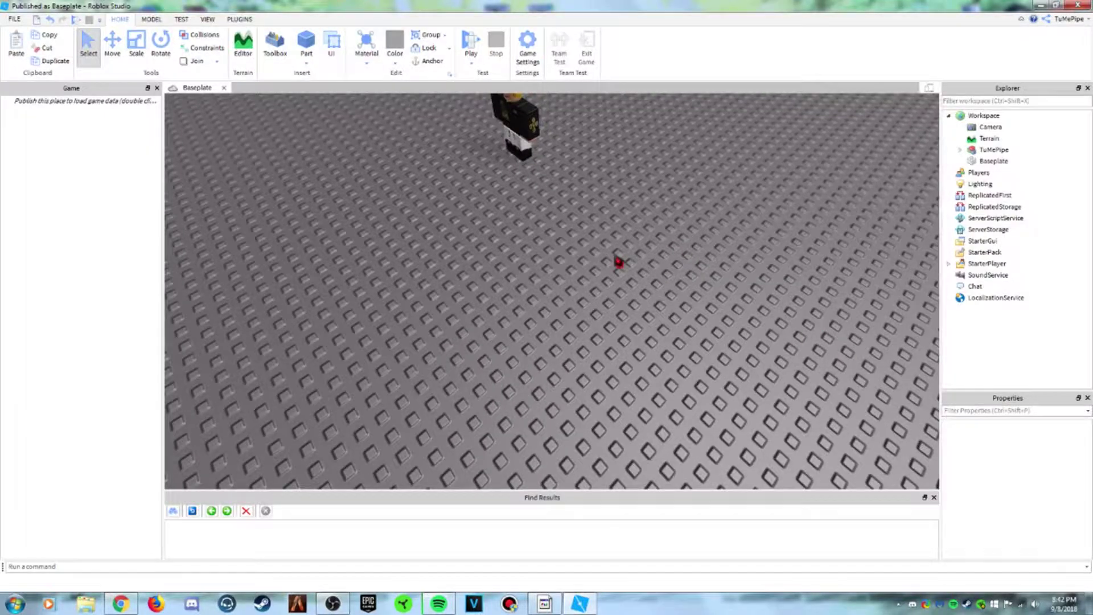
{"action": "key", "text": "w"}
{"action": "right_click_drag", "start_coordinate": [615, 256], "coordinate": [614, 256]}
{"action": "key", "text": "s"}
{"action": "key", "text": "w"}
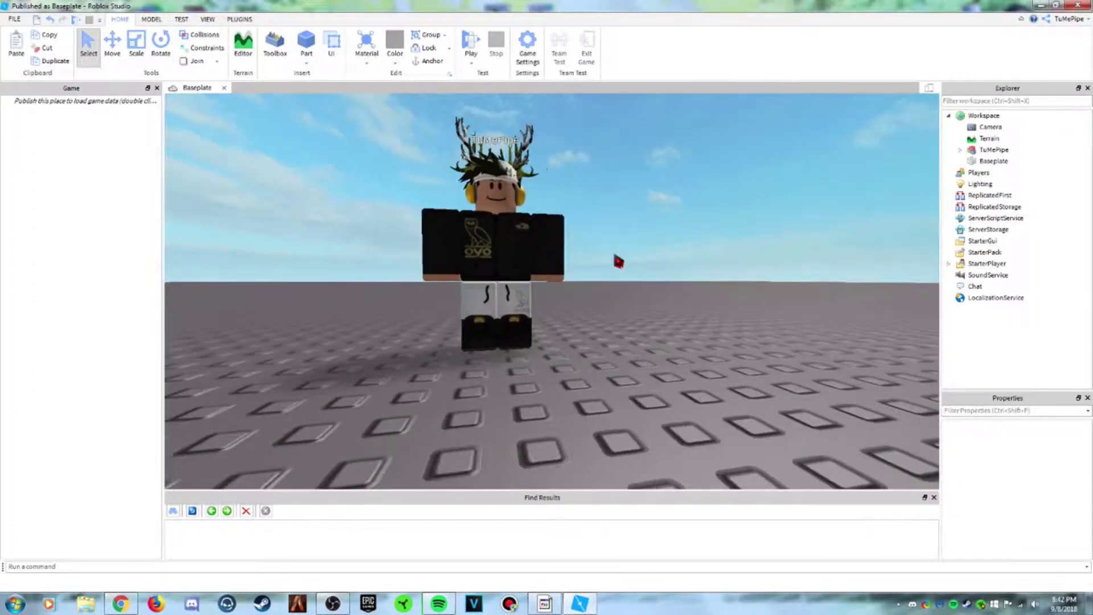
{"action": "scroll", "coordinate": [619, 261], "scroll_direction": "down", "scroll_amount": 2}
Step: Export the character model to the Desktop as an Object Model (*.obj) named "For the video", replacing the existing file
{"action": "left_click", "coordinate": [992, 150]}
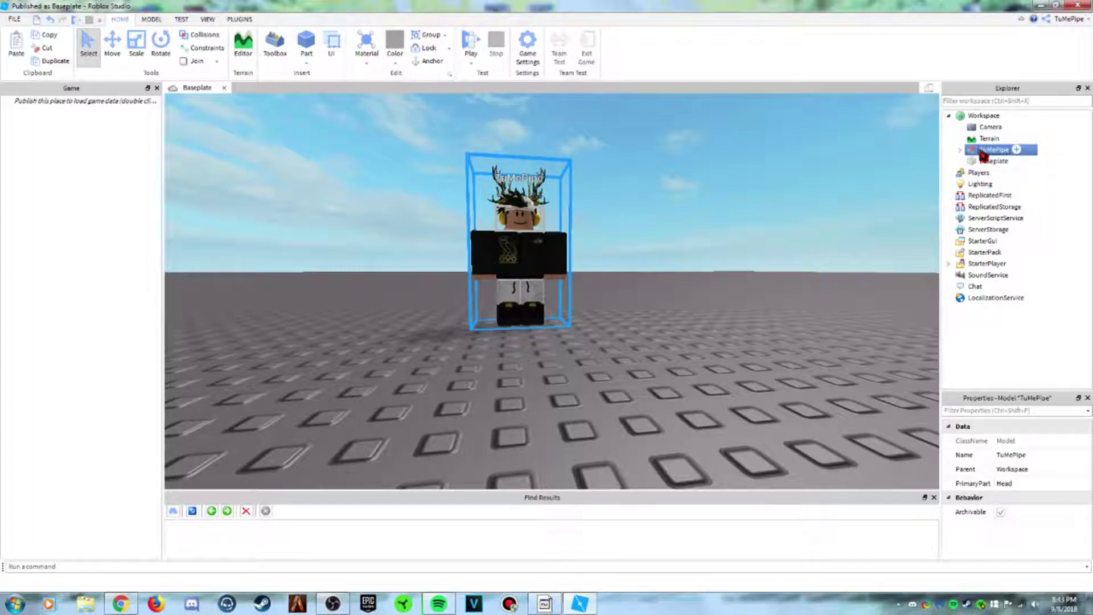
{"action": "right_click", "coordinate": [983, 153]}
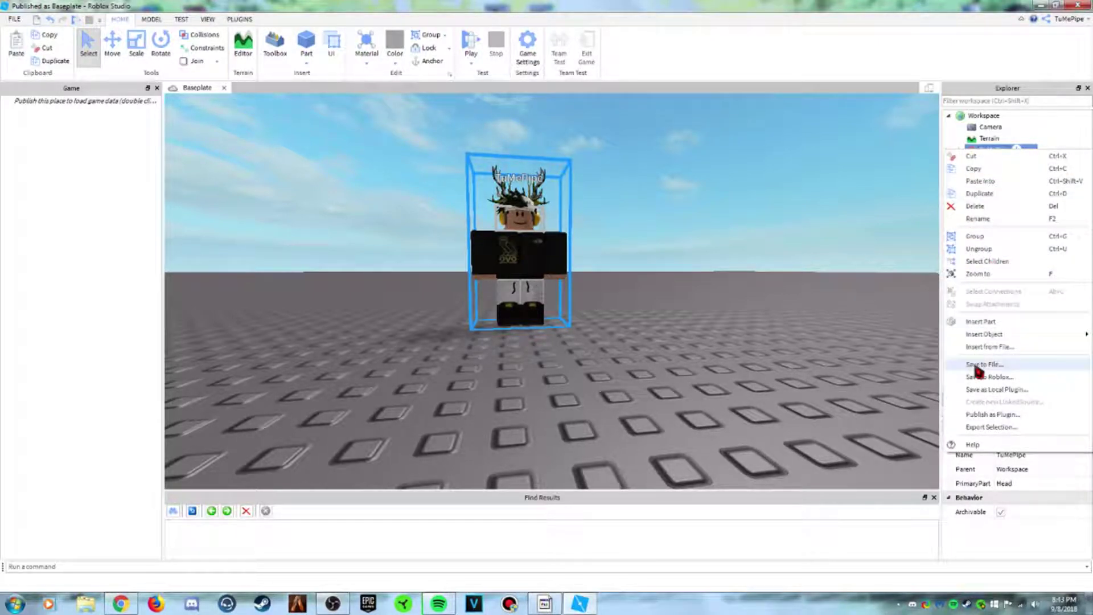
{"action": "left_click", "coordinate": [985, 427]}
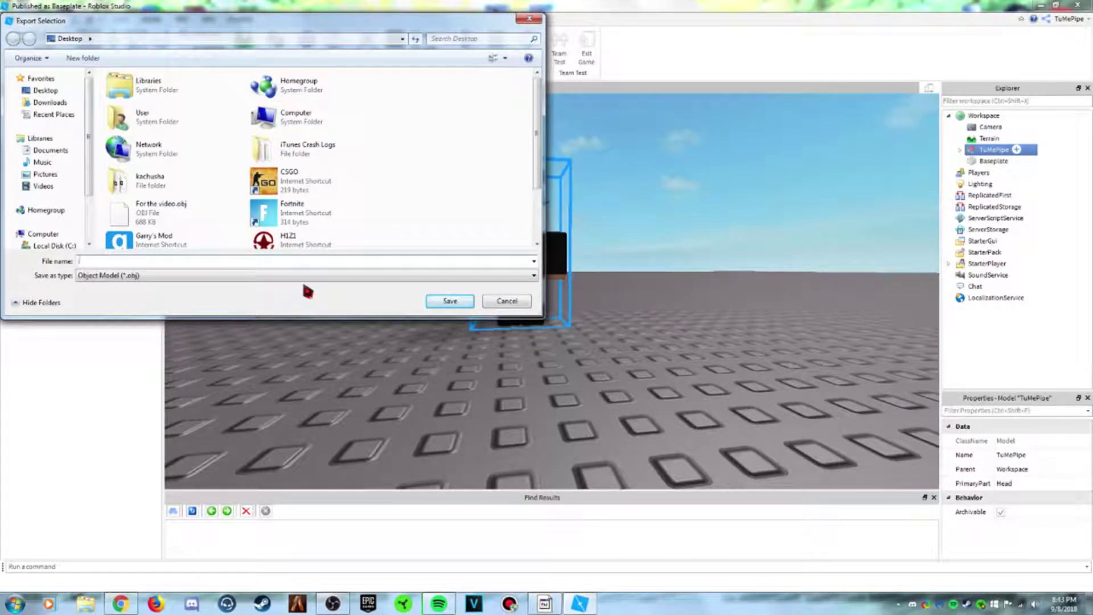
{"action": "type", "text": "For the video"}
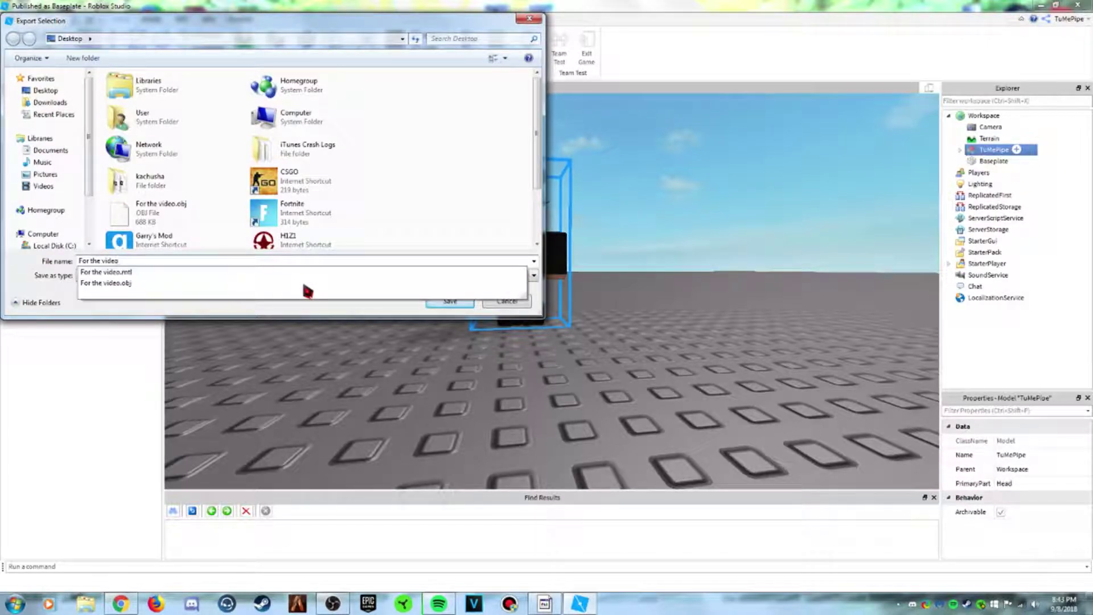
{"action": "left_click", "coordinate": [305, 309]}
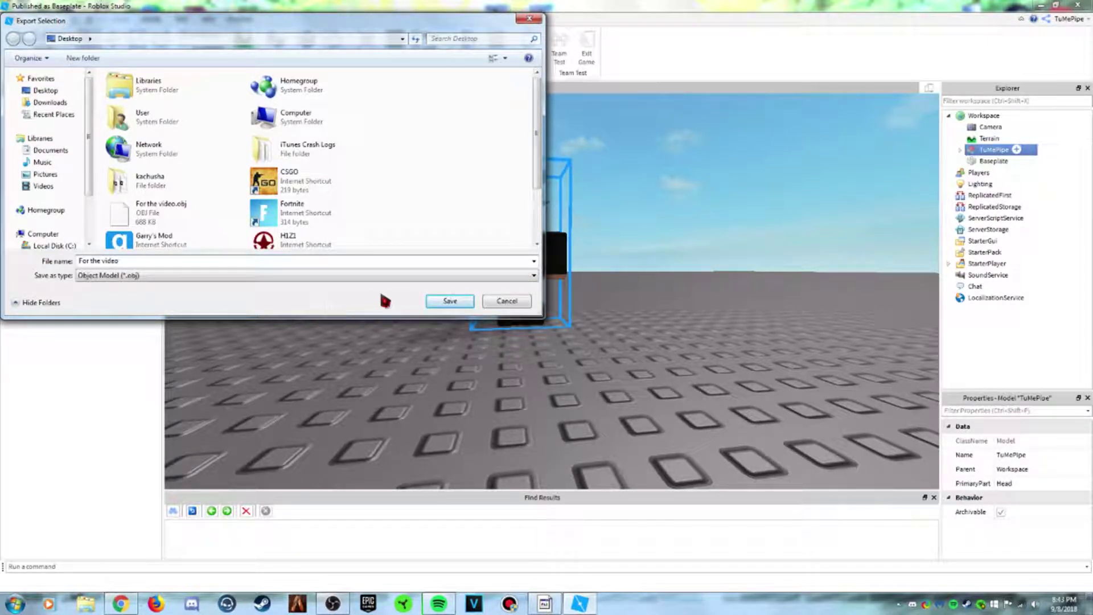
{"action": "left_click", "coordinate": [445, 305]}
{"action": "left_click", "coordinate": [577, 306]}
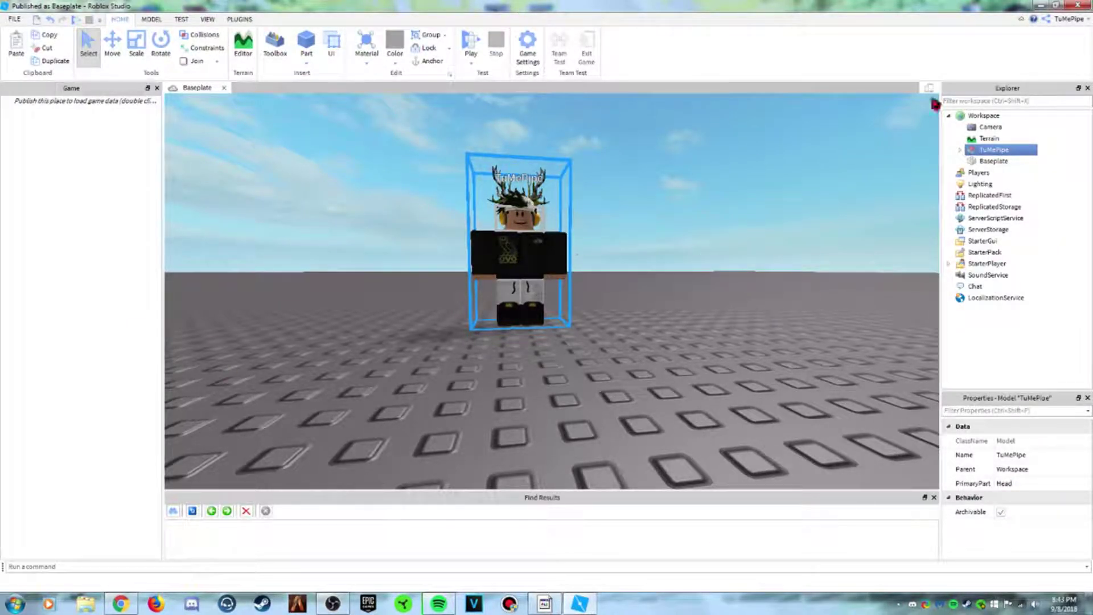
Step: Close Roblox Studio without saving the place and view the exported character texture image on the desktop
{"action": "left_click", "coordinate": [1081, 6]}
{"action": "left_click", "coordinate": [558, 313]}
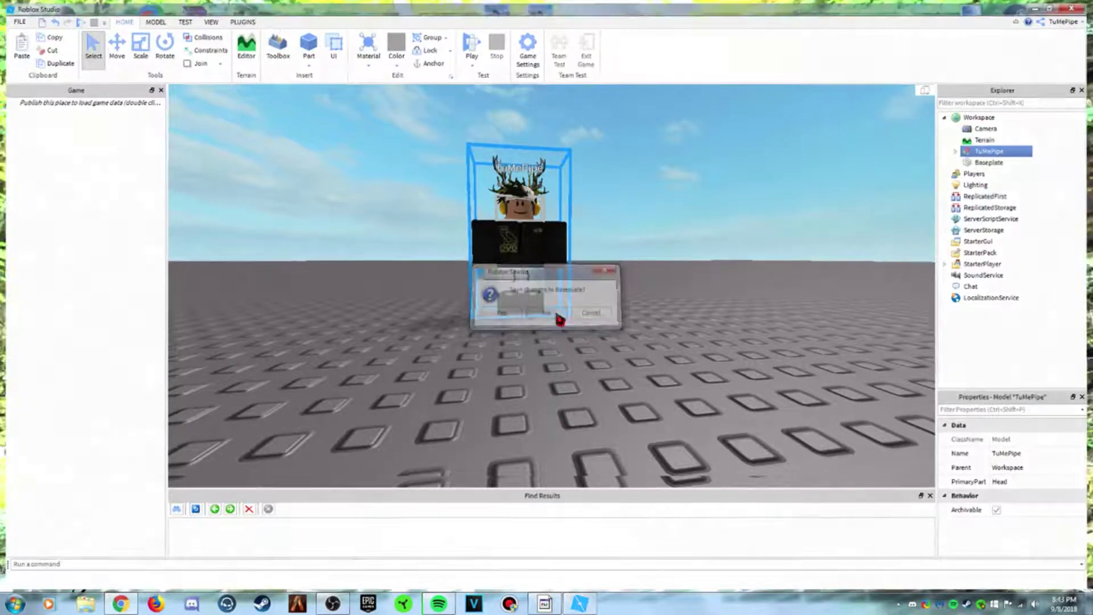
{"action": "double_click", "coordinate": [193, 436]}
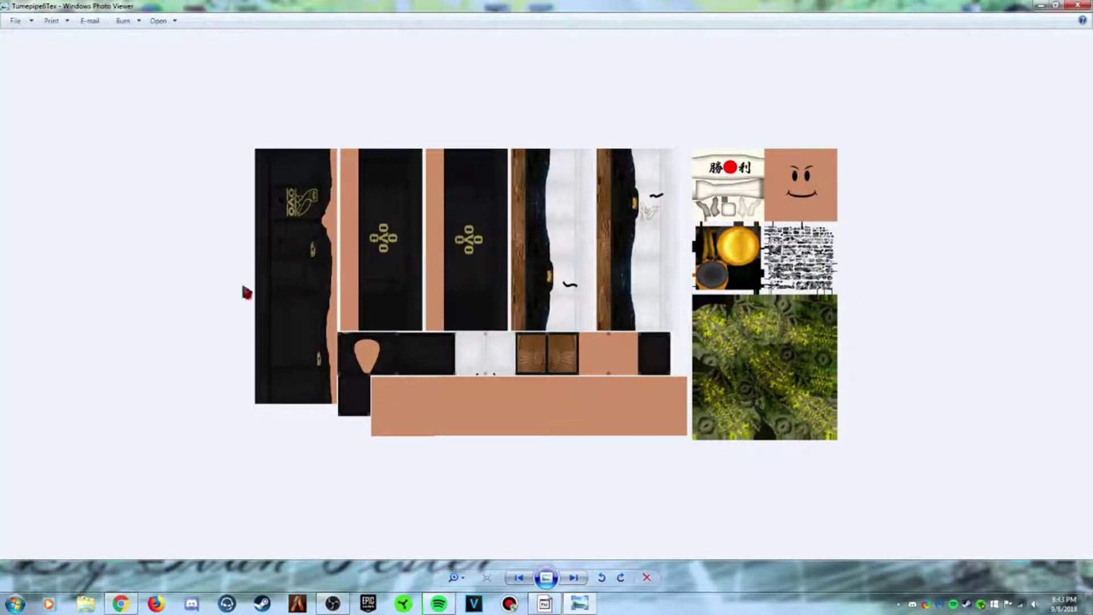
{"action": "left_click", "coordinate": [1077, 6]}
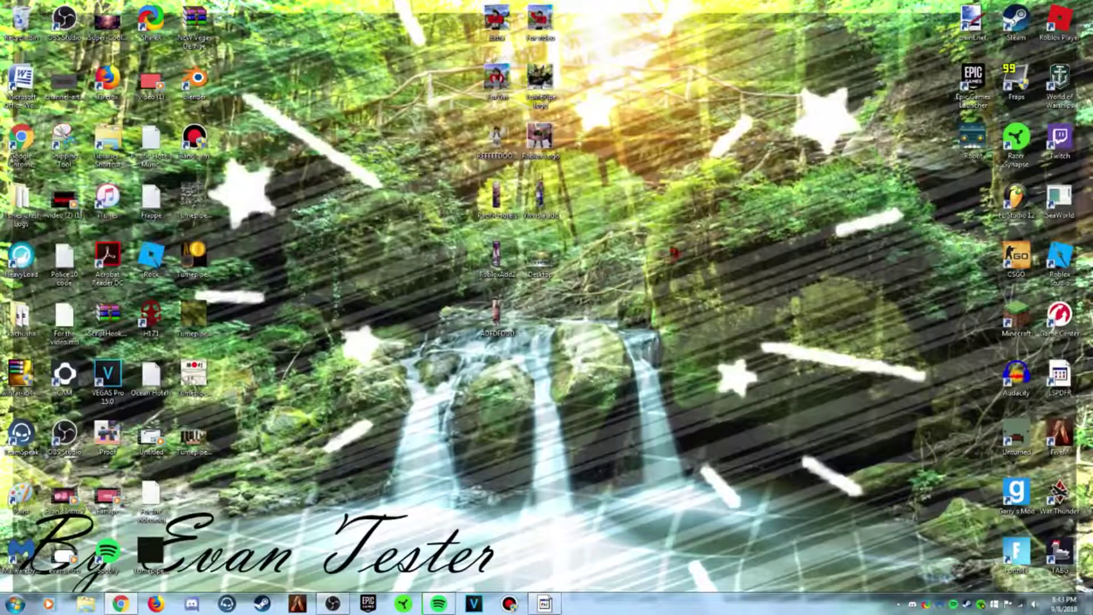
Step: Open Blender from the desktop and delete the default cube from the scene
{"action": "double_click", "coordinate": [195, 83]}
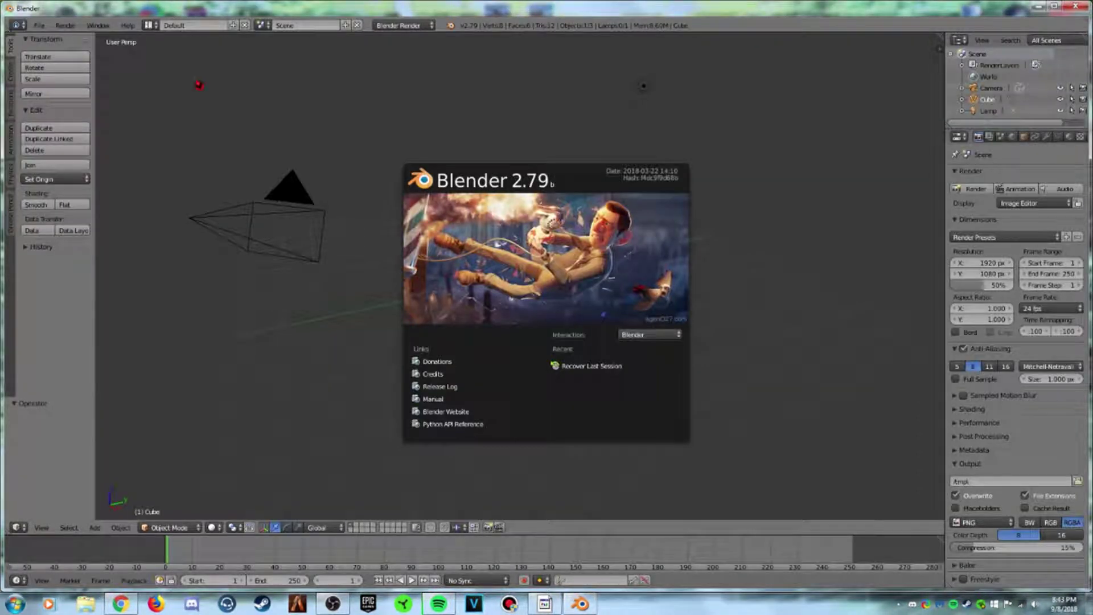
{"action": "left_click", "coordinate": [790, 324]}
{"action": "key", "text": "x"}
{"action": "left_click", "coordinate": [569, 288]}
{"action": "left_click", "coordinate": [626, 347]}
{"action": "key", "text": "shift+f"}
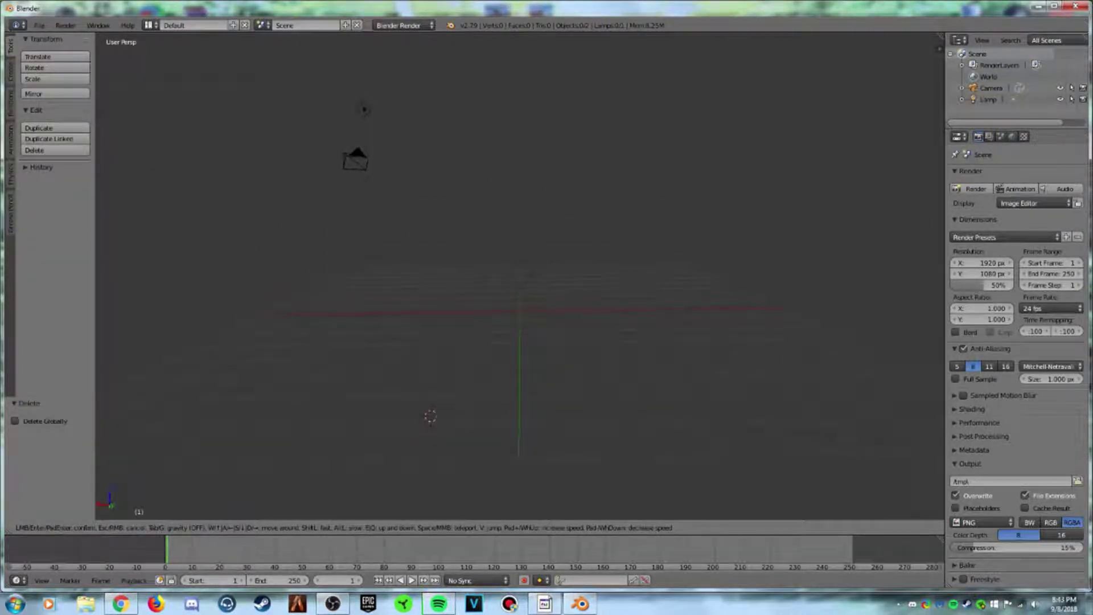
{"action": "left_click", "coordinate": [524, 284]}
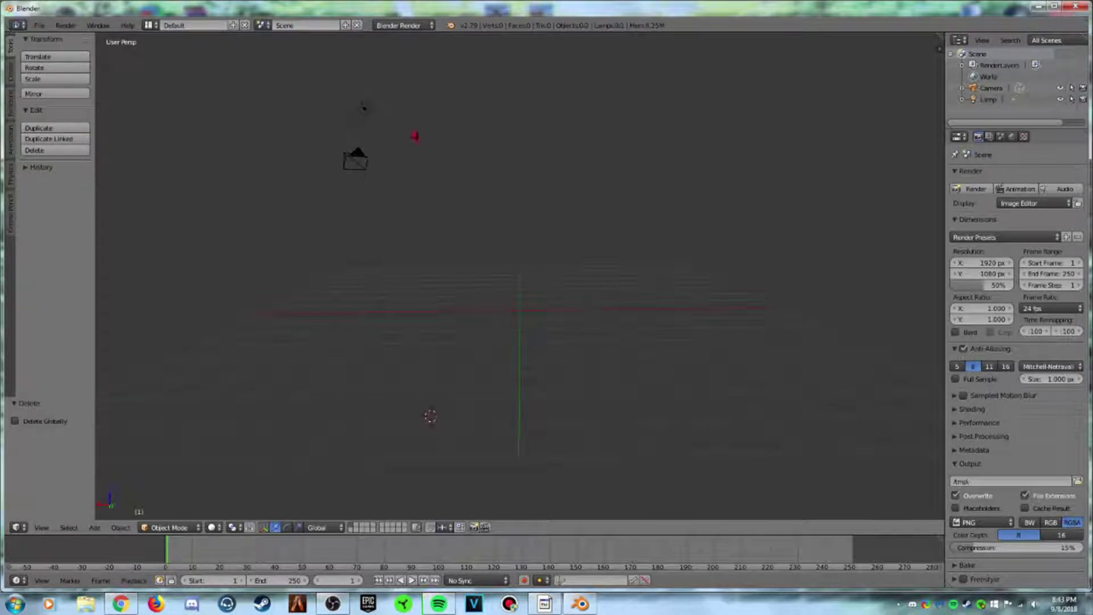
{"action": "key", "text": "shift+f"}
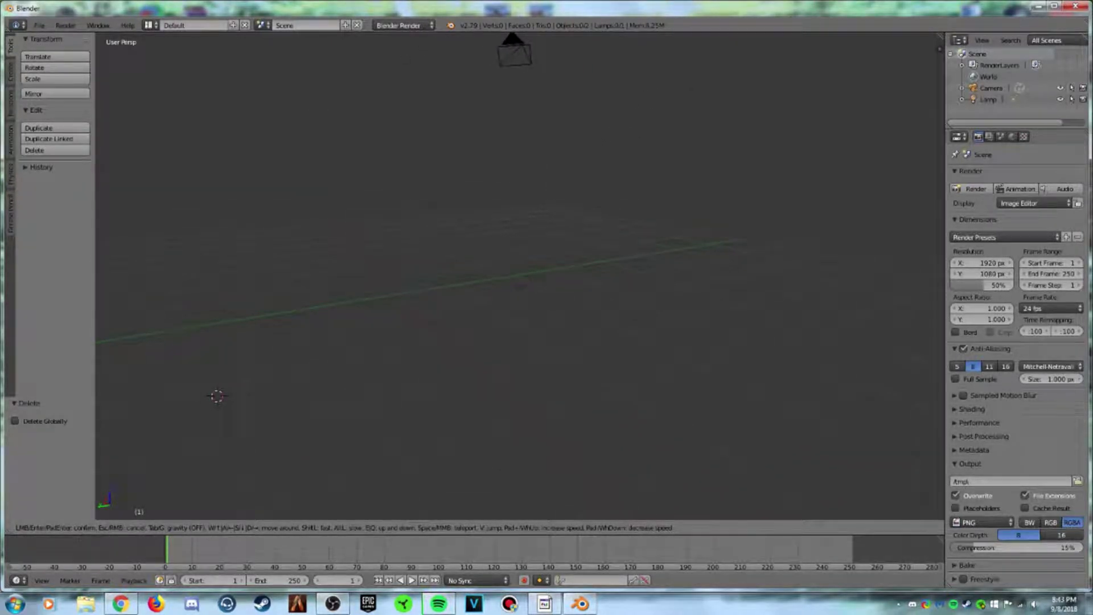
{"action": "key", "text": "Escape"}
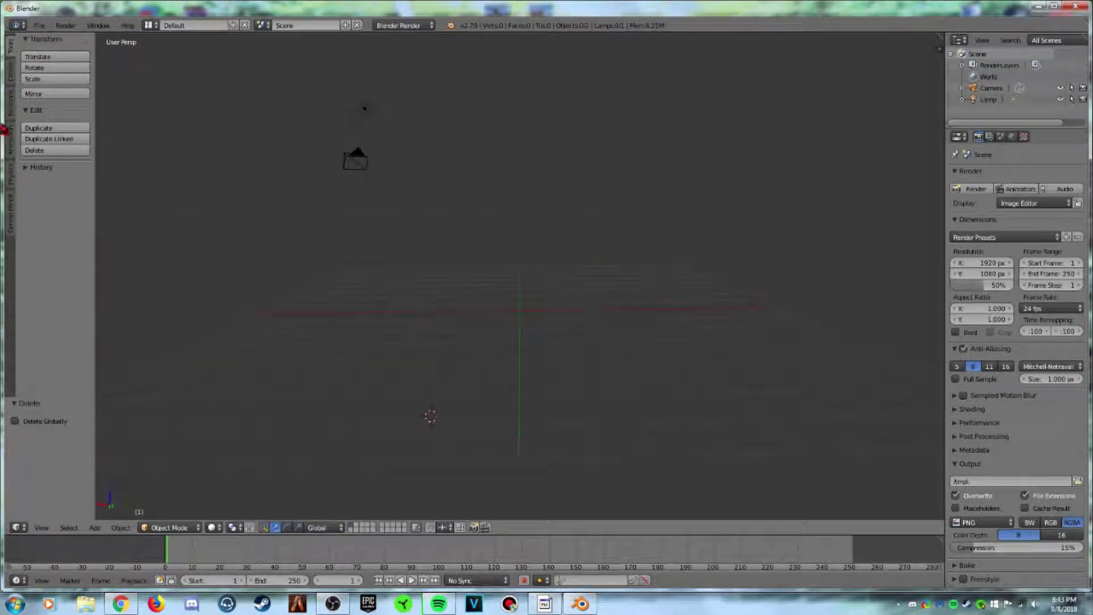
Step: Import the Wavefront file "For the video.obj" from the Desktop folder into the scene
{"action": "left_click", "coordinate": [39, 25]}
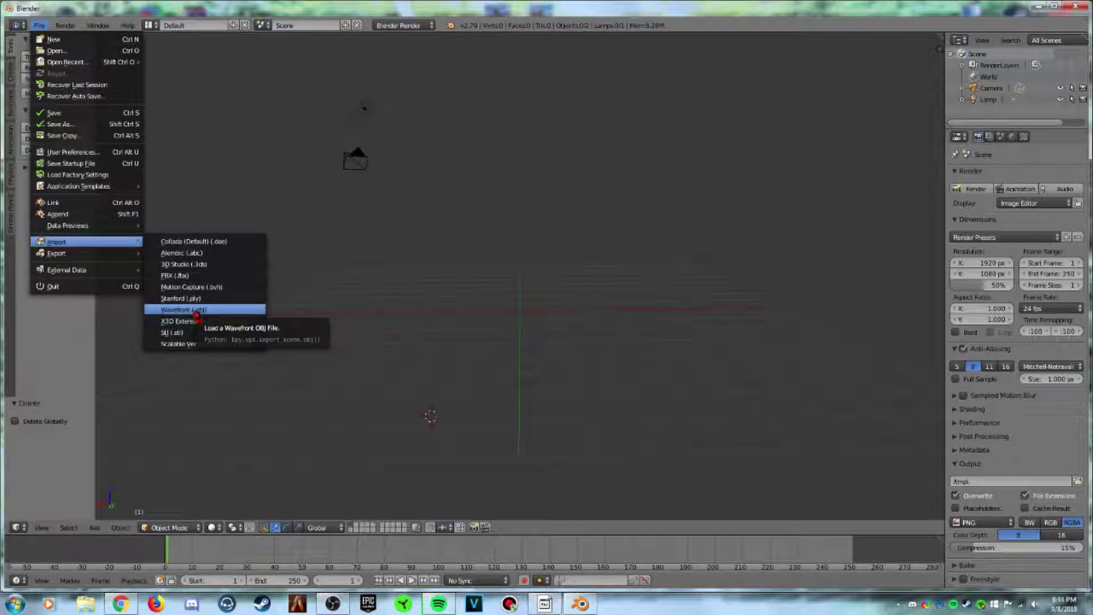
{"action": "left_click", "coordinate": [204, 310]}
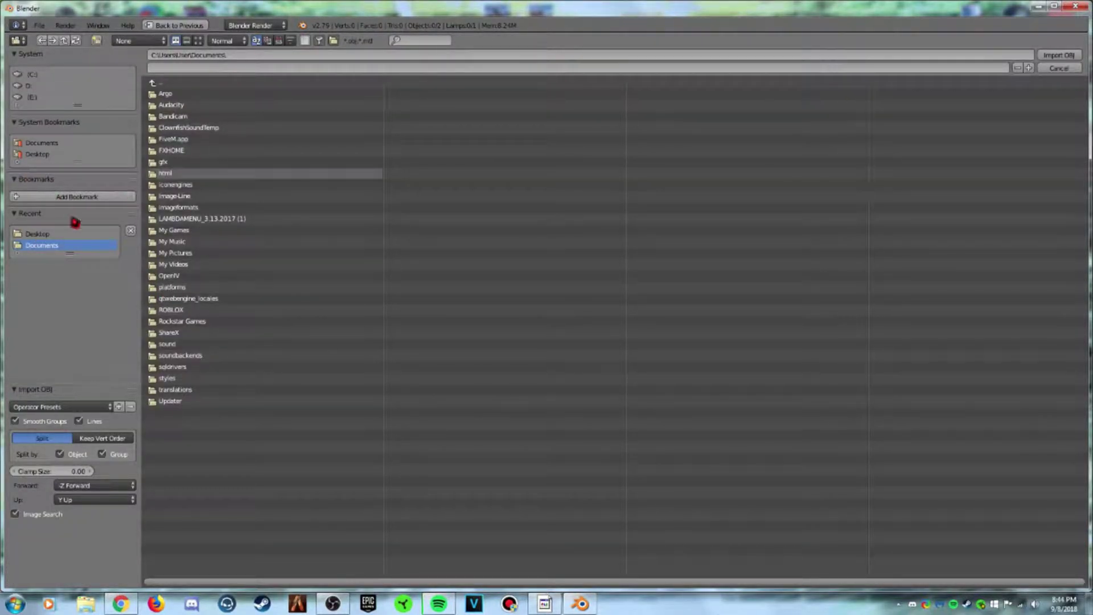
{"action": "left_click", "coordinate": [43, 157]}
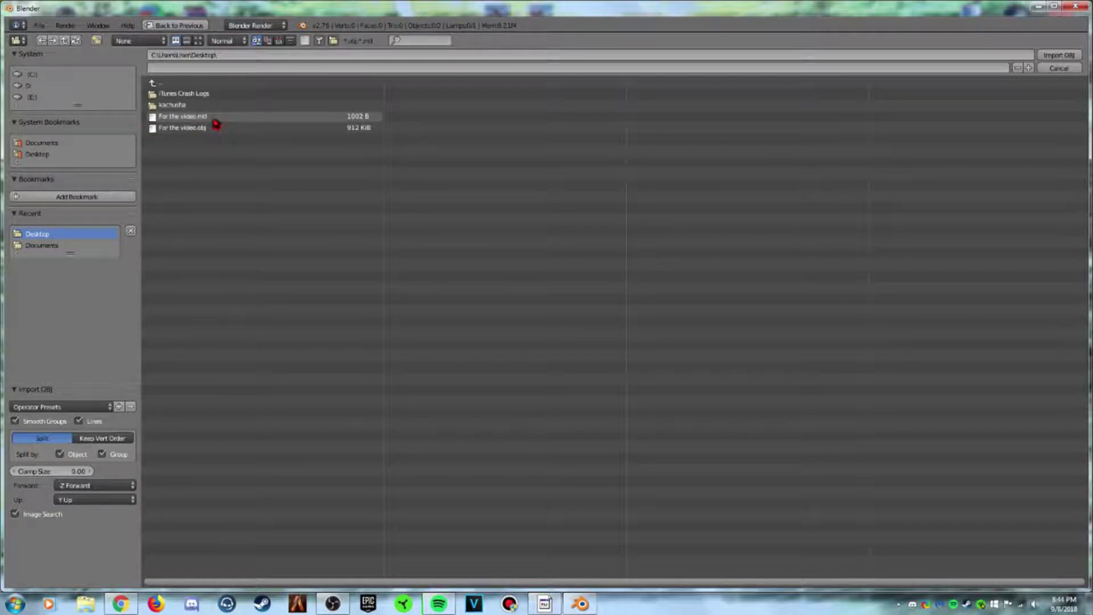
{"action": "left_click", "coordinate": [274, 131]}
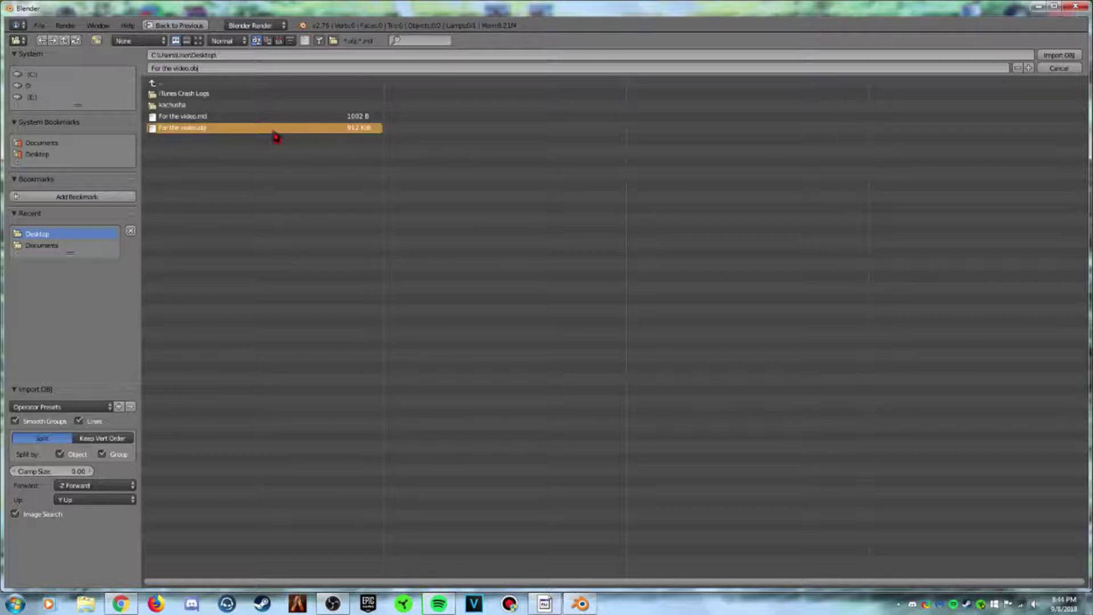
{"action": "double_click", "coordinate": [274, 130]}
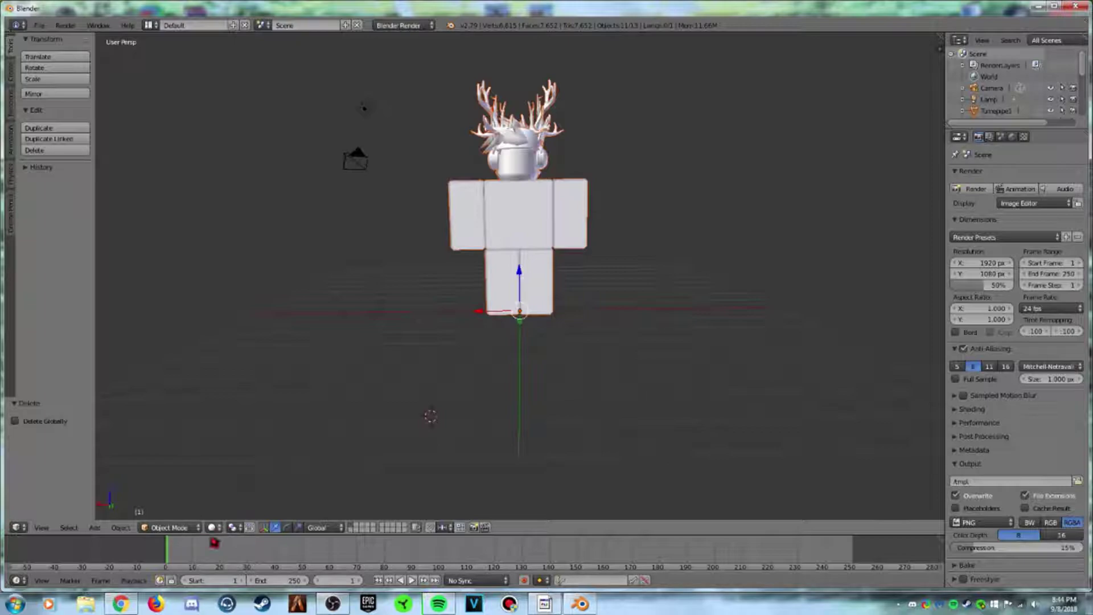
Step: Switch the viewport shading to Material and change the scene lamp's type to Hemi
{"action": "left_click", "coordinate": [213, 528]}
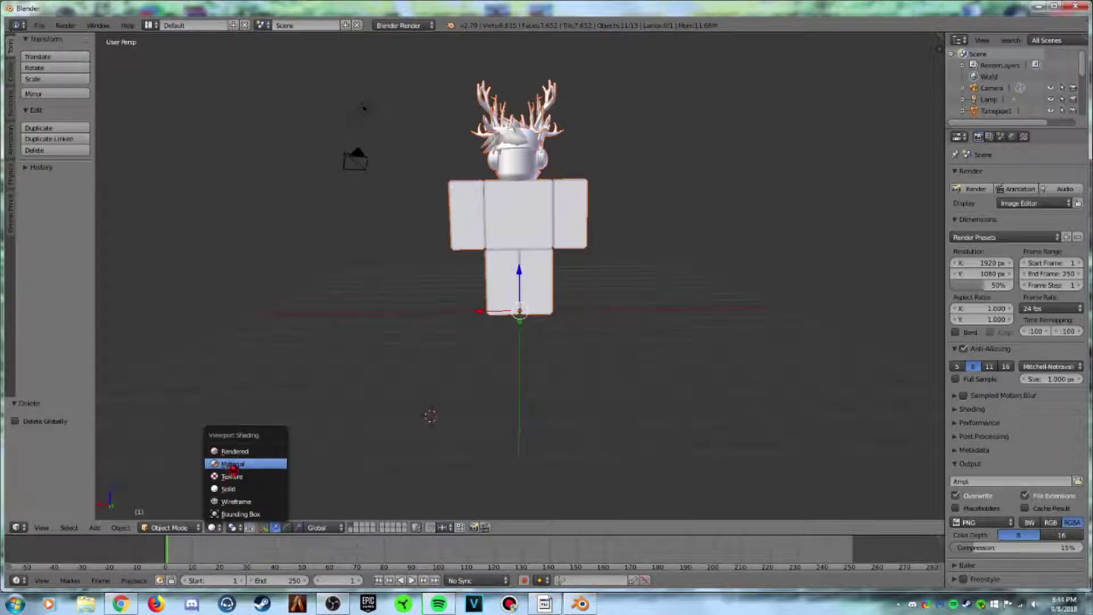
{"action": "left_click", "coordinate": [234, 465]}
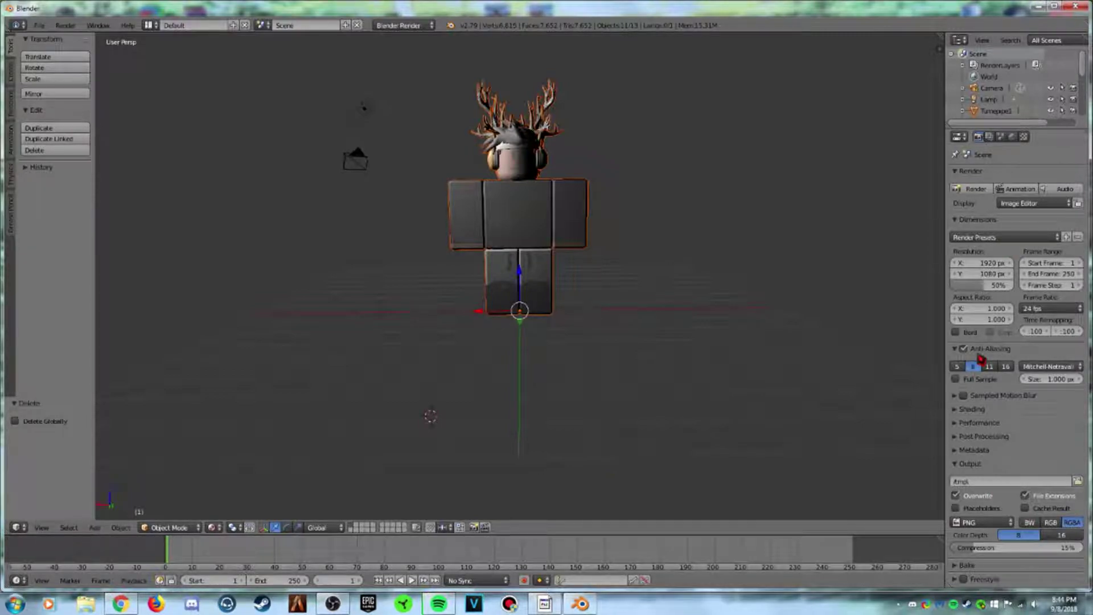
{"action": "left_click", "coordinate": [1014, 100]}
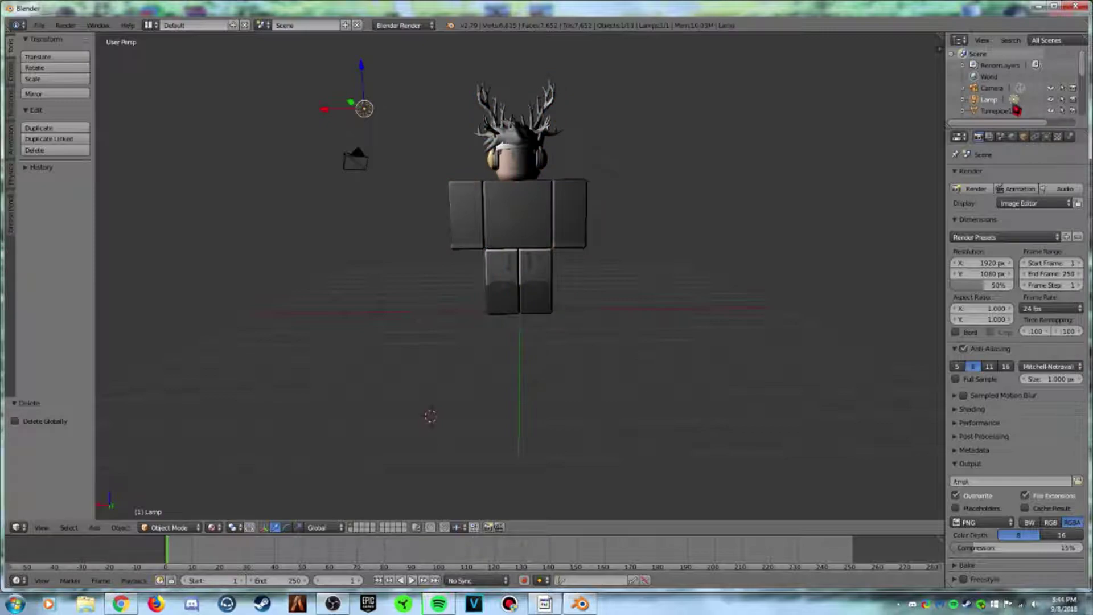
{"action": "left_click", "coordinate": [1047, 138]}
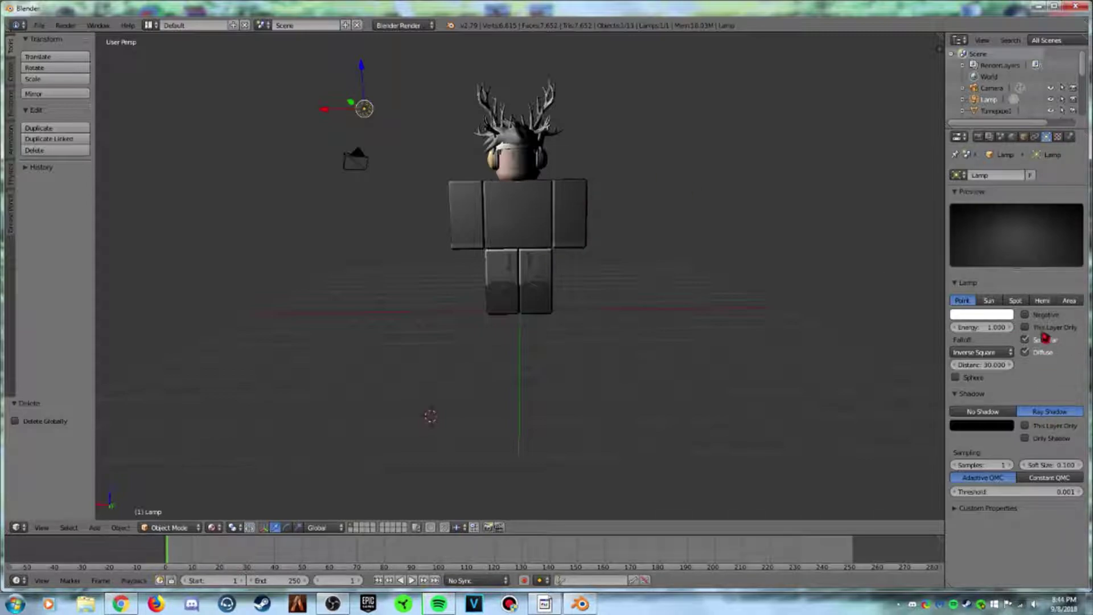
{"action": "left_click", "coordinate": [1042, 301]}
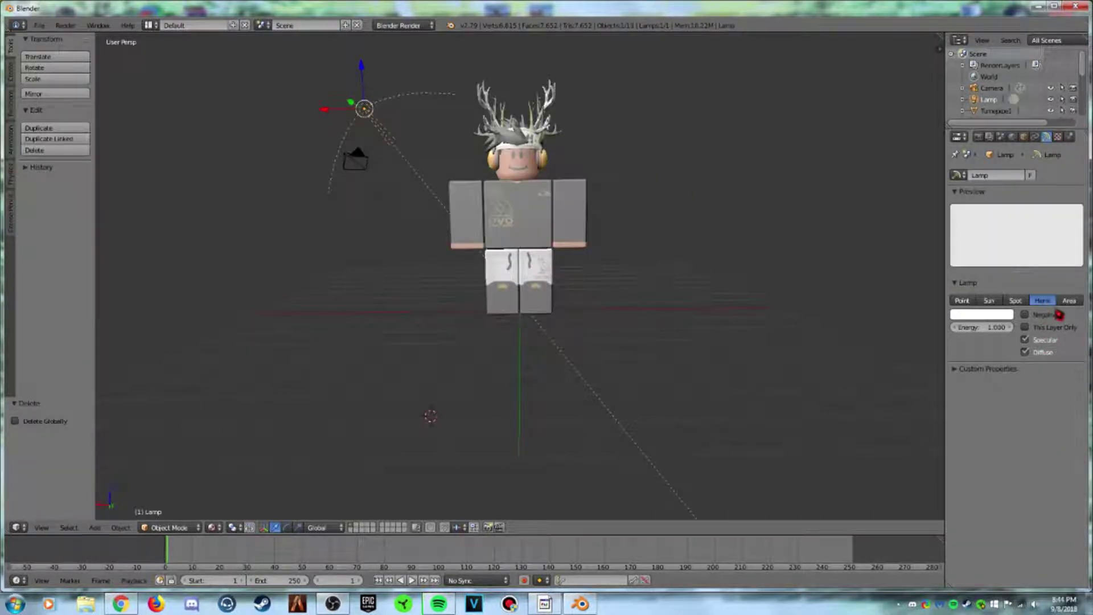
Step: Turn off the lamp's specular light, try an energy of 1.5 and set the energy back to 1.000
{"action": "left_click", "coordinate": [1025, 340]}
{"action": "left_click", "coordinate": [992, 327]}
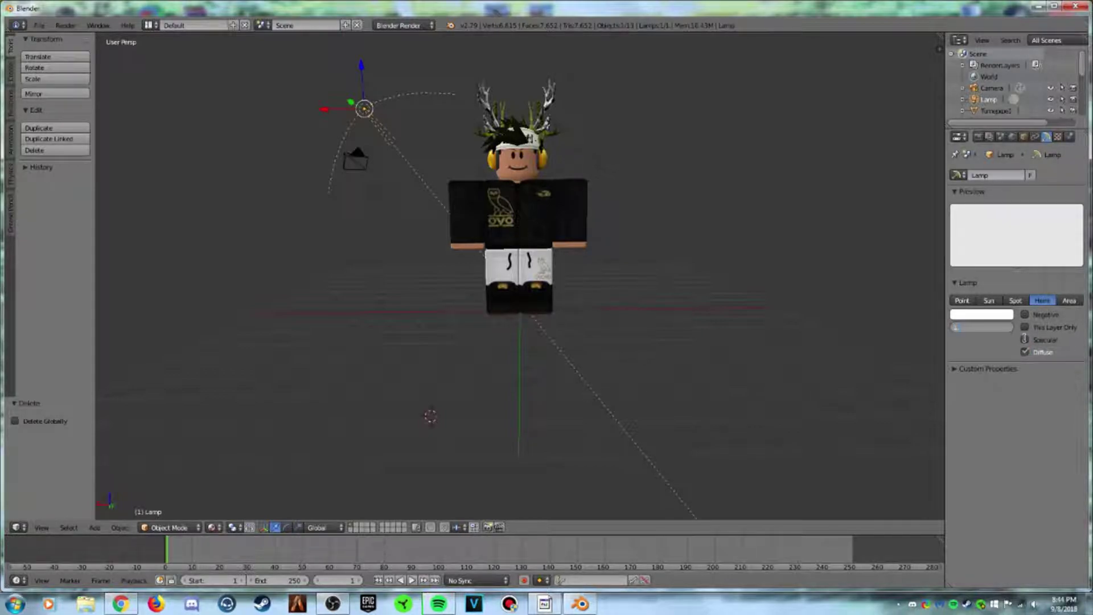
{"action": "left_click", "coordinate": [1029, 345]}
{"action": "left_click", "coordinate": [1003, 327]}
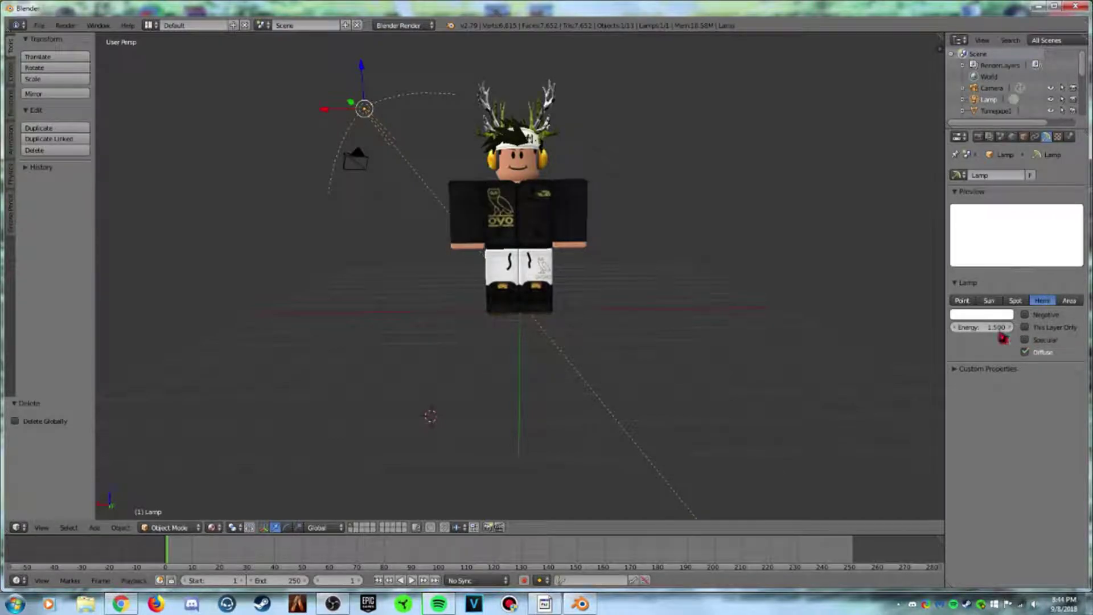
{"action": "type", "text": "1.5"}
{"action": "key", "text": "Return"}
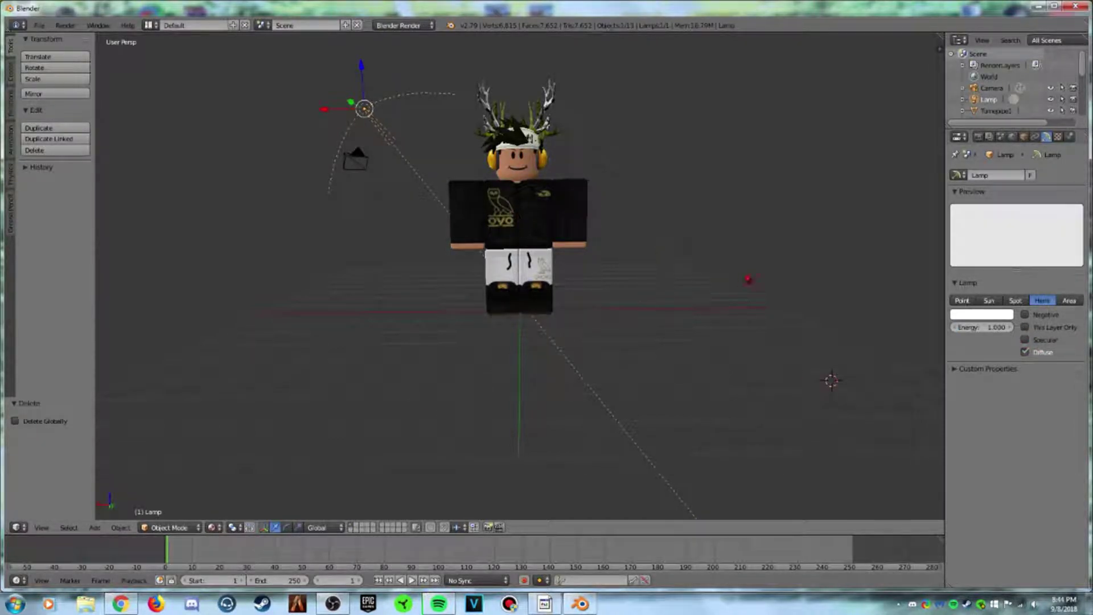
Step: Select the head together with its hair, headphones and antlers, and rotate them about -16.7° around the Z axis
{"action": "key", "text": "shift+f"}
{"action": "key", "text": "w"}
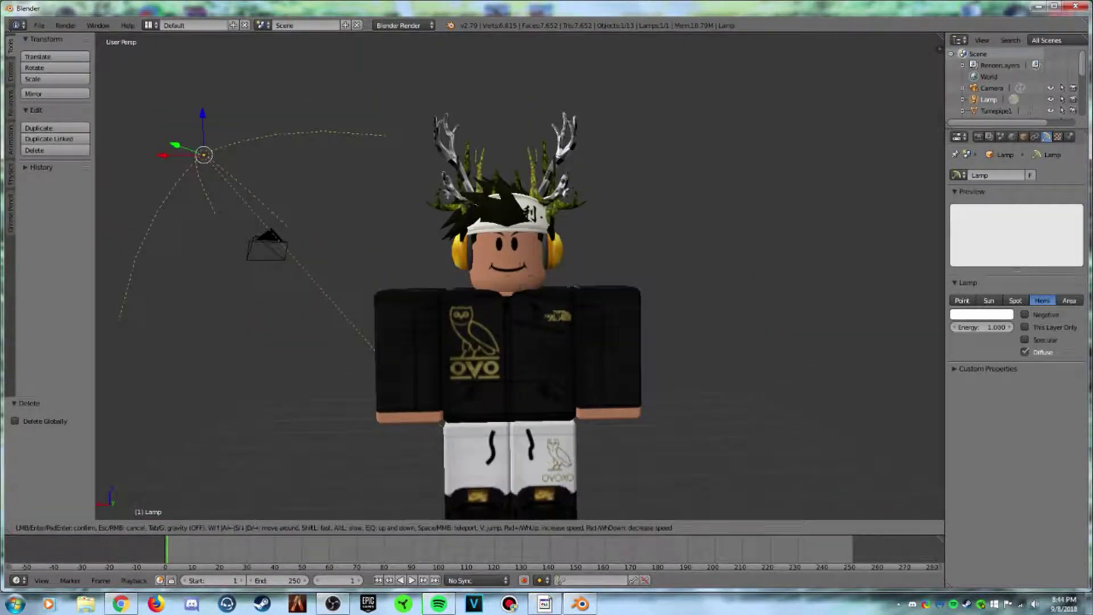
{"action": "left_click", "coordinate": [520, 276]}
{"action": "right_click", "coordinate": [518, 283]}
{"action": "right_click", "coordinate": [551, 278], "text": "shift"}
{"action": "right_click", "coordinate": [533, 251], "text": "shift"}
{"action": "right_click", "coordinate": [450, 246], "text": "shift"}
{"action": "right_click", "coordinate": [467, 187], "text": "shift"}
{"action": "right_click", "coordinate": [566, 171], "text": "shift"}
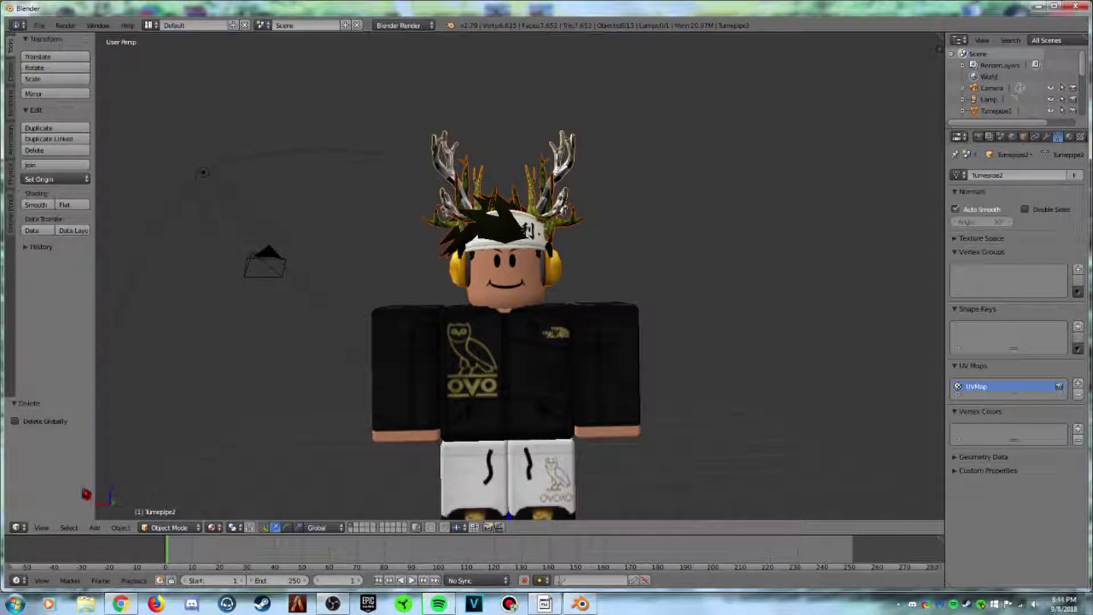
{"action": "scroll", "coordinate": [442, 456], "scroll_direction": "down", "scroll_amount": 4}
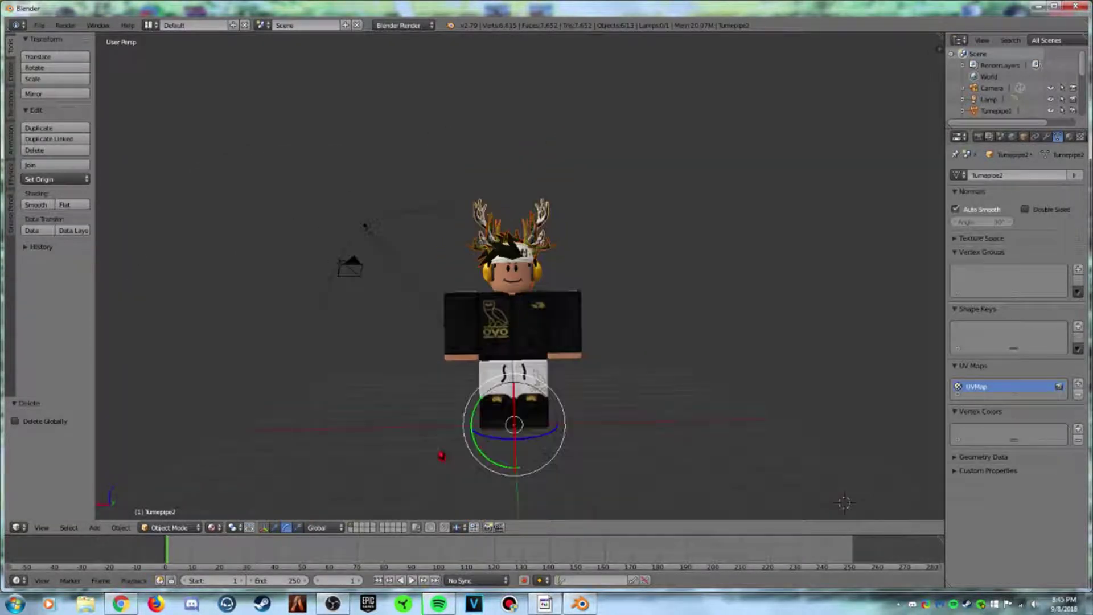
{"action": "left_click_drag", "start_coordinate": [557, 442], "coordinate": [594, 424]}
{"action": "scroll", "coordinate": [674, 383], "scroll_direction": "up", "scroll_amount": 6}
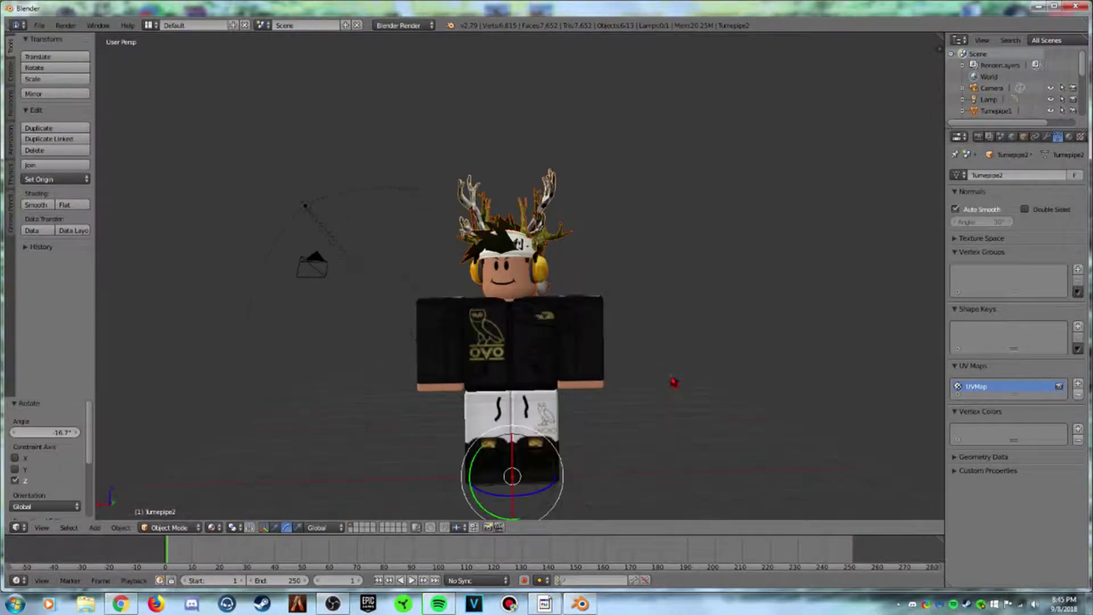
{"action": "scroll", "coordinate": [673, 383], "scroll_direction": "down", "scroll_amount": 4}
Step: Rotate the character's left arm about 147° around Y and move it about 6.0 up Z and 4.9 along X to the left shoulder
{"action": "right_click", "coordinate": [572, 330]}
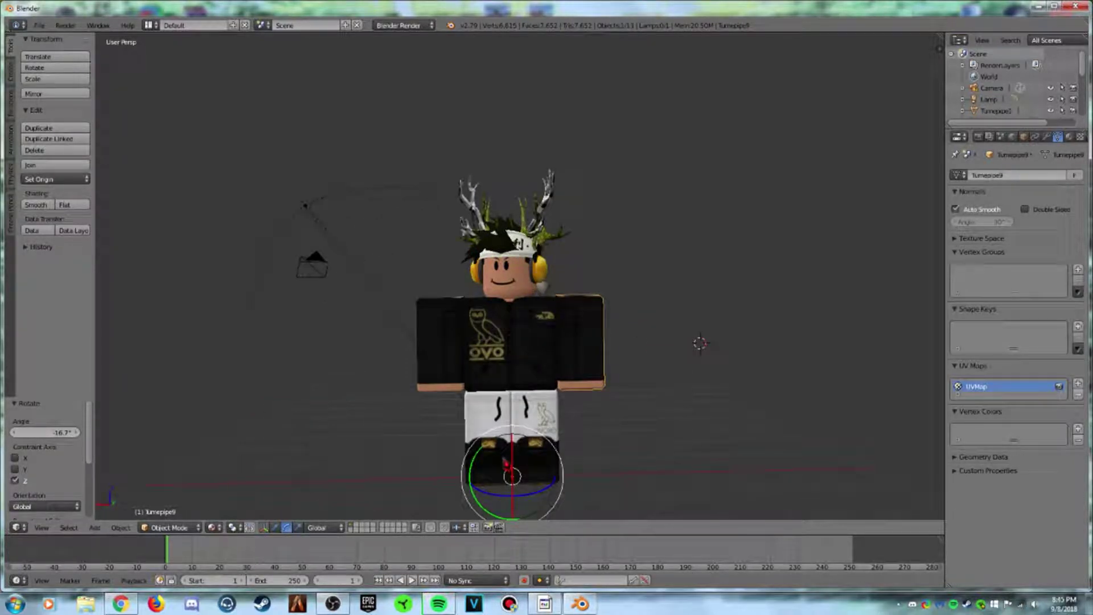
{"action": "left_click_drag", "start_coordinate": [481, 457], "coordinate": [530, 41]}
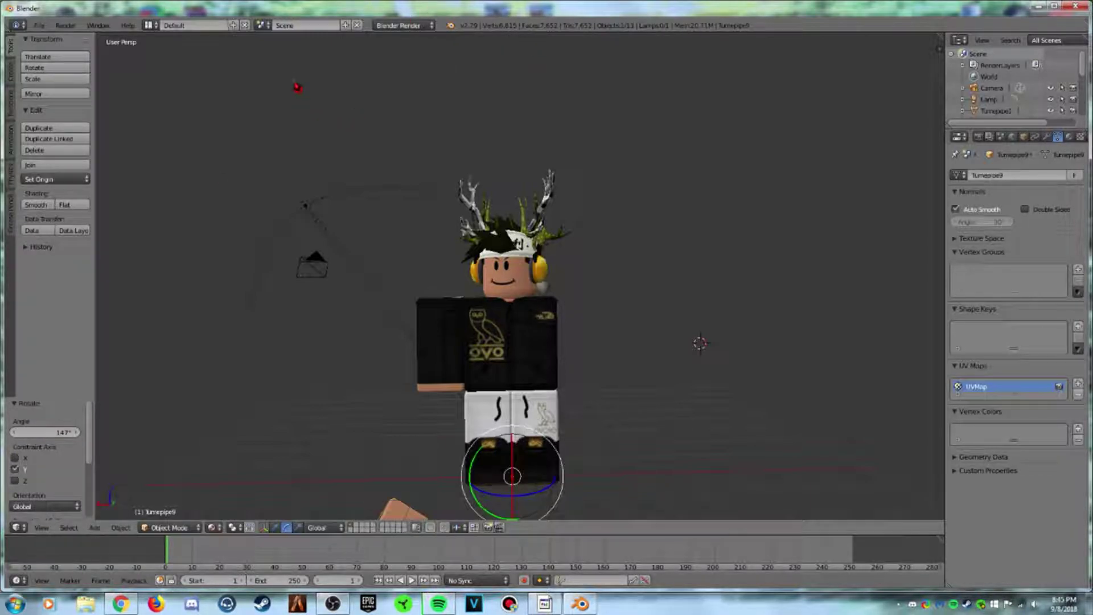
{"action": "left_click", "coordinate": [279, 528]}
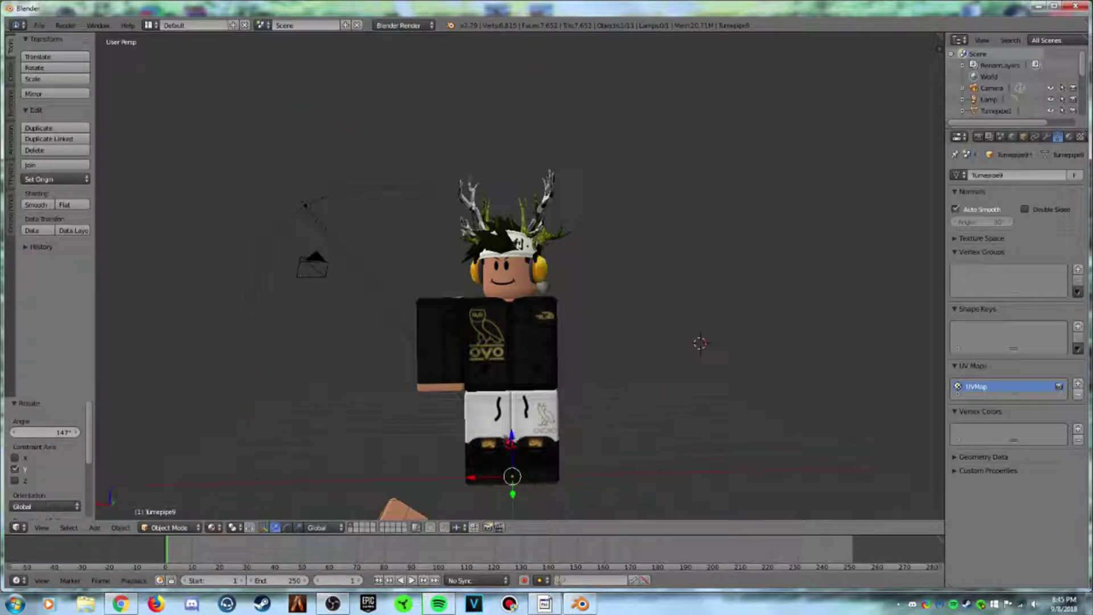
{"action": "left_click_drag", "start_coordinate": [512, 435], "coordinate": [508, 209]}
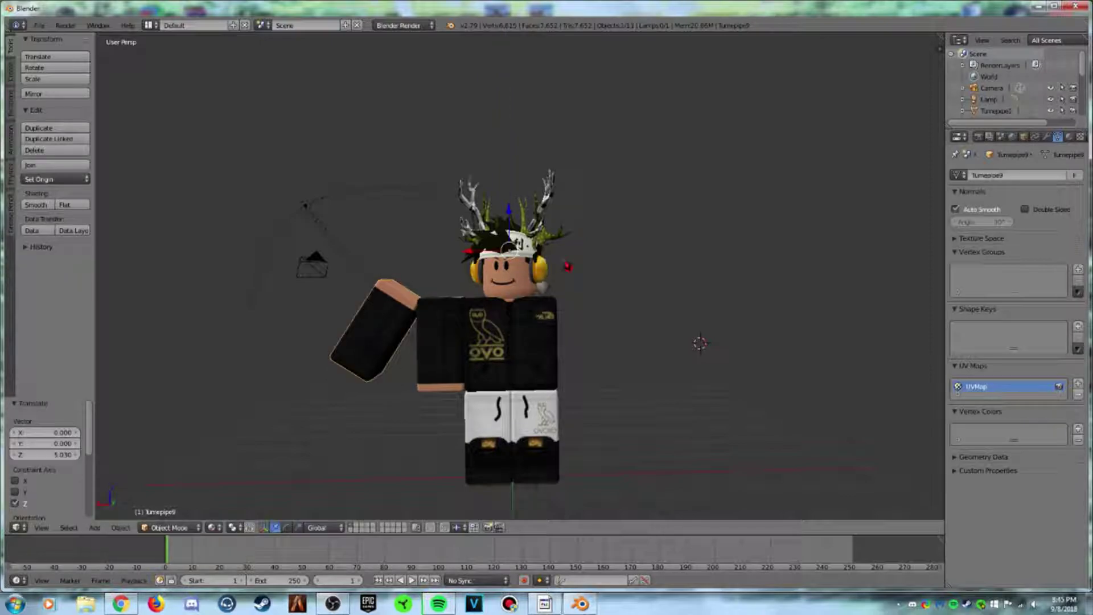
{"action": "scroll", "coordinate": [509, 209], "scroll_direction": "down", "scroll_amount": 3}
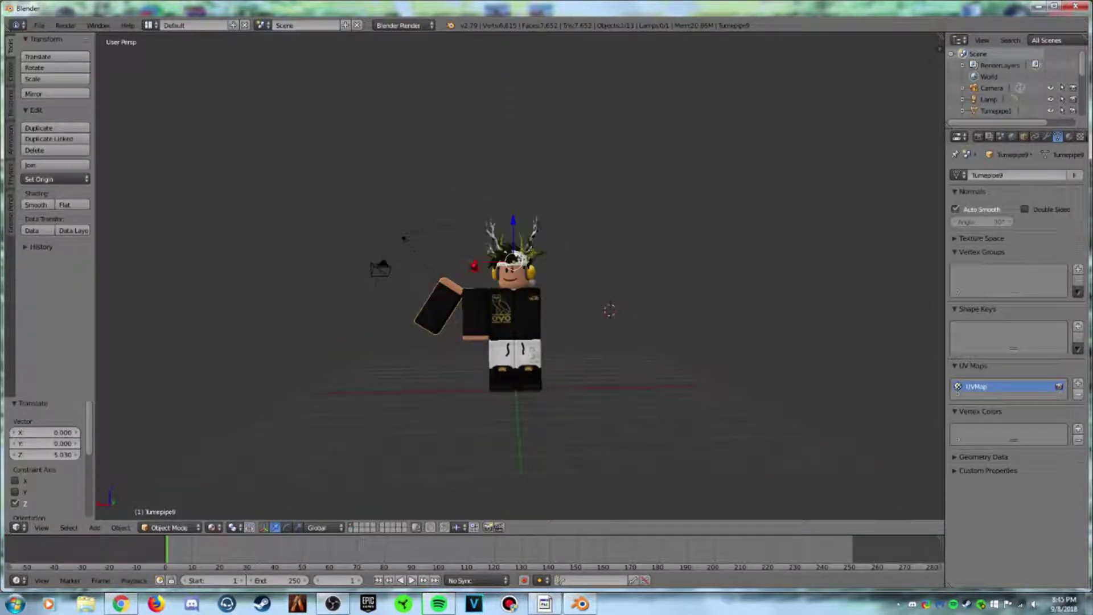
{"action": "left_click_drag", "start_coordinate": [474, 266], "coordinate": [595, 261]}
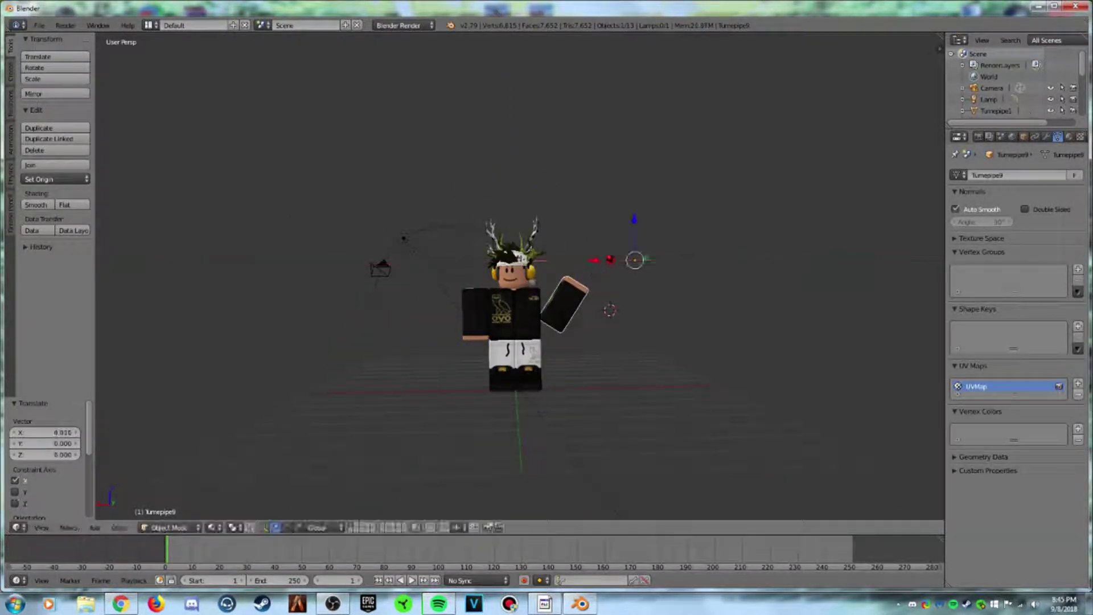
{"action": "left_click_drag", "start_coordinate": [636, 221], "coordinate": [637, 201]}
{"action": "scroll", "coordinate": [611, 380], "scroll_direction": "up", "scroll_amount": 2}
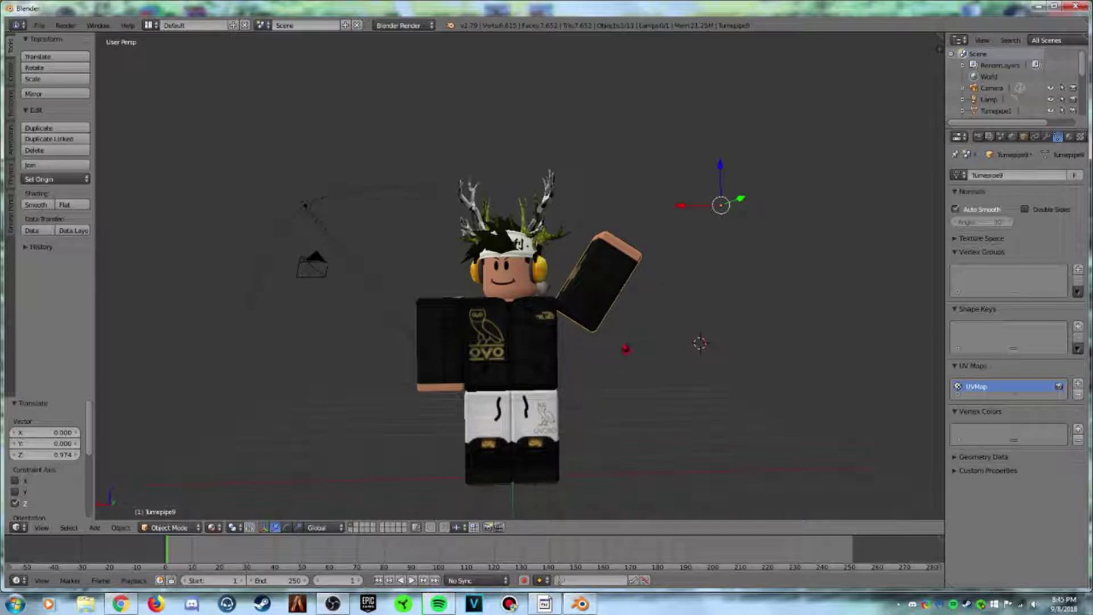
Step: Raise the left arm about 0.19 along Z so its corner lines up with the top of the shoulder
{"action": "key", "text": "shift+f"}
{"action": "key", "text": "w"}
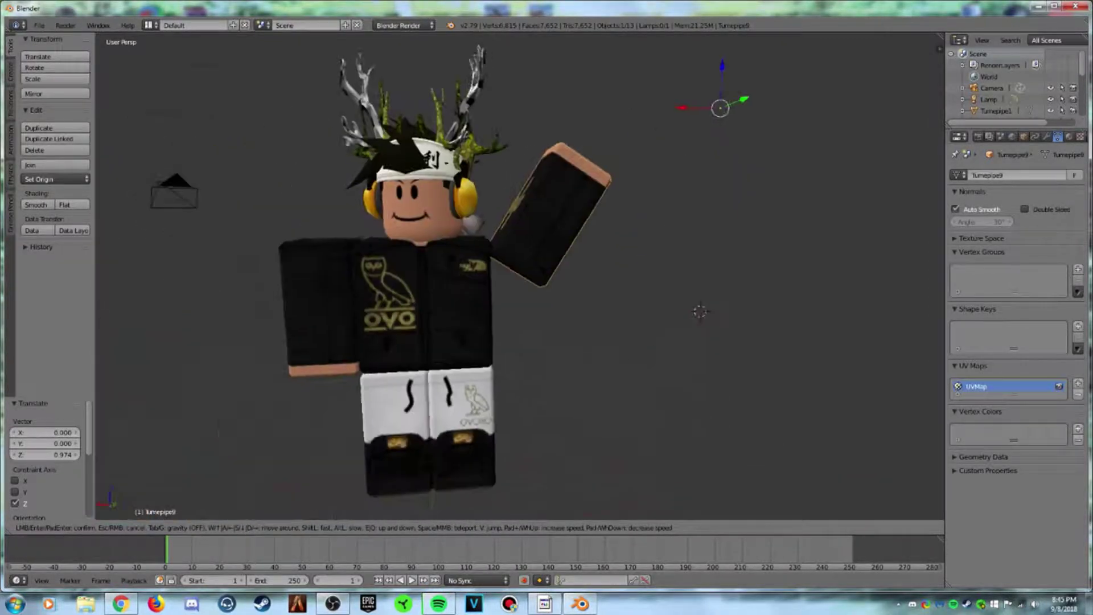
{"action": "left_click", "coordinate": [524, 284]}
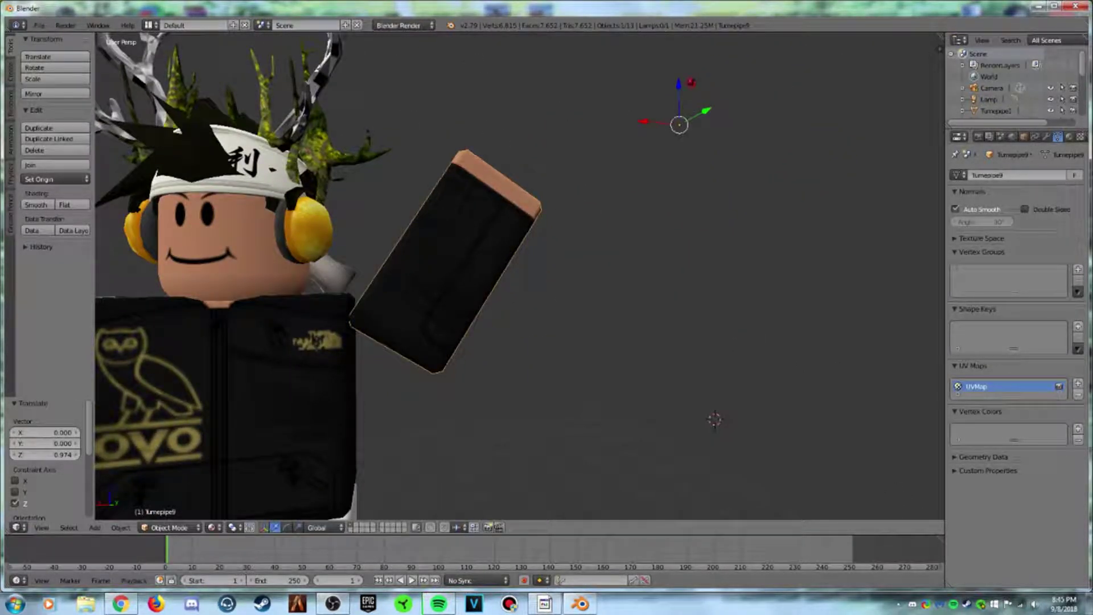
{"action": "left_click_drag", "start_coordinate": [683, 89], "coordinate": [686, 74]}
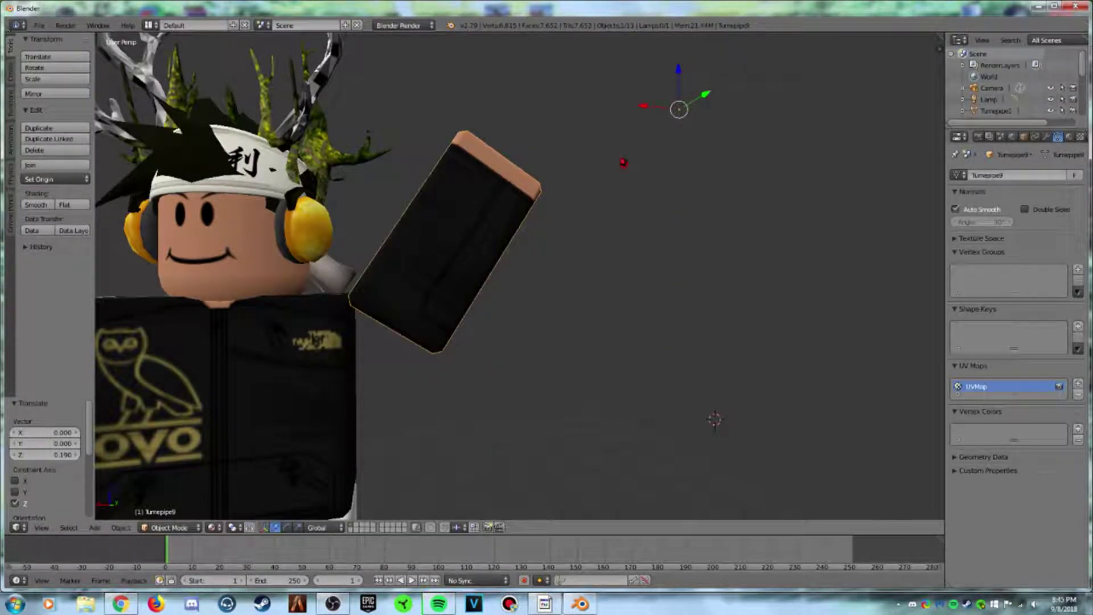
{"action": "scroll", "coordinate": [518, 276], "scroll_direction": "down", "scroll_amount": 4}
{"action": "scroll", "coordinate": [505, 182], "scroll_direction": "up", "scroll_amount": 3}
Step: Enter Edit Mode on the raised left arm and subdivide its whole mesh three times
{"action": "key", "text": "shift+f"}
{"action": "key", "text": "w"}
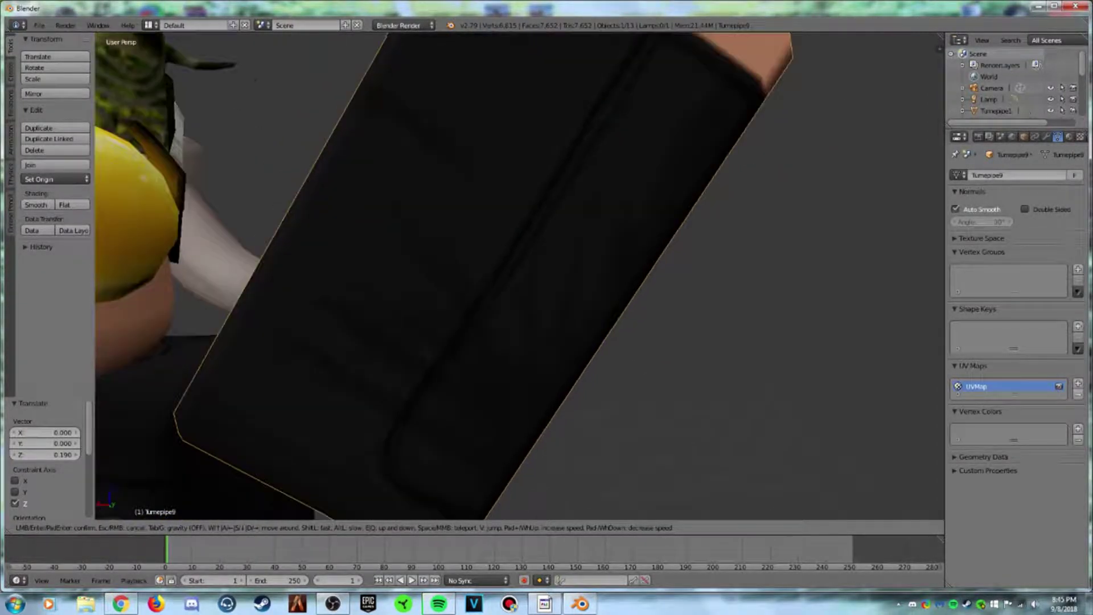
{"action": "left_click", "coordinate": [469, 288]}
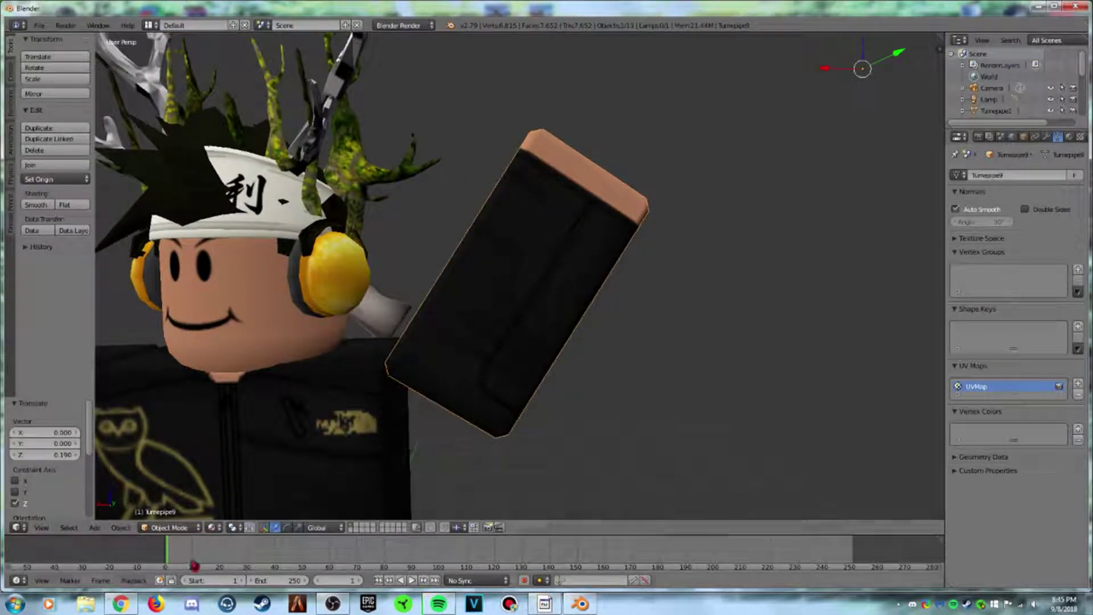
{"action": "left_click", "coordinate": [169, 528]}
{"action": "left_click", "coordinate": [168, 501]}
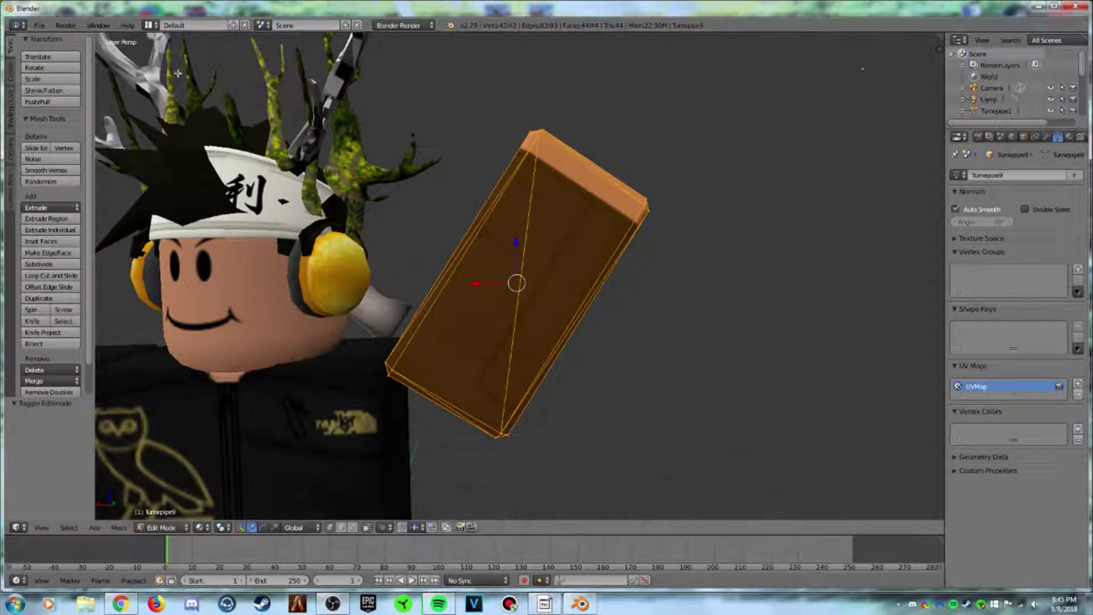
{"action": "left_click", "coordinate": [63, 266]}
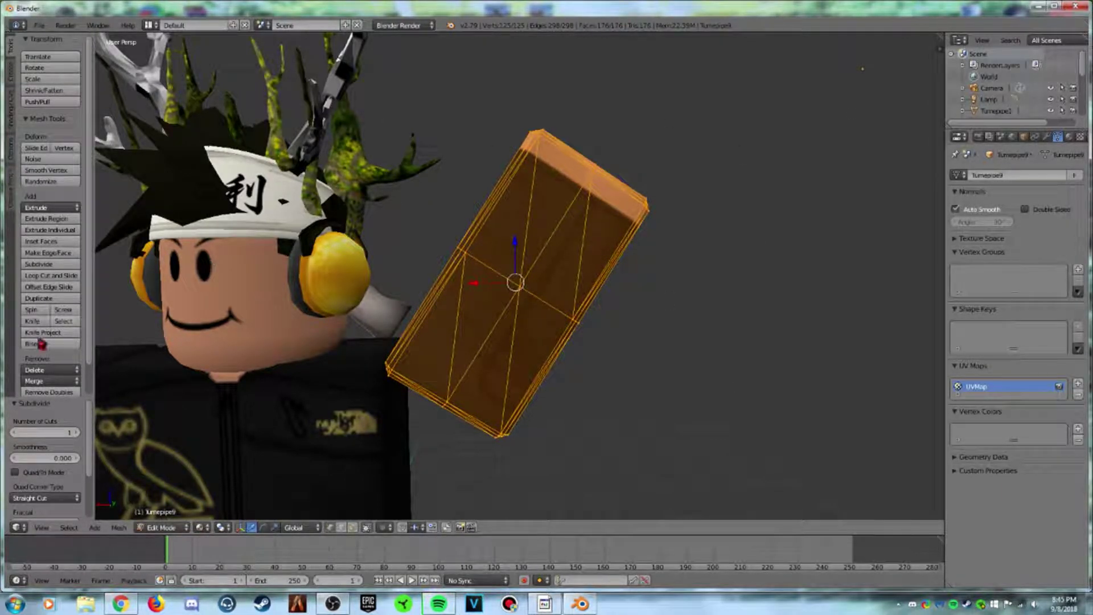
{"action": "left_click", "coordinate": [48, 265]}
{"action": "left_click", "coordinate": [48, 266]}
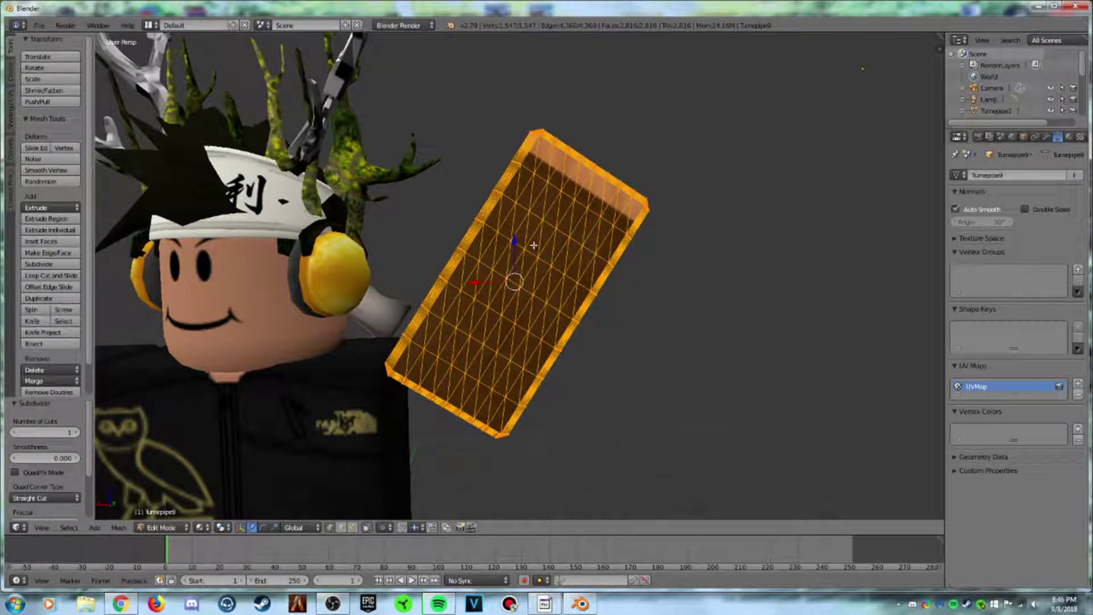
Step: Remove doubles from the subdivided arm mesh and turn off its Auto Smooth
{"action": "left_click", "coordinate": [64, 392]}
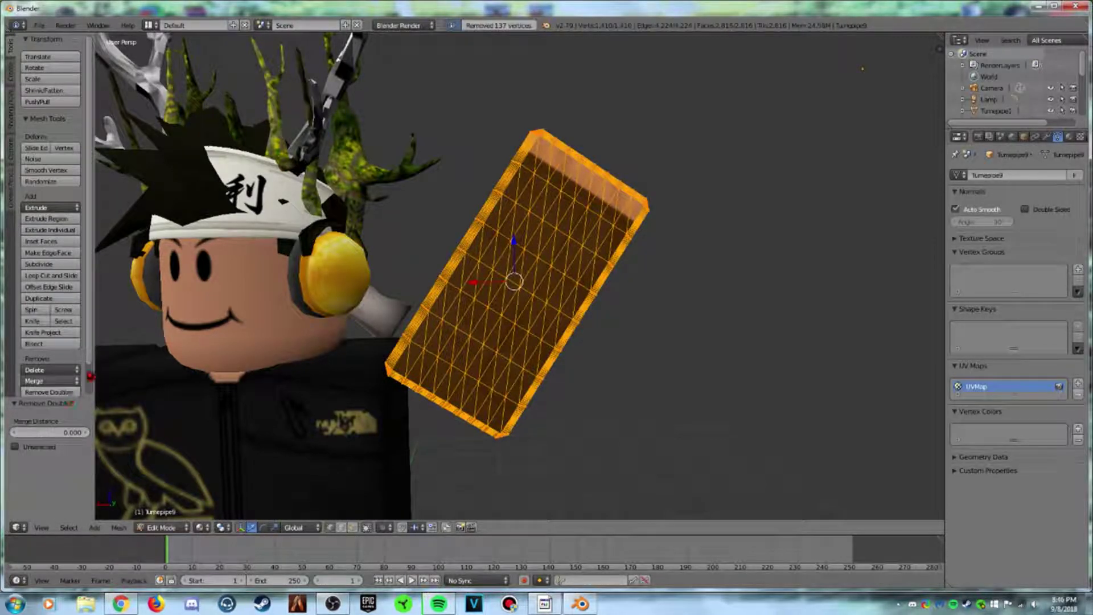
{"action": "left_click", "coordinate": [956, 209]}
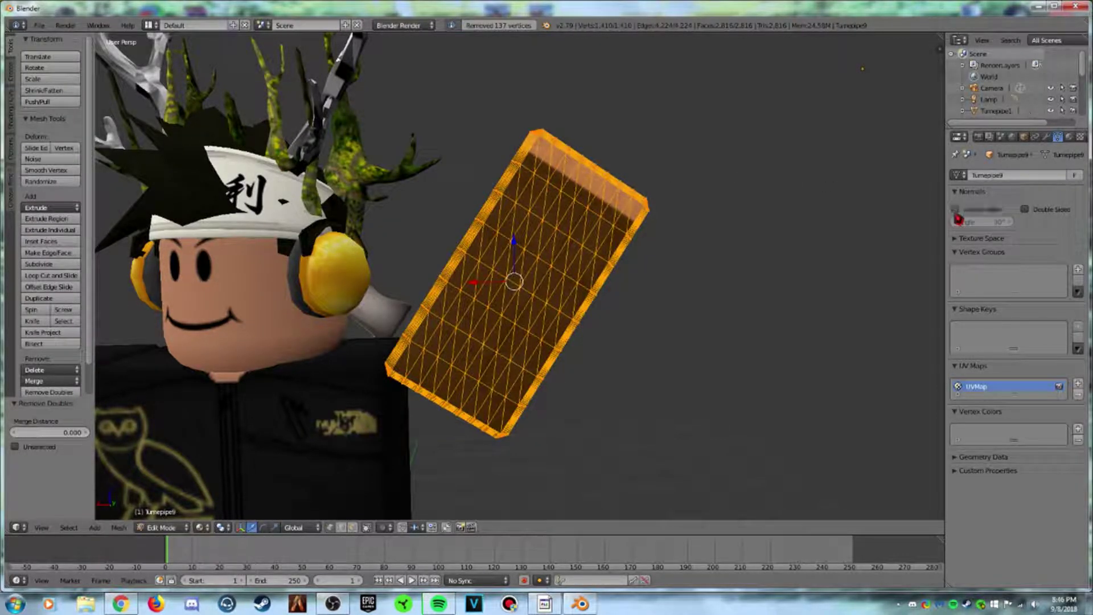
Step: Select only the hand half of the arm mesh in wireframe view and rotate it about 46° around the Y axis
{"action": "right_click", "coordinate": [534, 212]}
{"action": "left_click", "coordinate": [534, 212]}
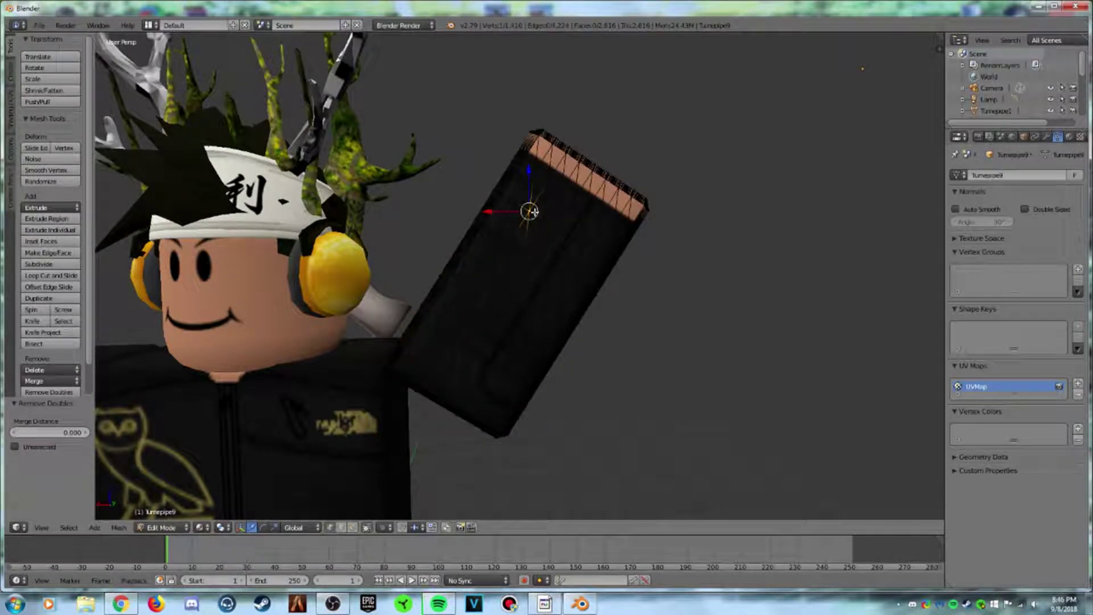
{"action": "key", "text": "z"}
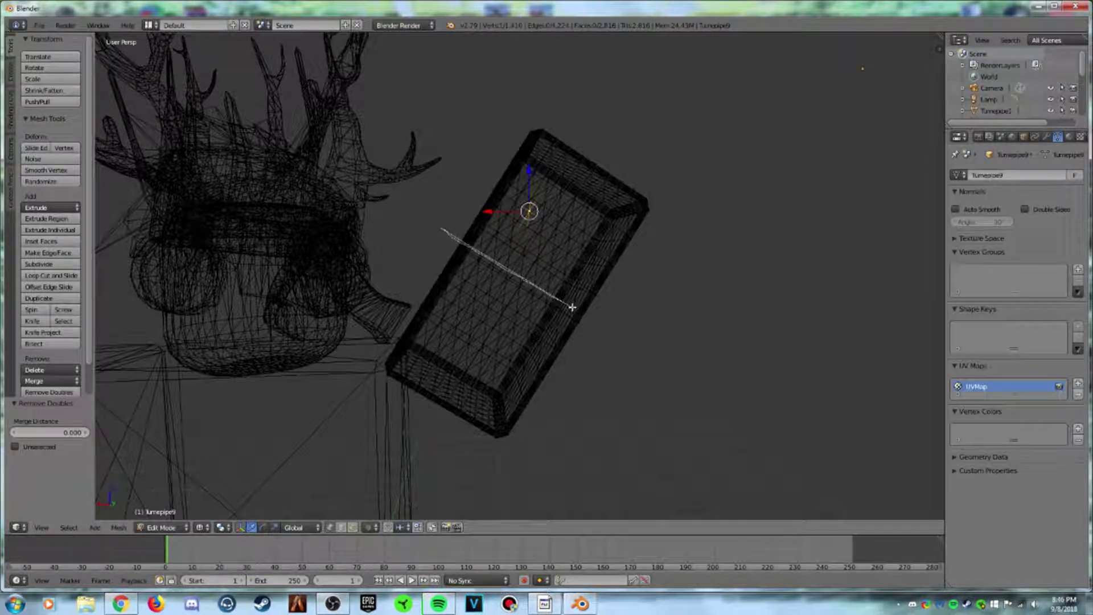
{"action": "mouse_move", "coordinate": [584, 314]}
{"action": "left_mouse_down", "text": "ctrl"}
{"action": "mouse_move", "coordinate": [665, 323]}
{"action": "mouse_move", "coordinate": [596, 106]}
{"action": "mouse_move", "coordinate": [410, 176]}
{"action": "mouse_move", "coordinate": [421, 192]}
{"action": "left_mouse_up", "text": "ctrl"}
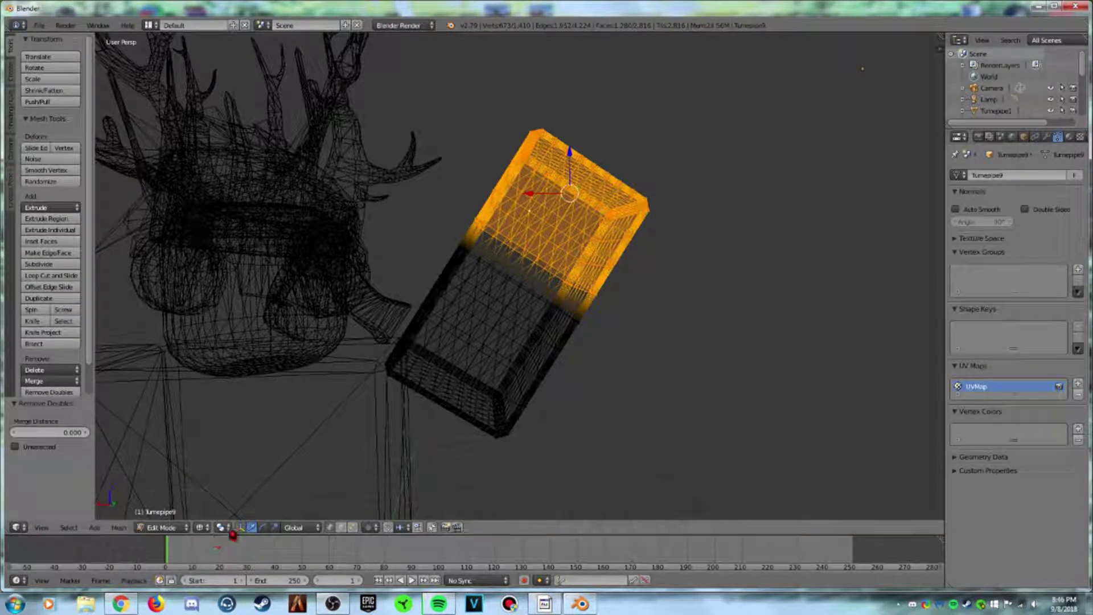
{"action": "left_click", "coordinate": [262, 527]}
{"action": "left_click_drag", "start_coordinate": [543, 160], "coordinate": [522, 192]}
Step: Move the forearm half back over the elbow and tilt it further inward toward the head, finishing with a shift of -0.100 along Z
{"action": "left_click", "coordinate": [251, 528]}
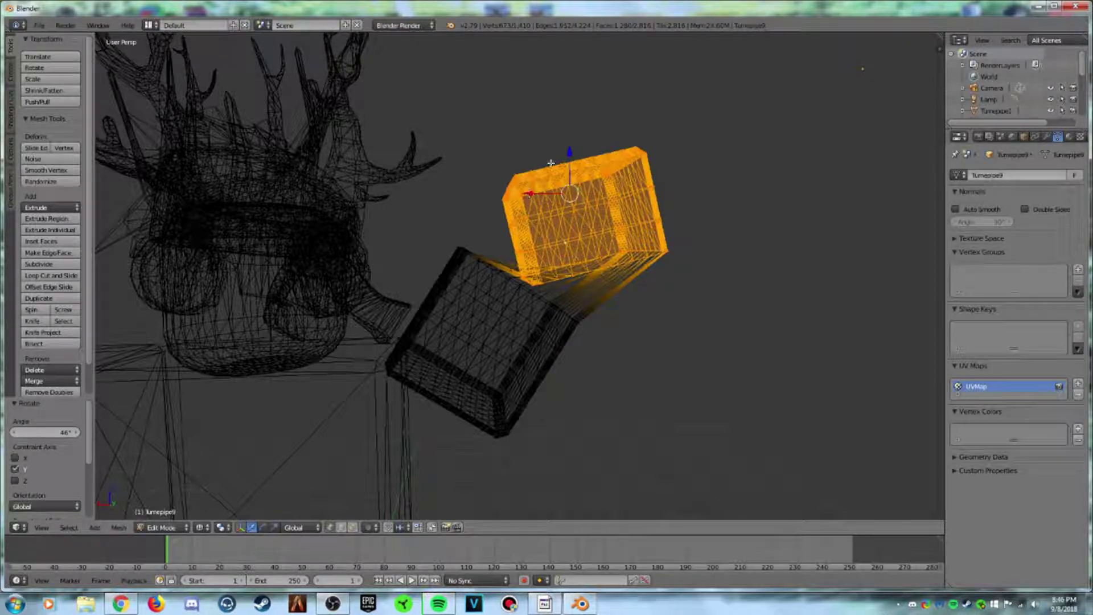
{"action": "left_click_drag", "start_coordinate": [570, 155], "coordinate": [423, 179]}
{"action": "left_click", "coordinate": [264, 527]}
{"action": "left_click_drag", "start_coordinate": [476, 112], "coordinate": [450, 132]}
{"action": "left_click", "coordinate": [252, 528], "text": "shift"}
{"action": "left_click_drag", "start_coordinate": [490, 91], "coordinate": [367, 380]}
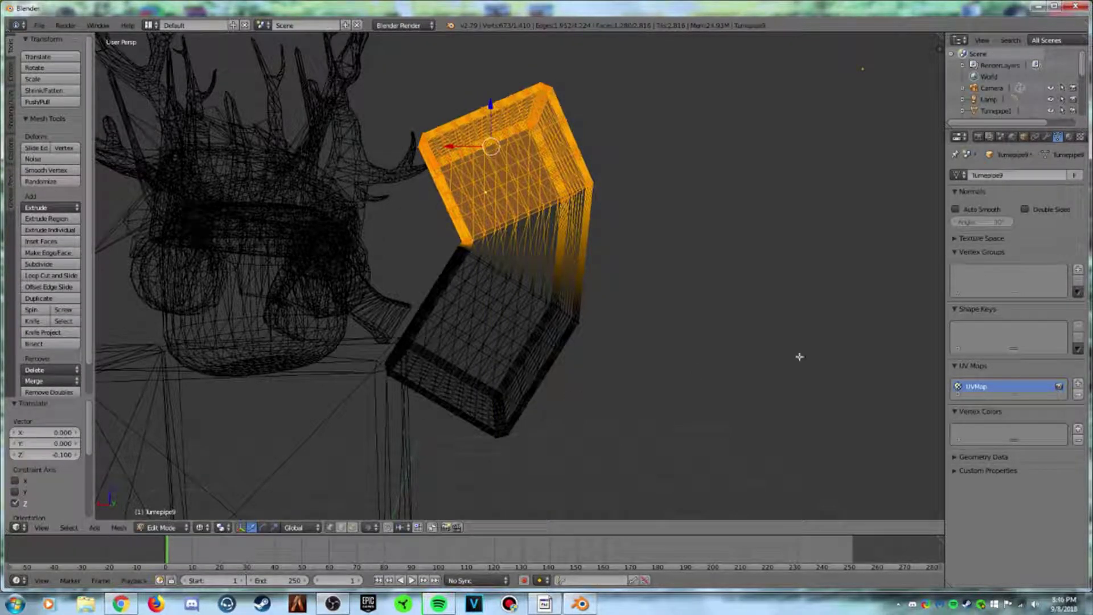
{"action": "scroll", "coordinate": [800, 357], "scroll_direction": "down", "scroll_amount": 4}
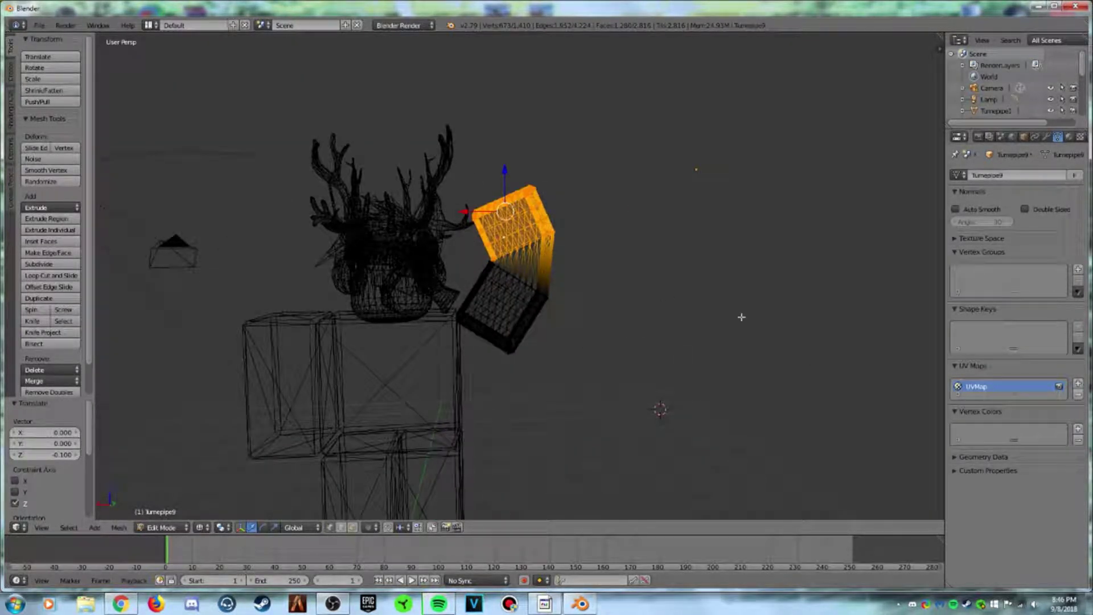
Step: Open the For video reference picture from the desktop, examine the finished character's arm pose, and close the picture
{"action": "left_click", "coordinate": [242, 529]}
{"action": "scroll", "coordinate": [398, 420], "scroll_direction": "down", "scroll_amount": 2}
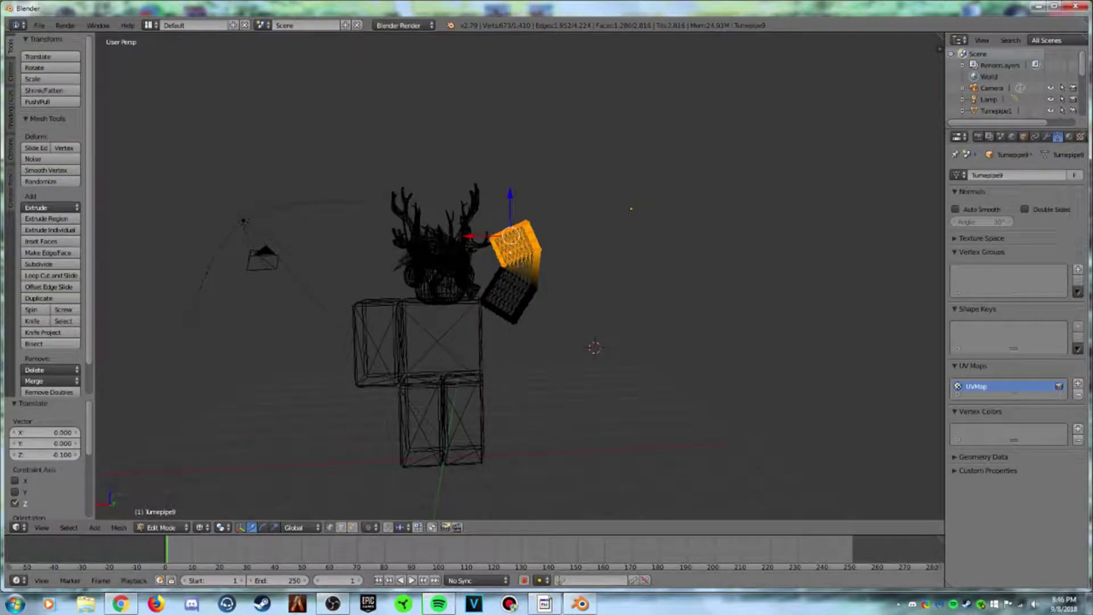
{"action": "left_click", "coordinate": [1039, 8]}
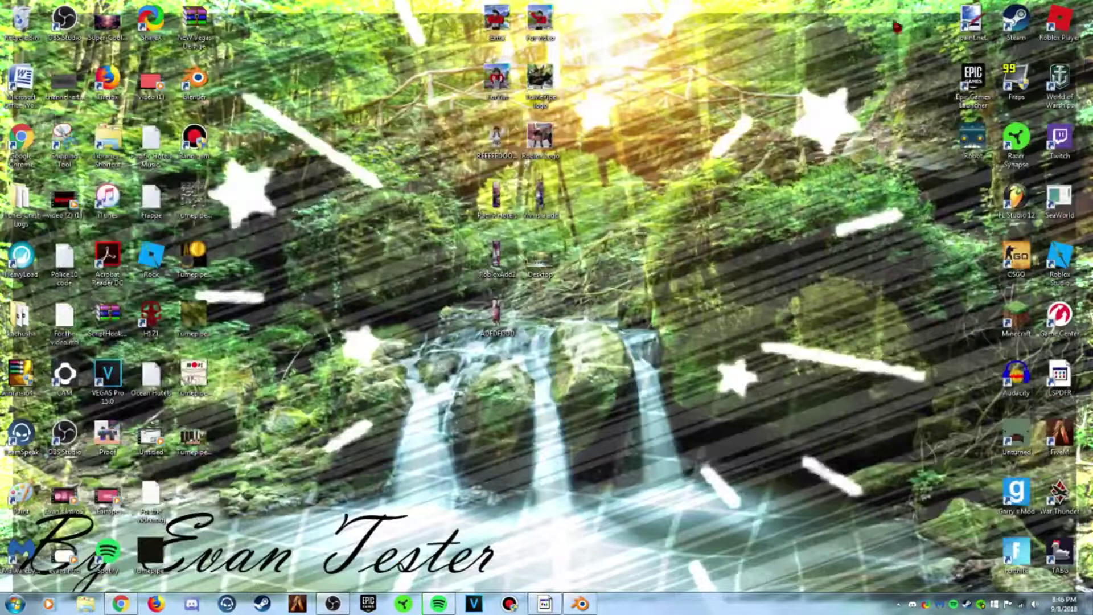
{"action": "double_click", "coordinate": [538, 20]}
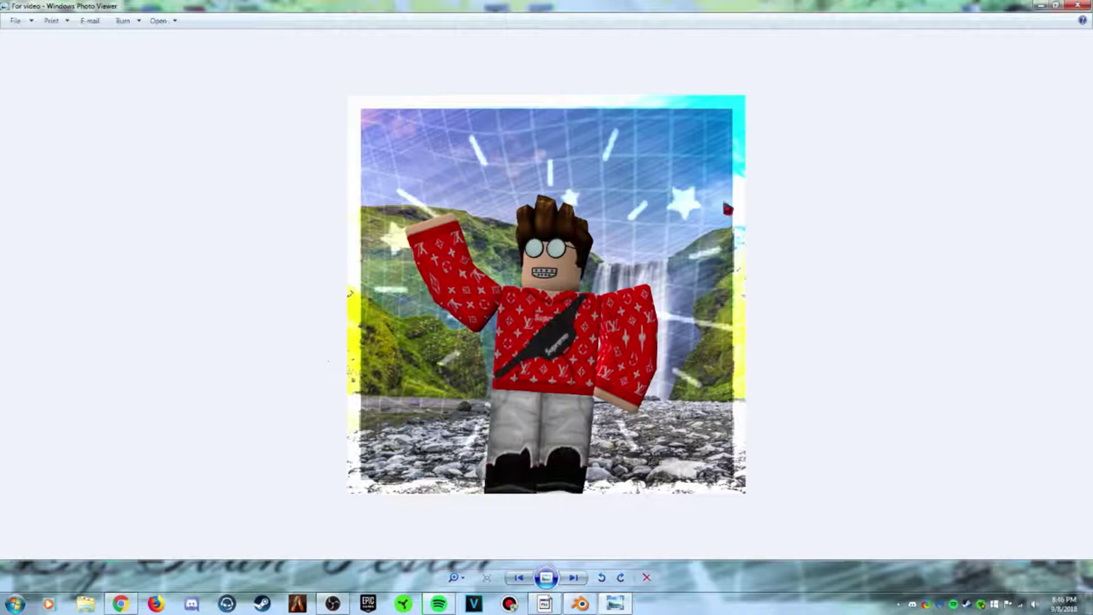
{"action": "left_click", "coordinate": [1086, 8]}
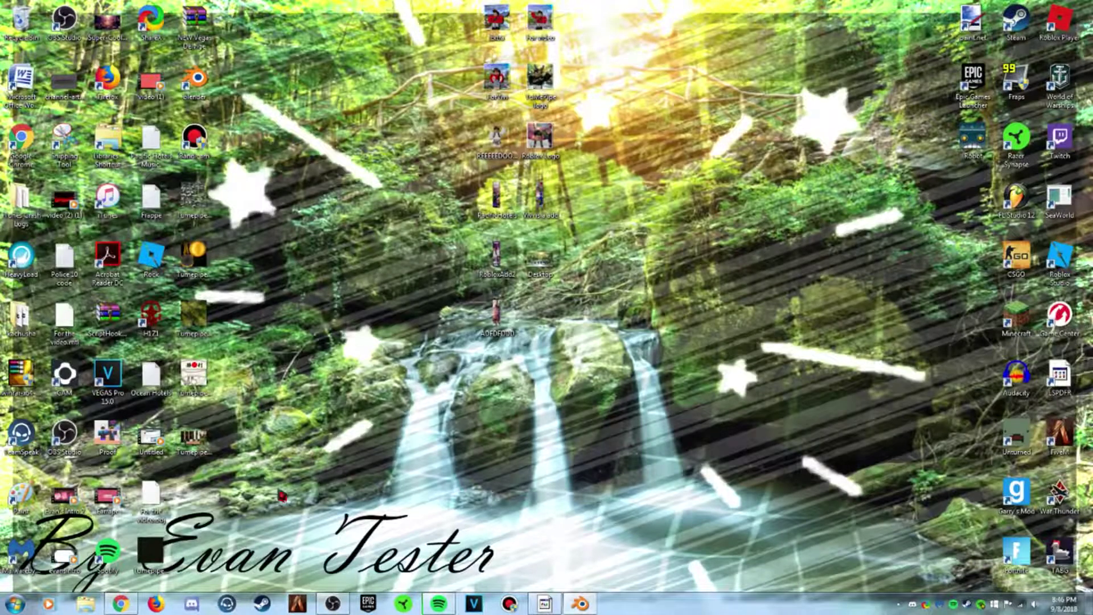
Step: Review the arm-editing part of the Untitled video from the desktop, at about 01:34, and return to Blender
{"action": "double_click", "coordinate": [151, 436]}
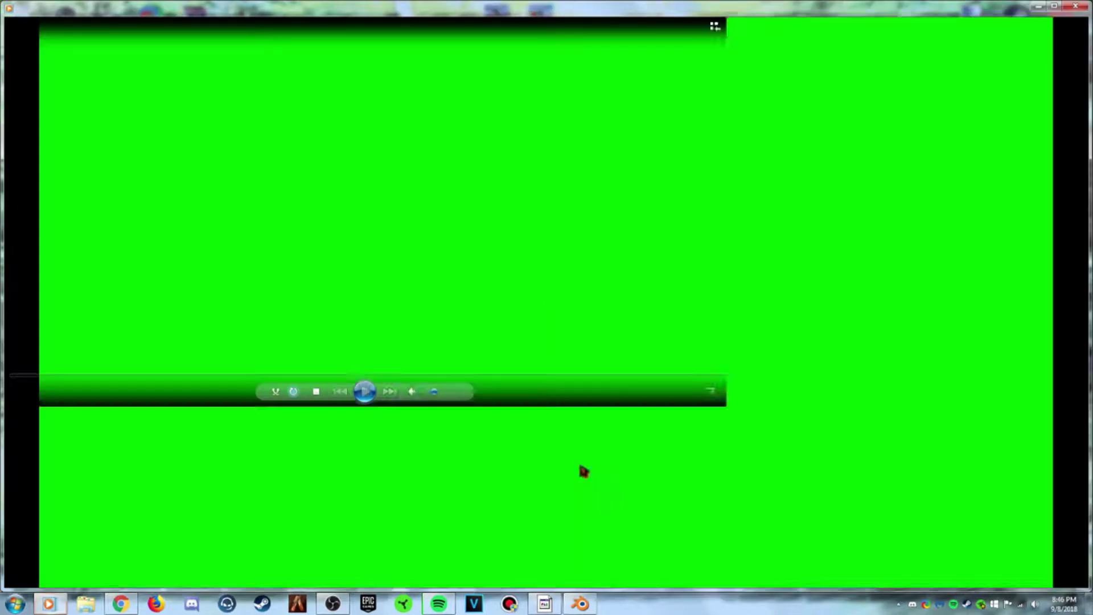
{"action": "left_click", "coordinate": [611, 573]}
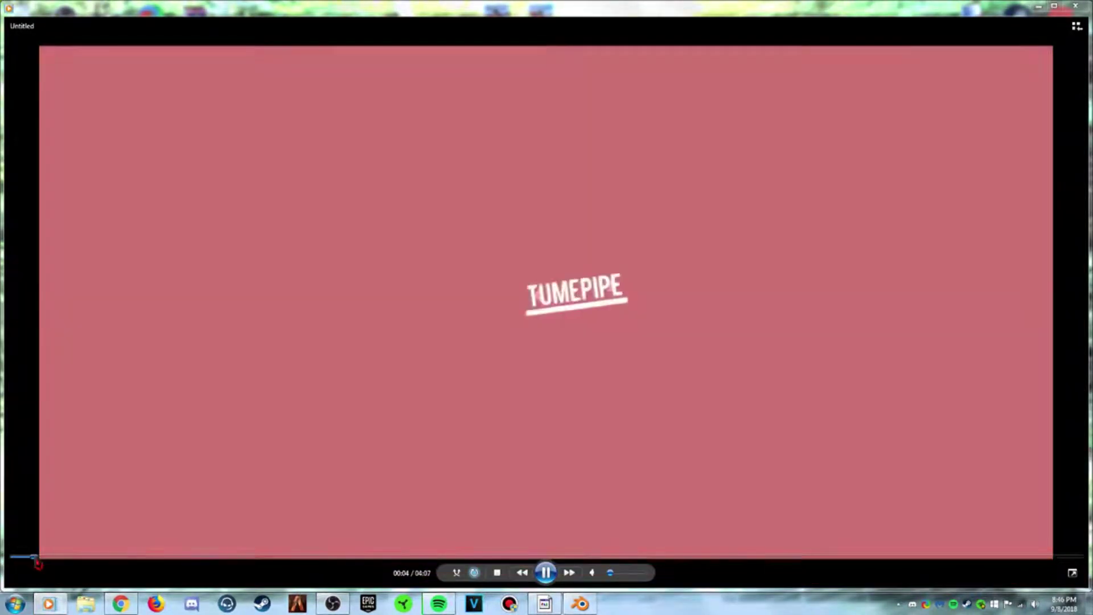
{"action": "left_click_drag", "start_coordinate": [40, 558], "coordinate": [281, 566]}
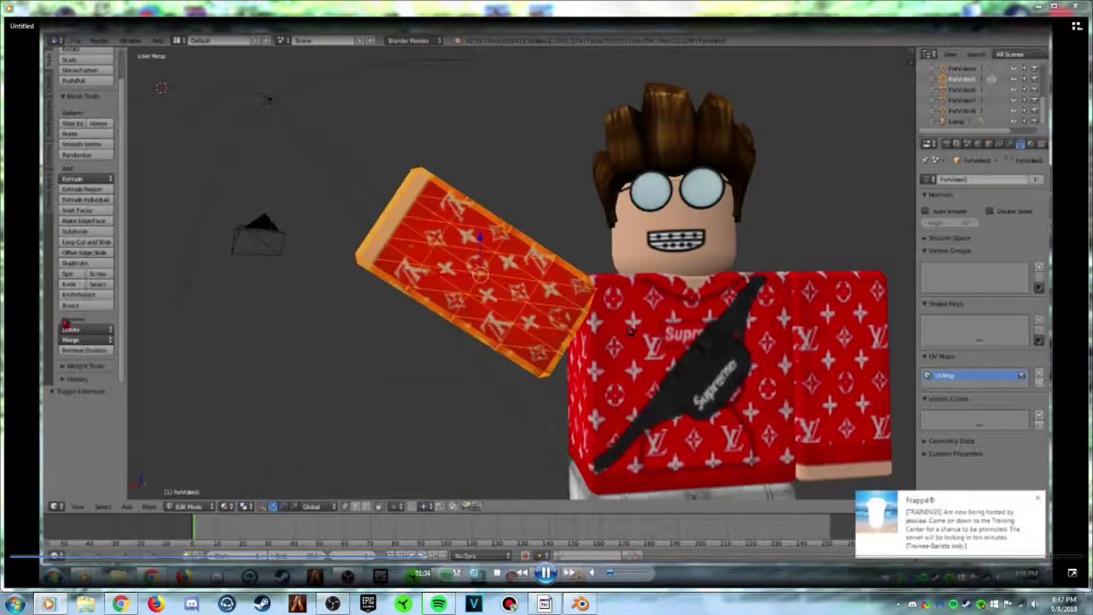
{"action": "key", "text": "space"}
{"action": "left_click", "coordinate": [1076, 6]}
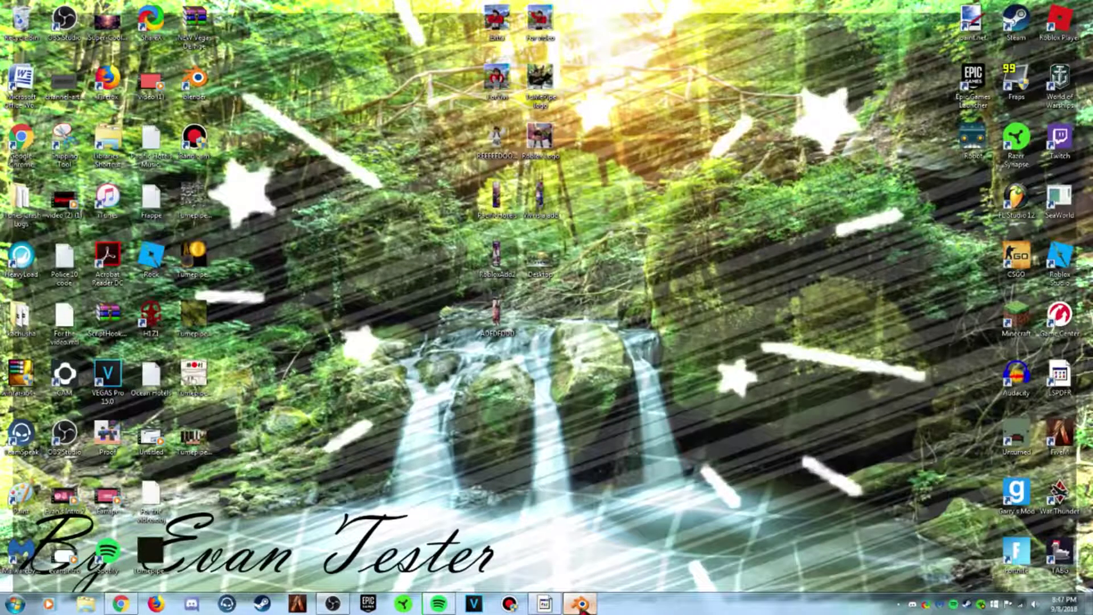
{"action": "left_click", "coordinate": [580, 604]}
Step: Undo the forearm's rotation and moves so the arm is straight, and return to Object Mode with the textured display
{"action": "scroll", "coordinate": [588, 339], "scroll_direction": "up", "scroll_amount": 5}
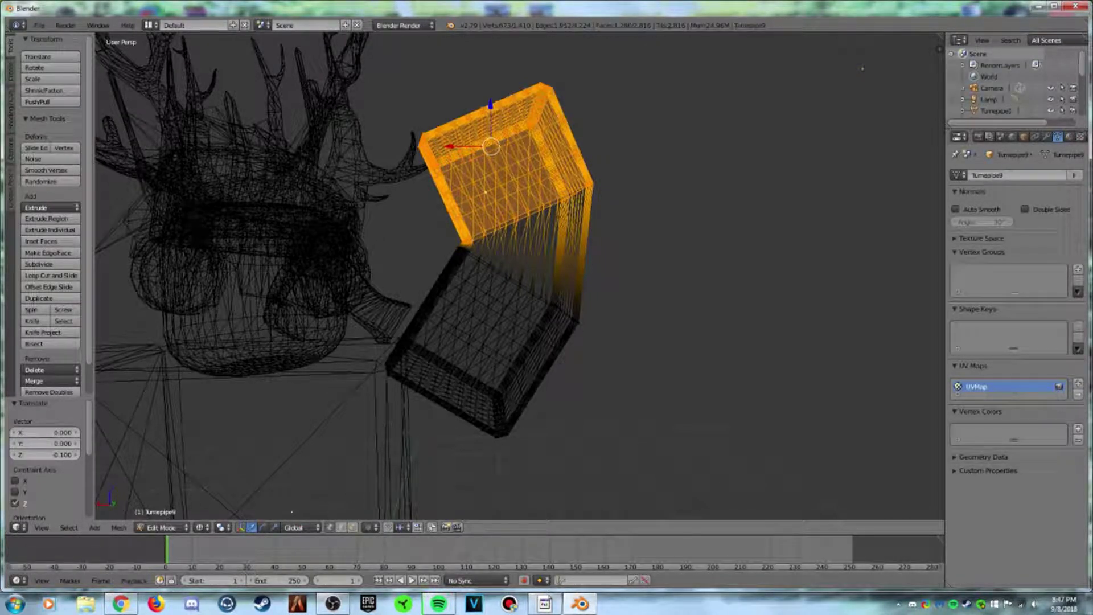
{"action": "key", "text": "ctrl+z"}
{"action": "key", "text": "ctrl+z"}
{"action": "key", "text": "ctrl+z"}
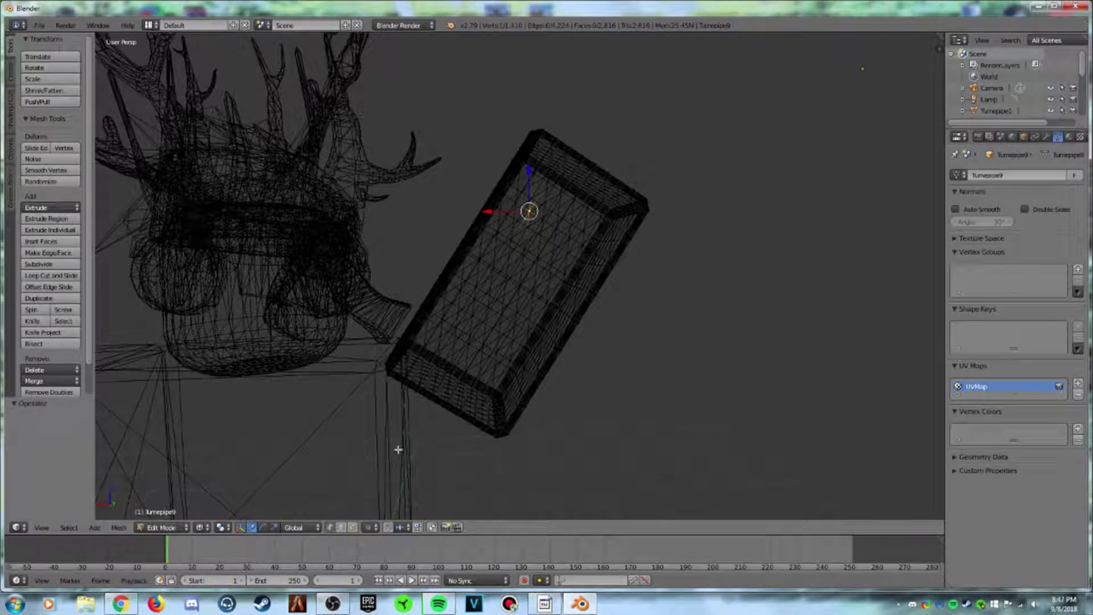
{"action": "left_click", "coordinate": [157, 527]}
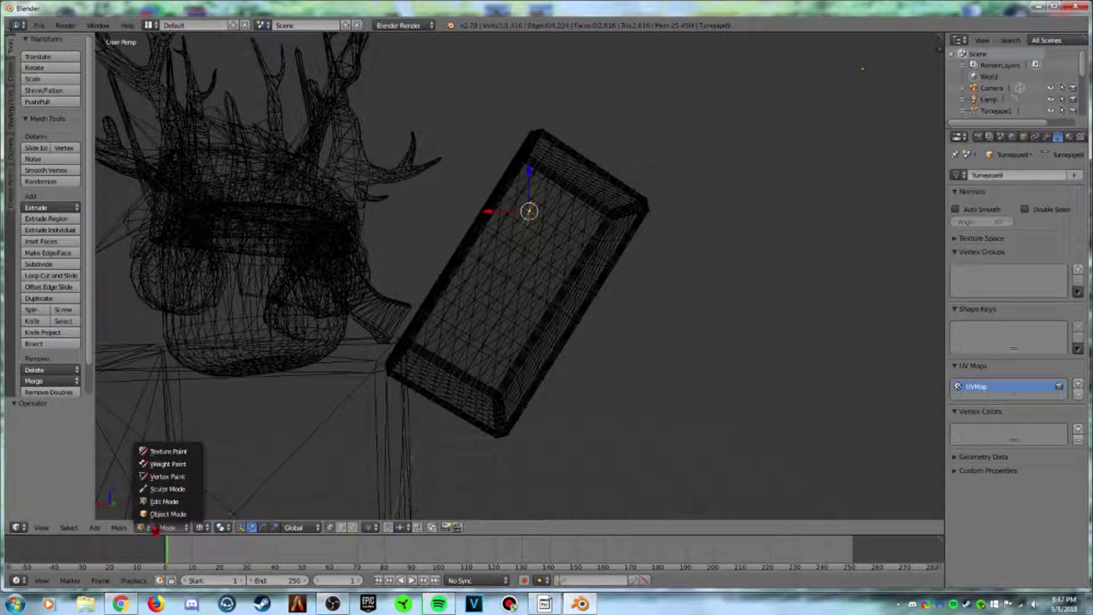
{"action": "left_click", "coordinate": [168, 514]}
{"action": "scroll", "coordinate": [659, 407], "scroll_direction": "down", "scroll_amount": 4}
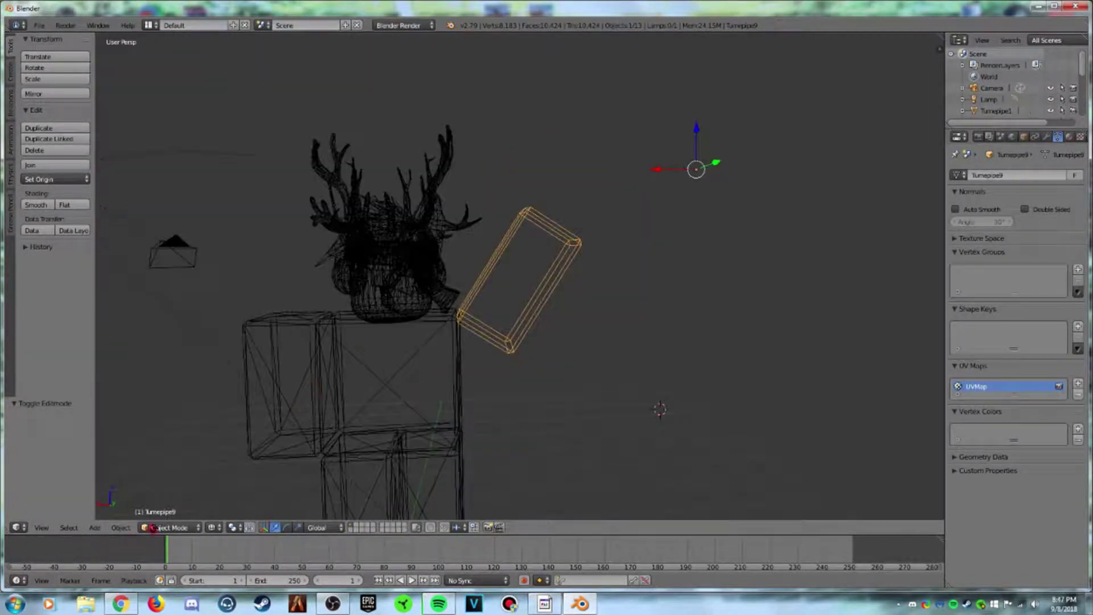
{"action": "left_click", "coordinate": [215, 528]}
{"action": "left_click", "coordinate": [245, 450]}
{"action": "middle_click_drag", "start_coordinate": [245, 450], "coordinate": [538, 397]}
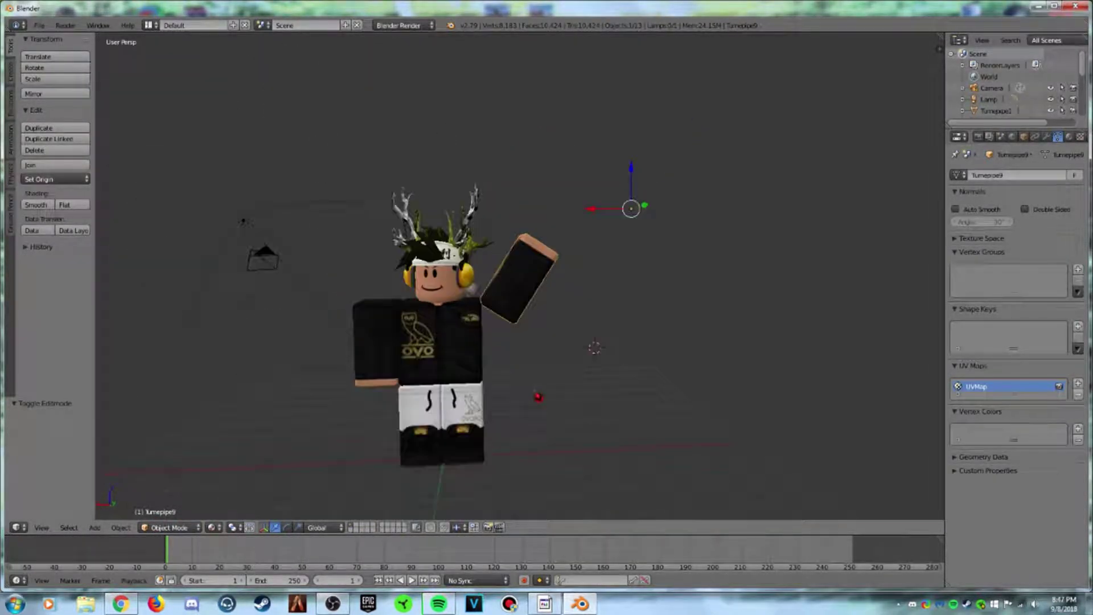
Step: Rotate the raised arm more upright around the Y axis and fit it back against the shoulder, including a -0.072 shift along X
{"action": "left_click", "coordinate": [288, 528]}
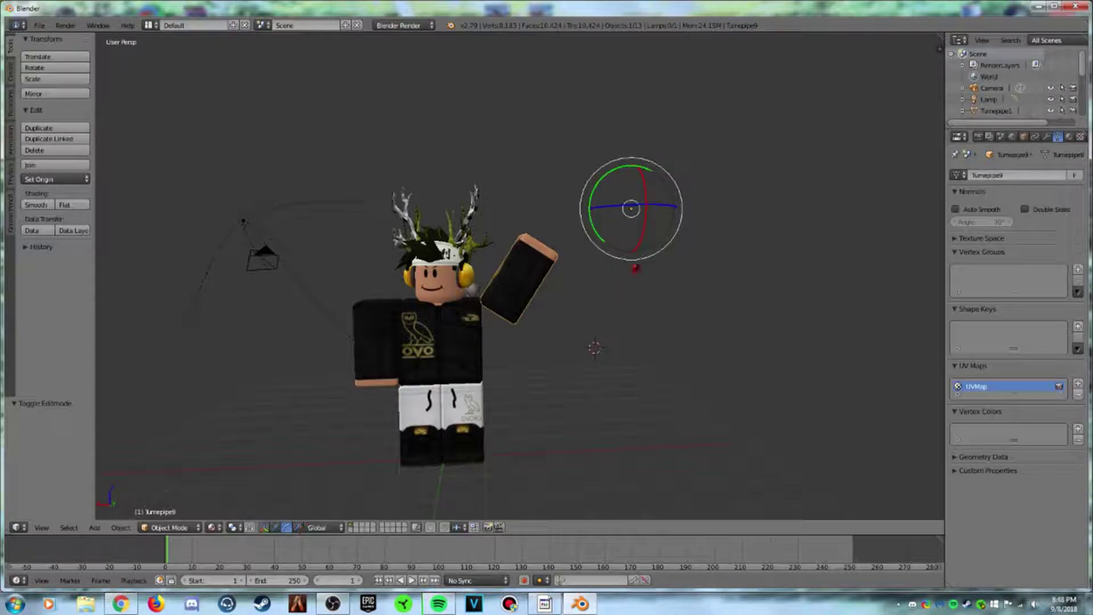
{"action": "left_click_drag", "start_coordinate": [604, 194], "coordinate": [569, 212]}
{"action": "left_click", "coordinate": [277, 530]}
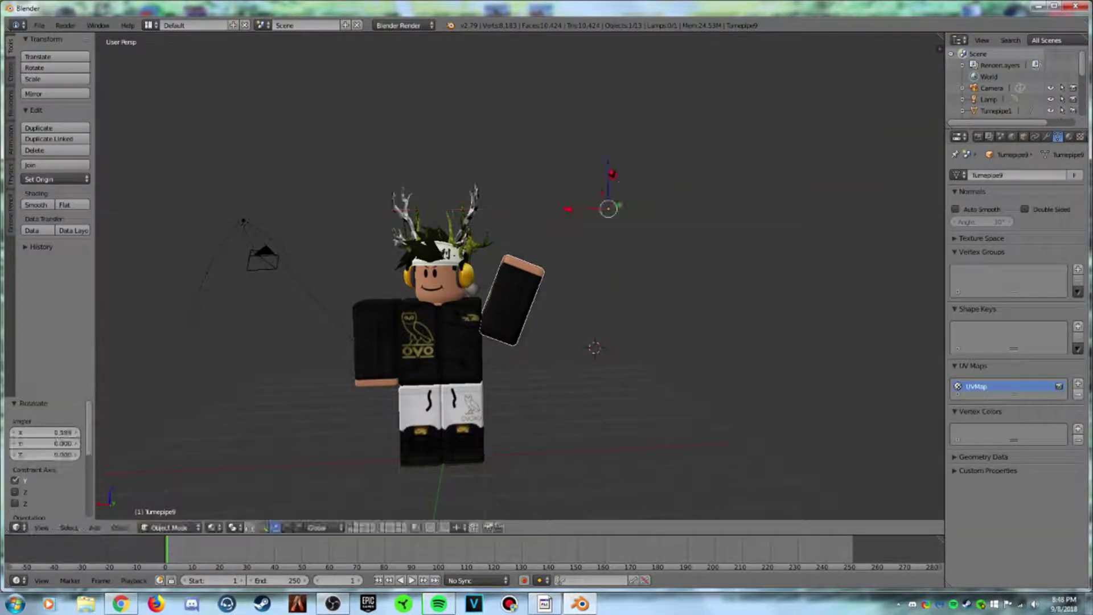
{"action": "left_click_drag", "start_coordinate": [608, 171], "coordinate": [620, 149]}
{"action": "left_click_drag", "start_coordinate": [571, 190], "coordinate": [577, 193]}
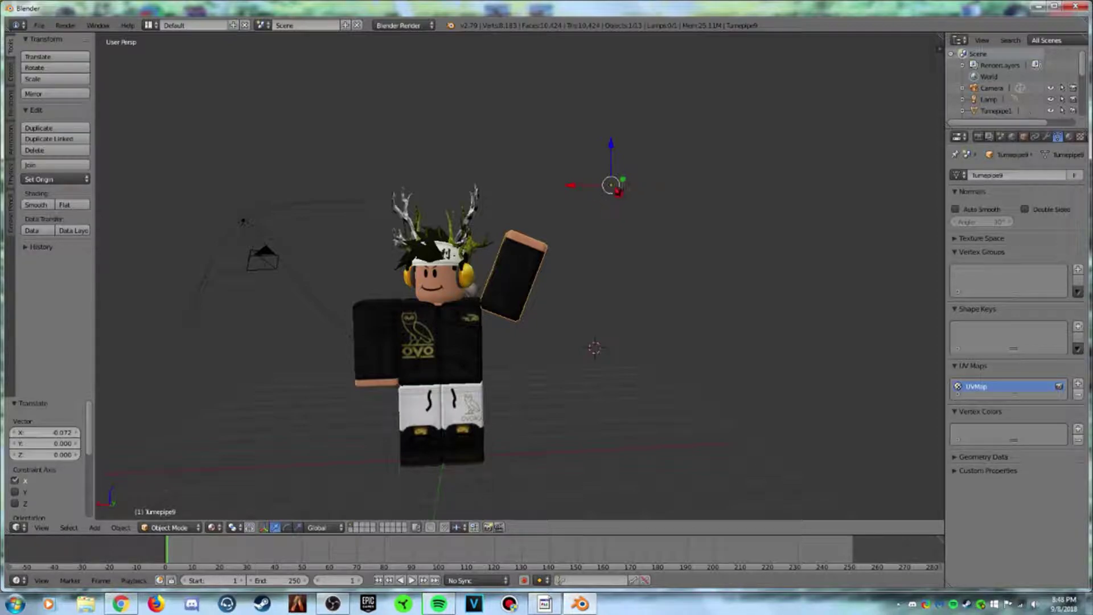
{"action": "left_click_drag", "start_coordinate": [631, 190], "coordinate": [763, 167]}
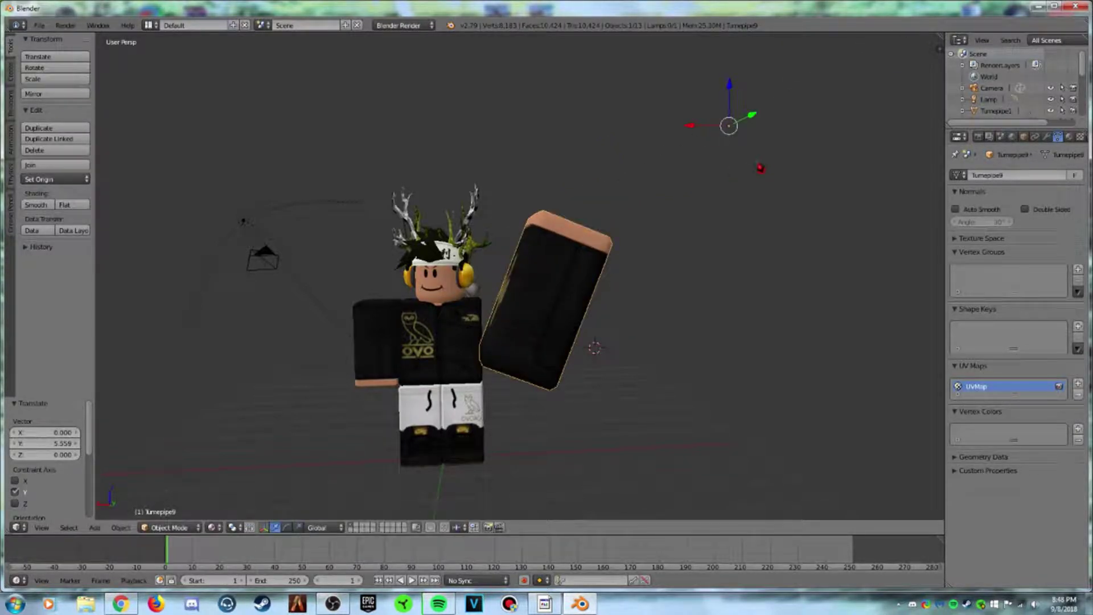
{"action": "key", "text": "ctrl+z"}
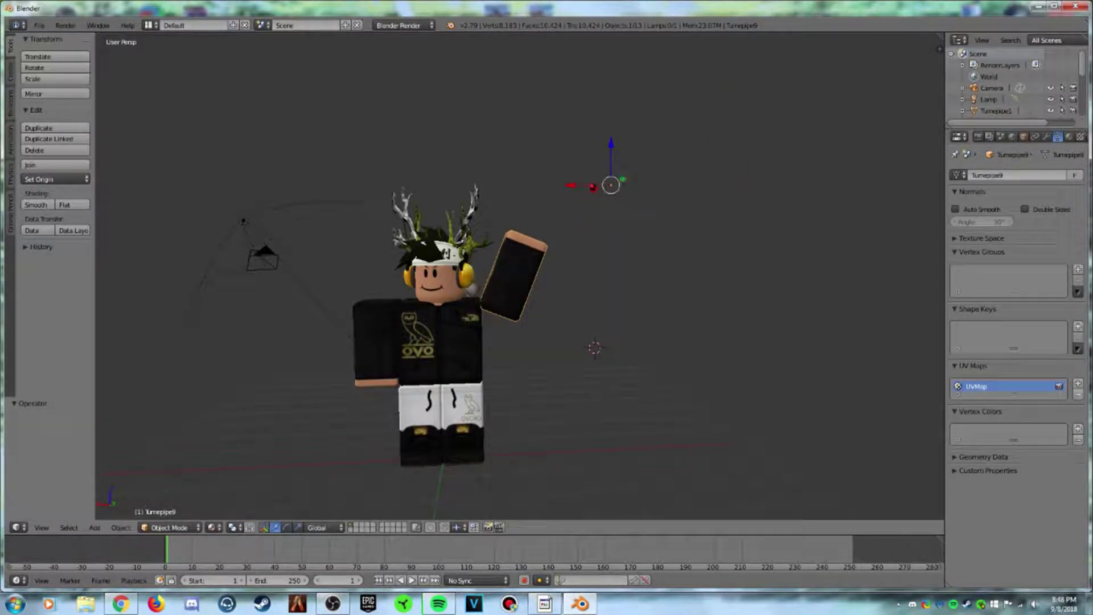
Step: Select only the hand half of the arm mesh in wireframe Edit Mode and rotate it 54° around the Y axis
{"action": "scroll", "coordinate": [567, 313], "scroll_direction": "up", "scroll_amount": 6}
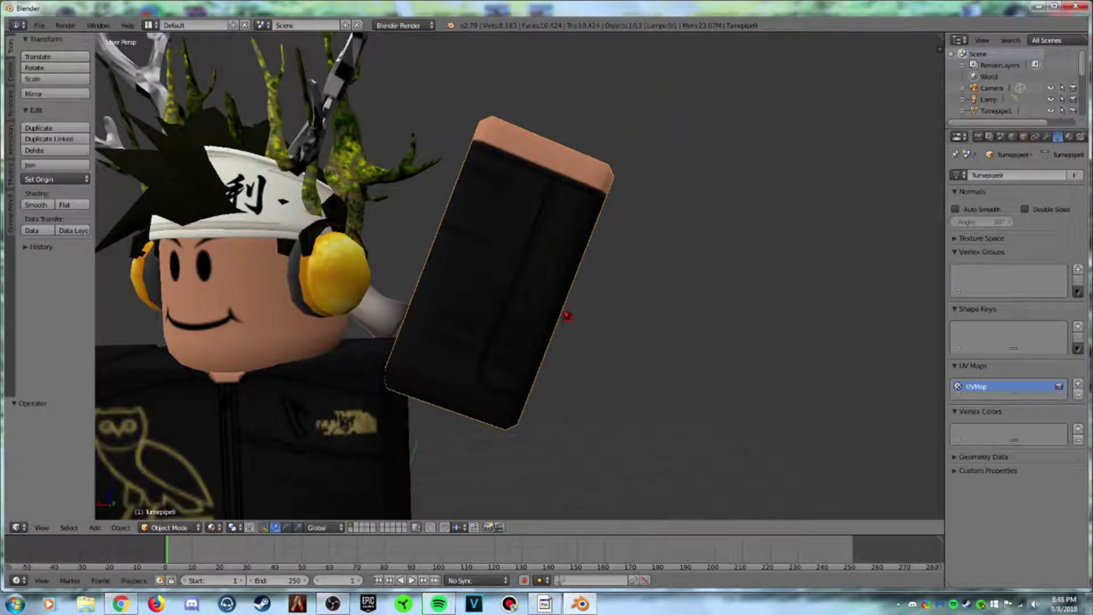
{"action": "left_click", "coordinate": [169, 527]}
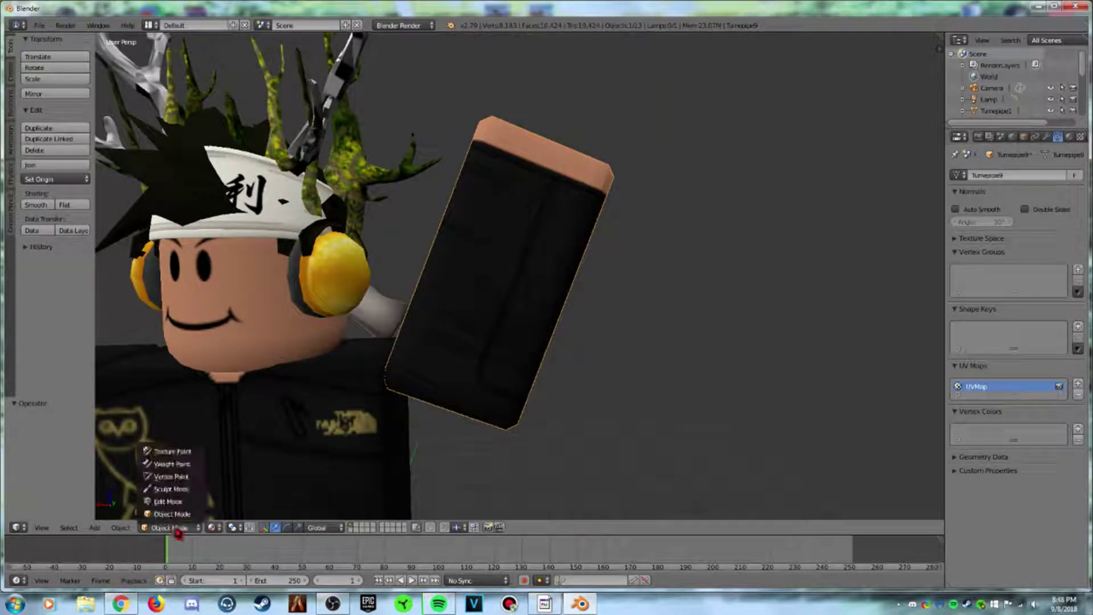
{"action": "left_click", "coordinate": [171, 501]}
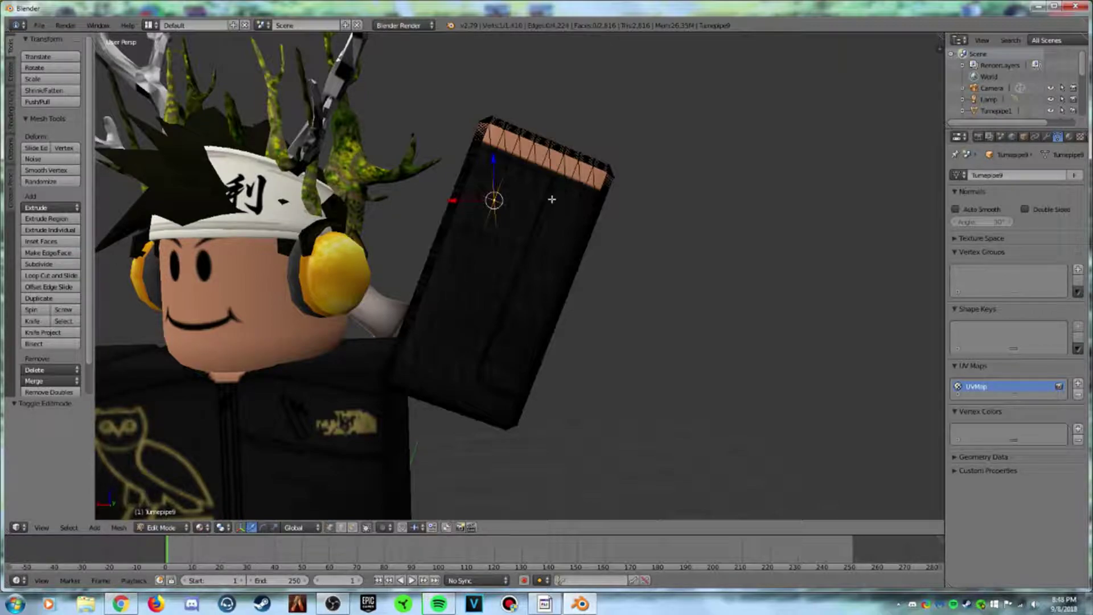
{"action": "right_click", "coordinate": [532, 187]}
{"action": "key", "text": "z"}
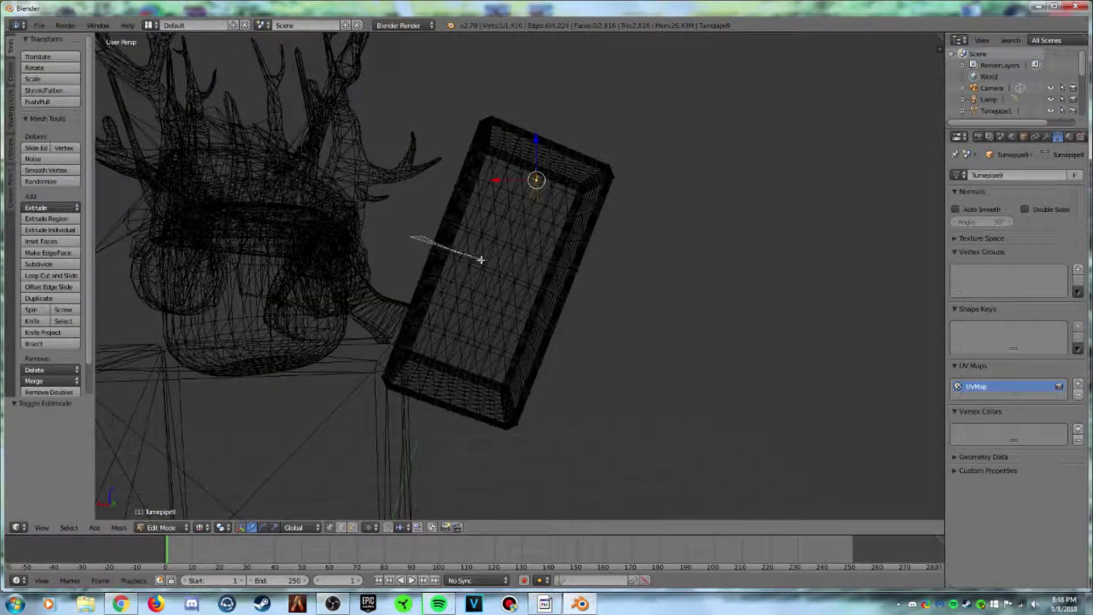
{"action": "mouse_move", "coordinate": [481, 260]}
{"action": "left_mouse_down", "text": "ctrl"}
{"action": "mouse_move", "coordinate": [549, 285]}
{"action": "mouse_move", "coordinate": [674, 259]}
{"action": "mouse_move", "coordinate": [591, 97]}
{"action": "mouse_move", "coordinate": [462, 92]}
{"action": "left_mouse_up", "text": "ctrl"}
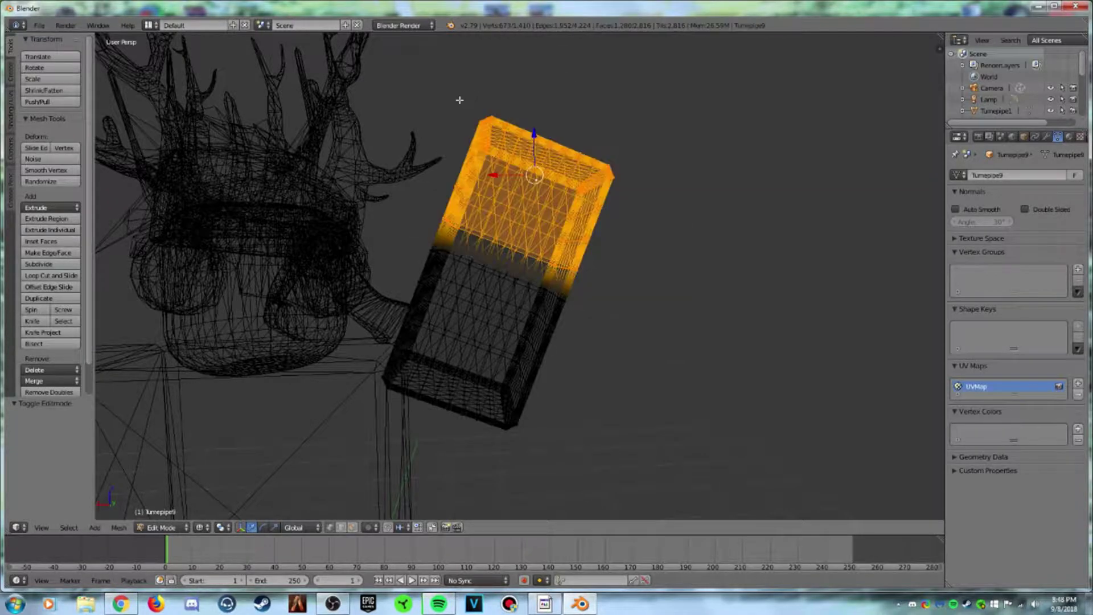
{"action": "left_click", "coordinate": [264, 528]}
{"action": "left_click_drag", "start_coordinate": [510, 142], "coordinate": [607, 37]}
Step: Move the rotated forearm half back over the elbow, including a final shift of -0.035 along X
{"action": "left_click", "coordinate": [252, 528]}
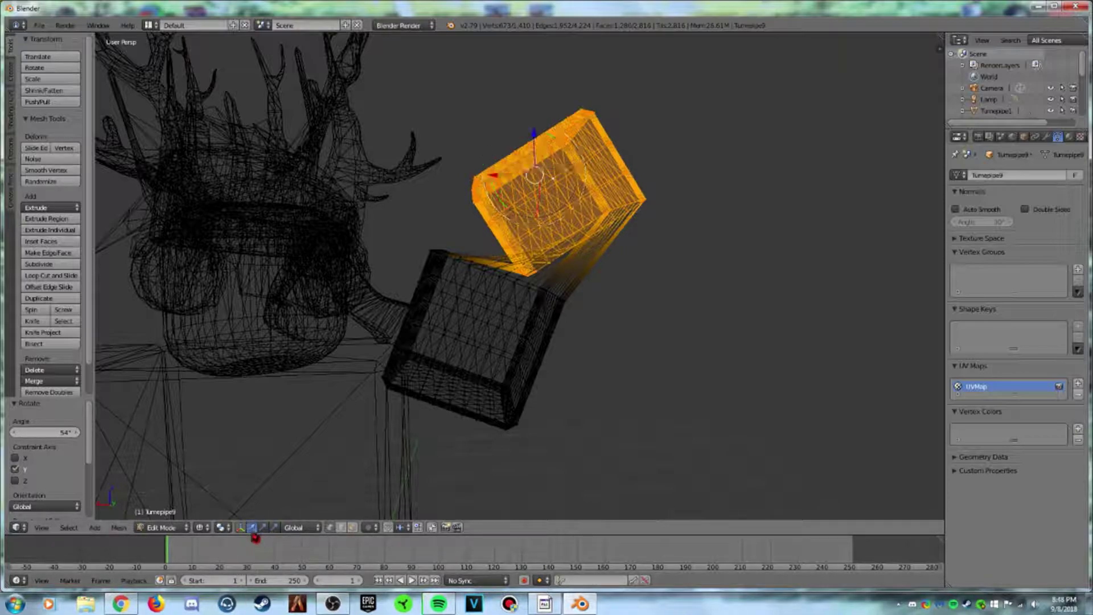
{"action": "left_click_drag", "start_coordinate": [535, 131], "coordinate": [463, 95]}
{"action": "left_click_drag", "start_coordinate": [410, 143], "coordinate": [462, 154]}
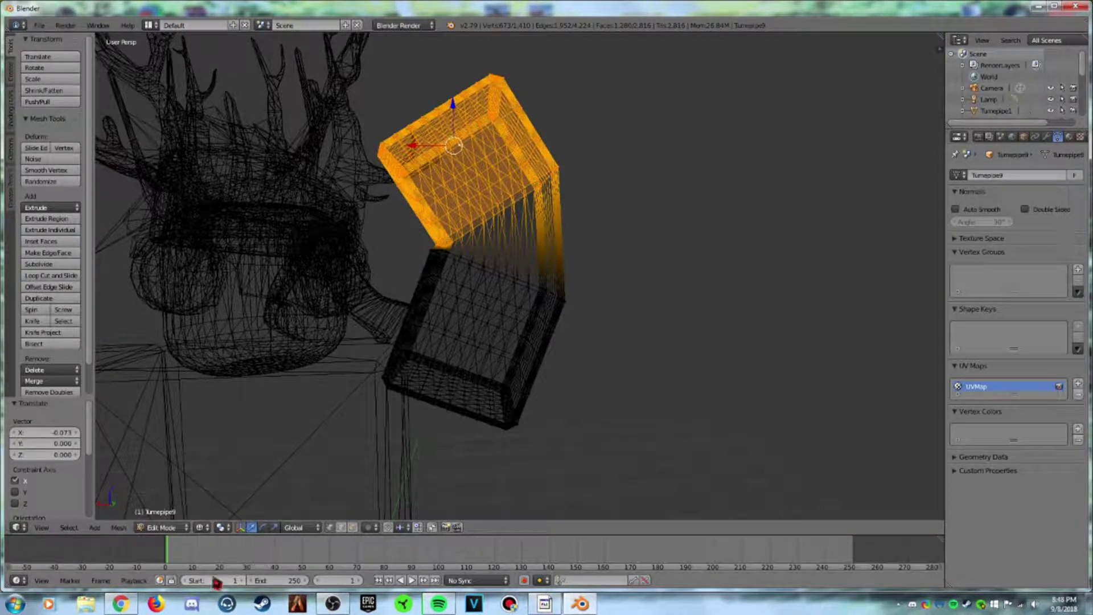
{"action": "left_click", "coordinate": [413, 152]}
{"action": "left_click_drag", "start_coordinate": [453, 110], "coordinate": [426, 131]}
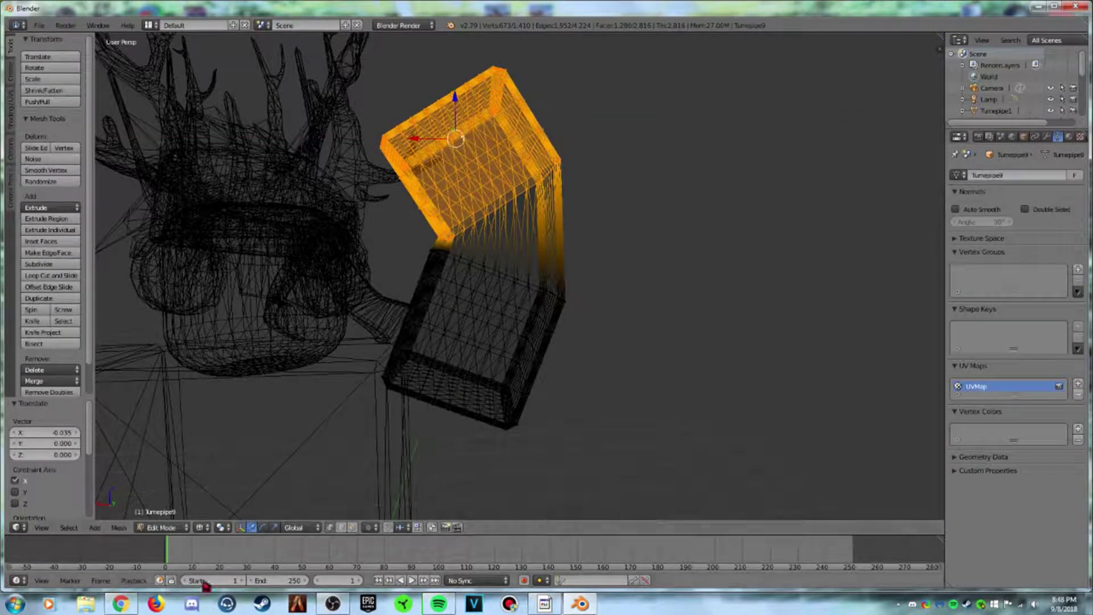
Step: Return to Object Mode with the textured display and check the bent arm on the whole character
{"action": "left_click", "coordinate": [161, 527]}
{"action": "left_click", "coordinate": [164, 514]}
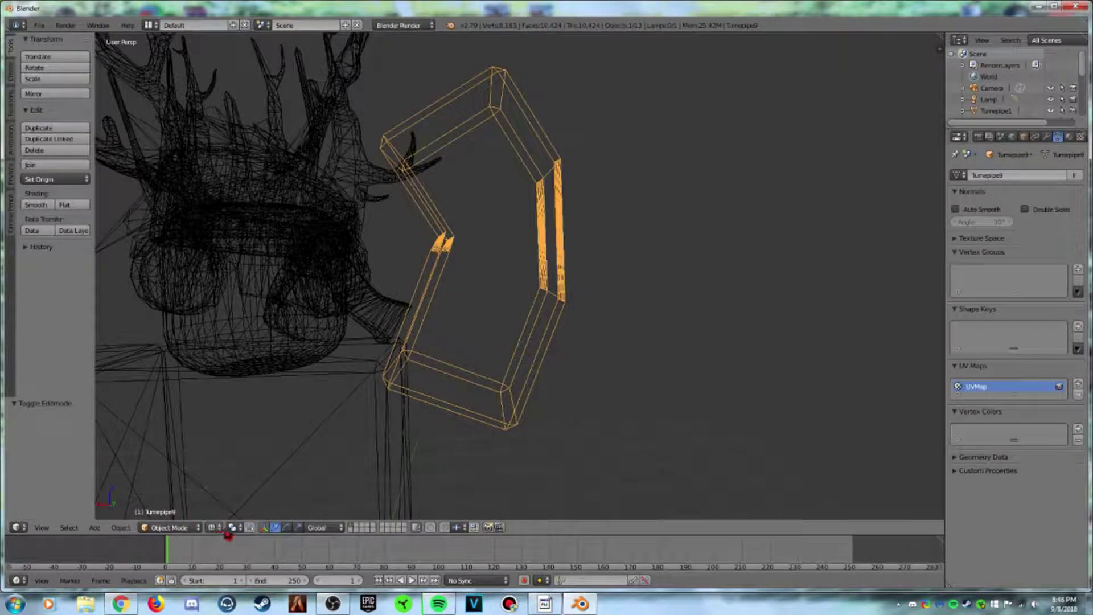
{"action": "left_click", "coordinate": [215, 528]}
{"action": "left_click", "coordinate": [239, 459]}
{"action": "scroll", "coordinate": [429, 443], "scroll_direction": "down", "scroll_amount": 8}
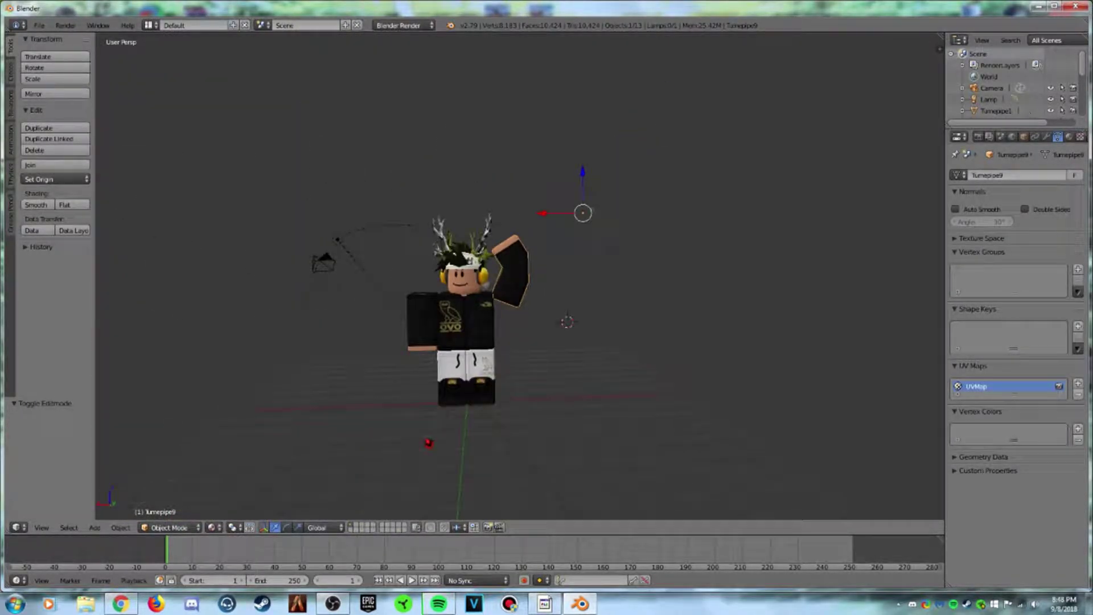
{"action": "scroll", "coordinate": [432, 443], "scroll_direction": "up", "scroll_amount": 4}
{"action": "scroll", "coordinate": [433, 443], "scroll_direction": "down", "scroll_amount": 2}
Step: Undo the arm's bending, subdivision and repositioning, and redo only its move along X to the other side of the body
{"action": "key", "text": "ctrl+z"}
{"action": "key", "text": "ctrl+z"}
{"action": "key", "text": "ctrl+z"}
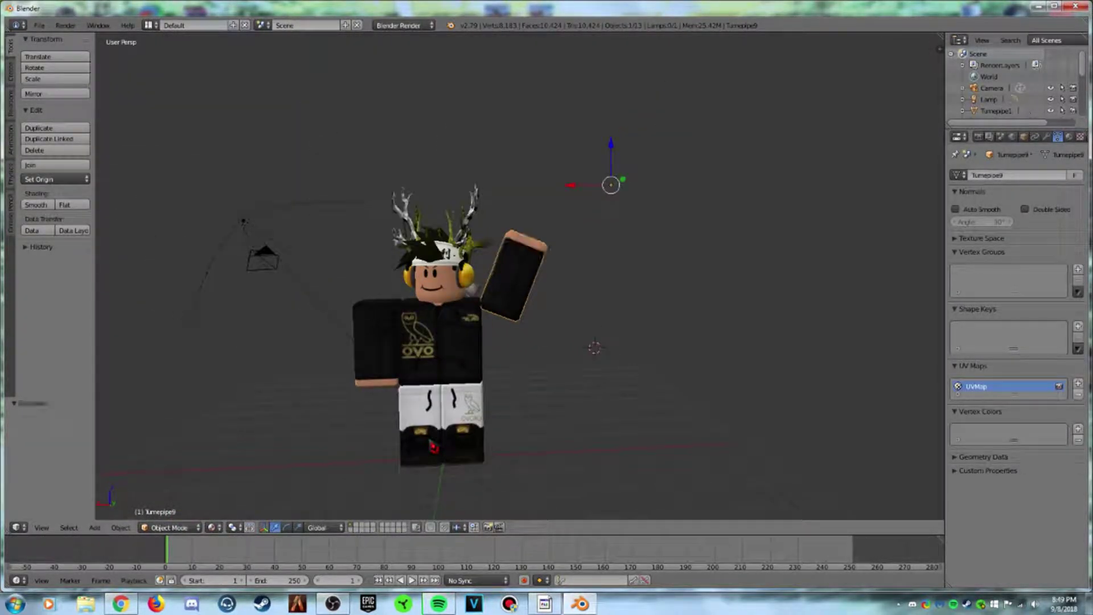
{"action": "key", "text": "ctrl+z"}
{"action": "key", "text": "ctrl+z"}
{"action": "key", "text": "ctrl+z"}
{"action": "key", "text": "ctrl+z"}
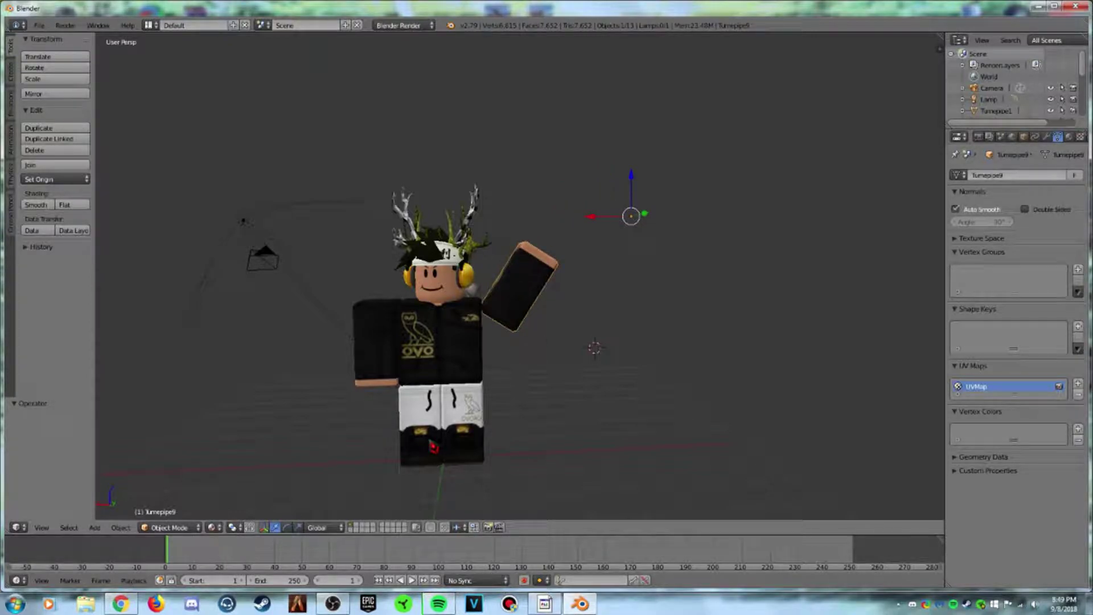
{"action": "key", "text": "ctrl+z"}
{"action": "key", "text": "ctrl+z"}
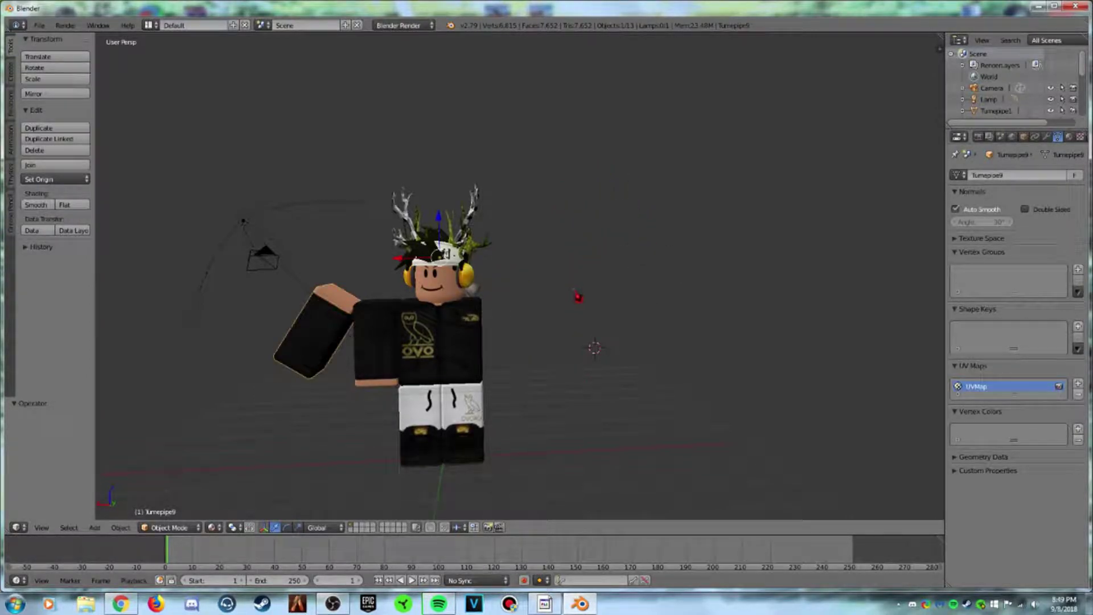
{"action": "key", "text": "ctrl+shift+z"}
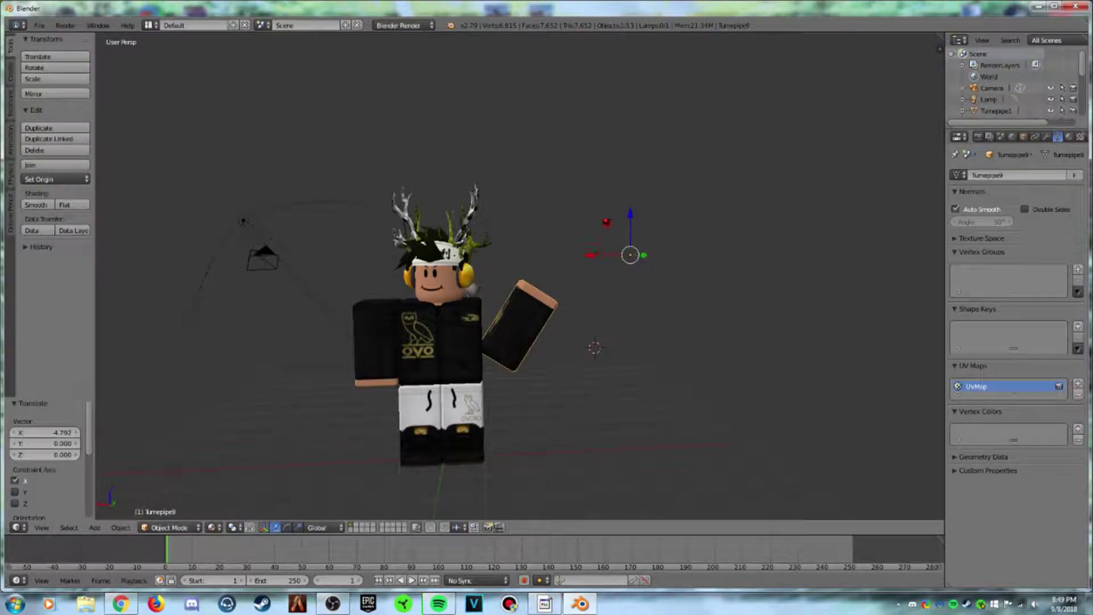
Step: Raise the arm 1.162 along the Z axis to bring it up to the shoulder
{"action": "key", "text": "g"}
{"action": "key", "text": "z"}
{"action": "left_click", "coordinate": [295, 535]}
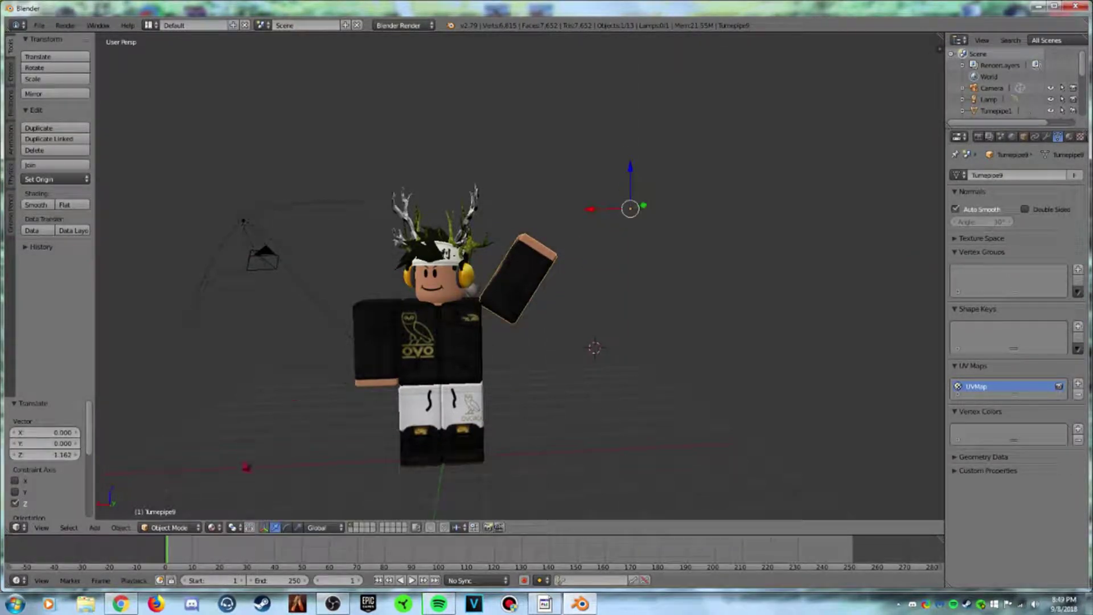
Step: Rotate the raised arm -9.64° around the Y axis and fit it back against the shoulder, finishing with a -0.044 shift along Z
{"action": "left_click", "coordinate": [287, 528]}
{"action": "left_click_drag", "start_coordinate": [594, 205], "coordinate": [599, 197]}
{"action": "left_click", "coordinate": [277, 528]}
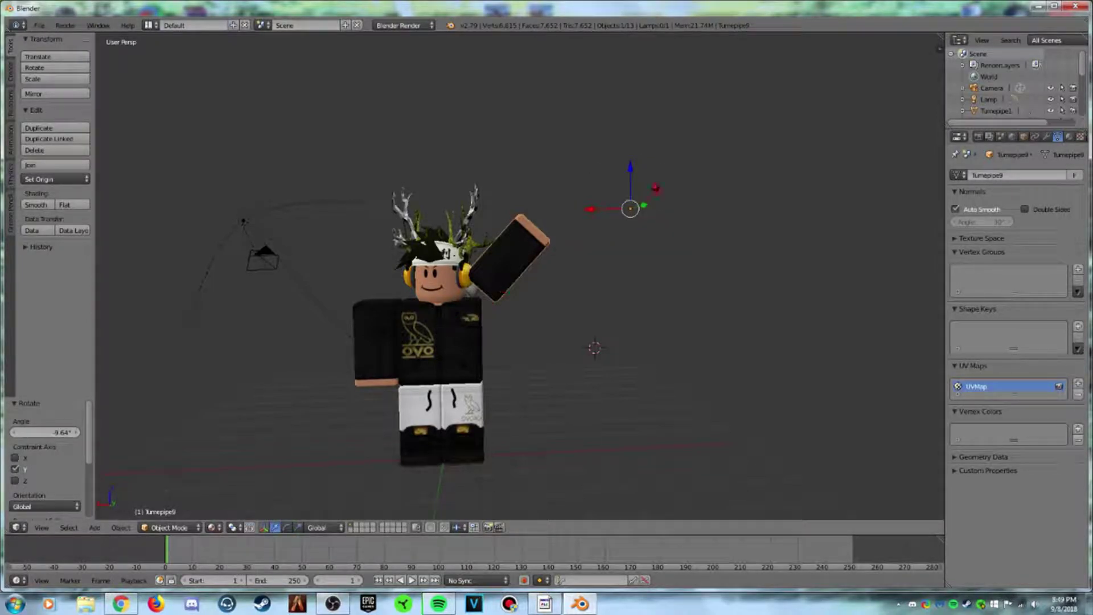
{"action": "left_click_drag", "start_coordinate": [591, 216], "coordinate": [609, 217]}
{"action": "left_click_drag", "start_coordinate": [654, 174], "coordinate": [650, 201]}
{"action": "left_click_drag", "start_coordinate": [614, 239], "coordinate": [620, 236]}
{"action": "left_click_drag", "start_coordinate": [653, 200], "coordinate": [649, 202]}
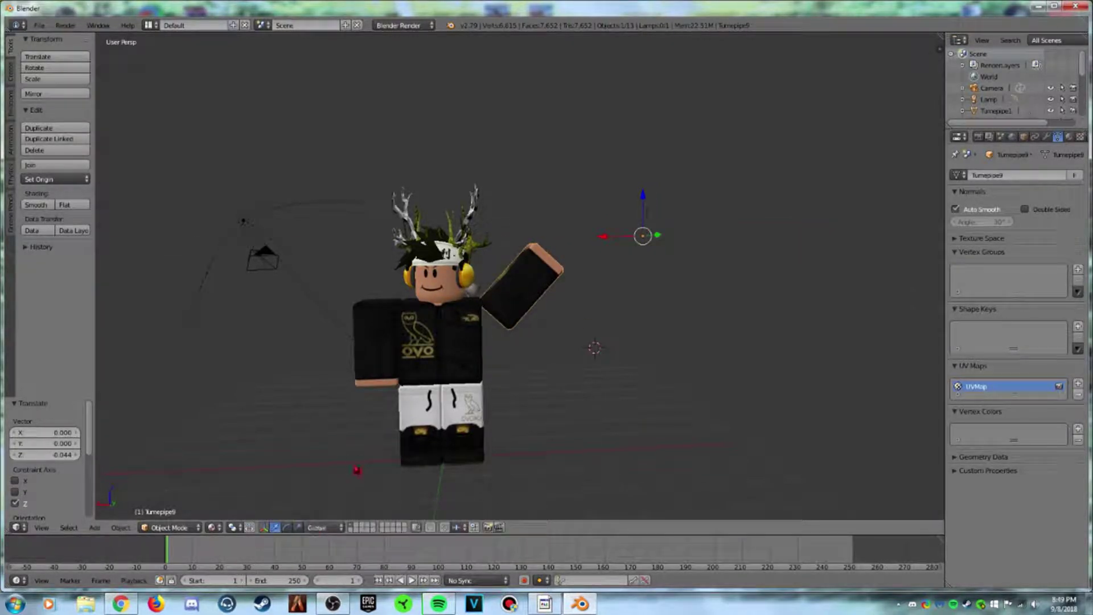
Step: Enter Edit Mode on the raised arm and subdivide its whole mesh three times
{"action": "key", "text": "shift+f"}
{"action": "key", "text": "w"}
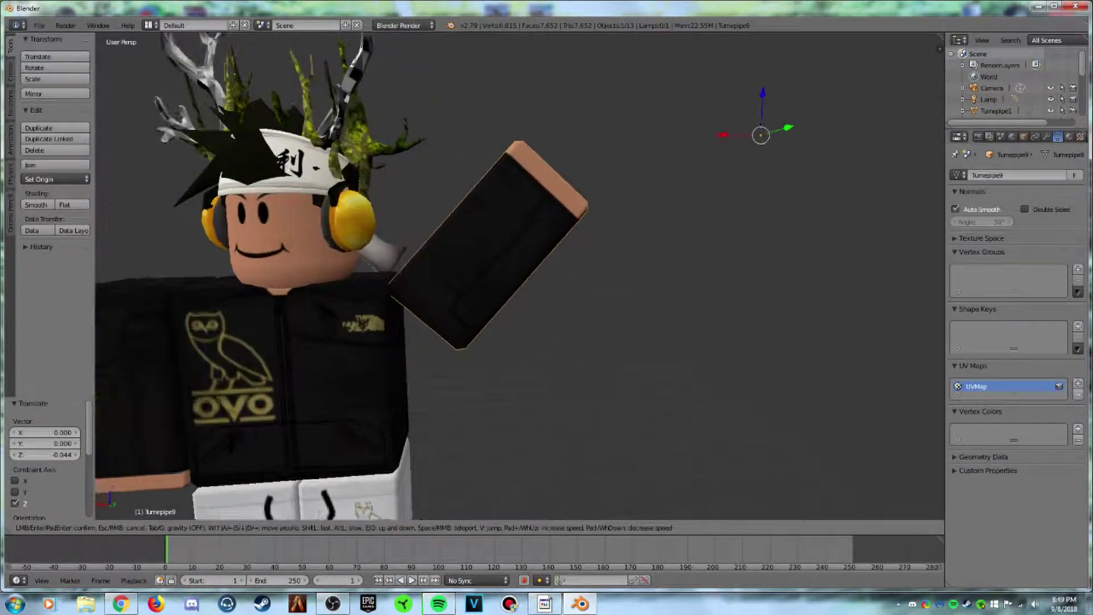
{"action": "key", "text": "Return"}
{"action": "left_click", "coordinate": [161, 527]}
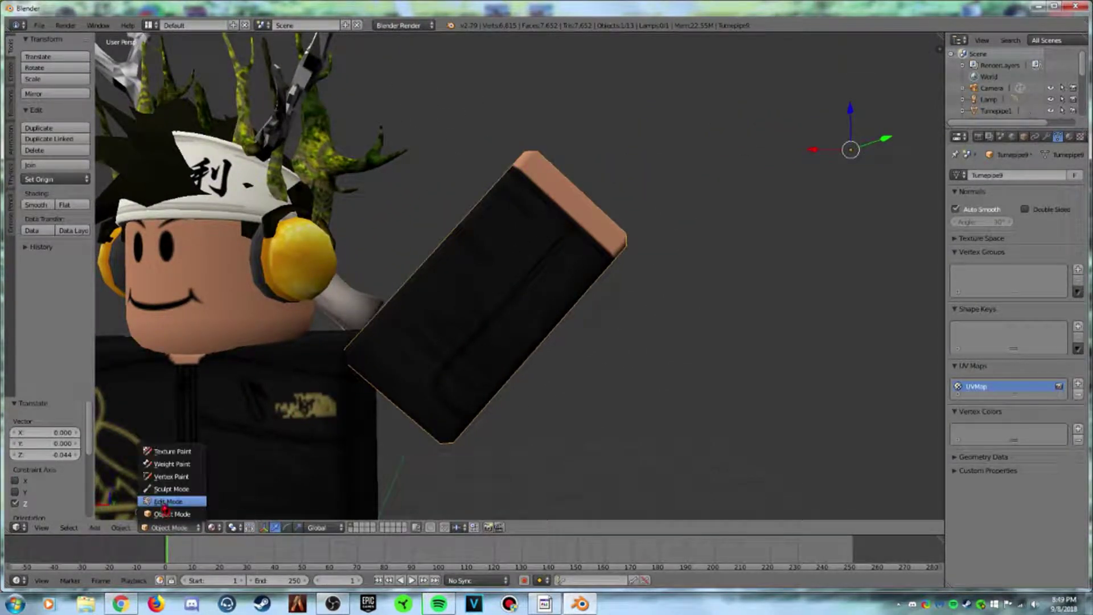
{"action": "left_click", "coordinate": [171, 501]}
{"action": "left_click", "coordinate": [38, 264]}
{"action": "left_click", "coordinate": [38, 264]}
{"action": "left_click", "coordinate": [38, 264]}
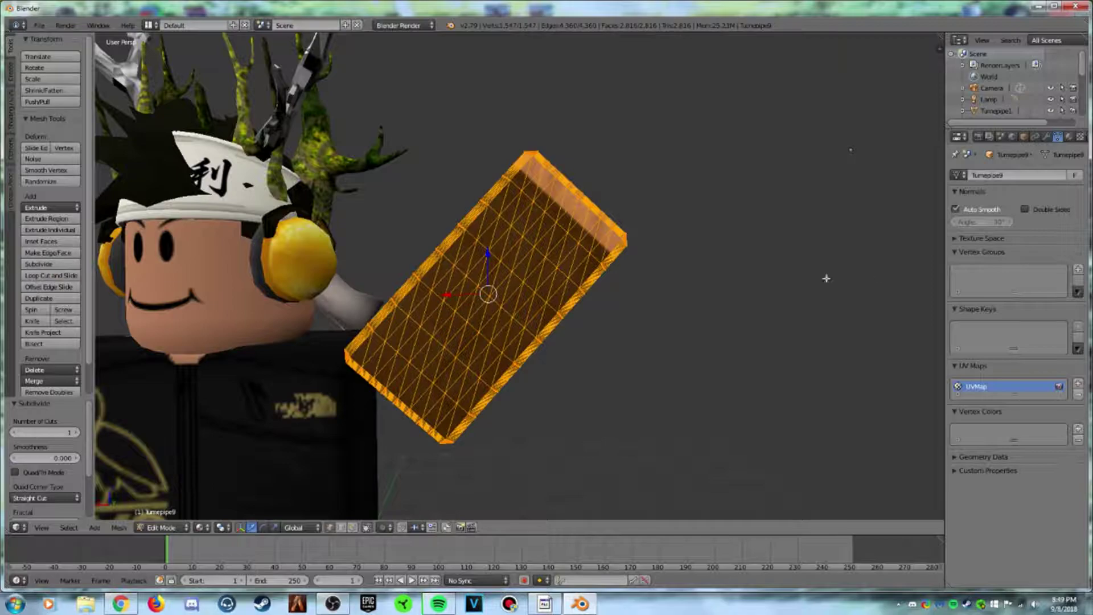
Step: Turn off Auto Smooth for the raised arm, reduce the selection to one vertex on it, and run Remove Doubles
{"action": "left_click", "coordinate": [955, 210]}
{"action": "right_click", "coordinate": [499, 217]}
{"action": "left_click", "coordinate": [498, 216]}
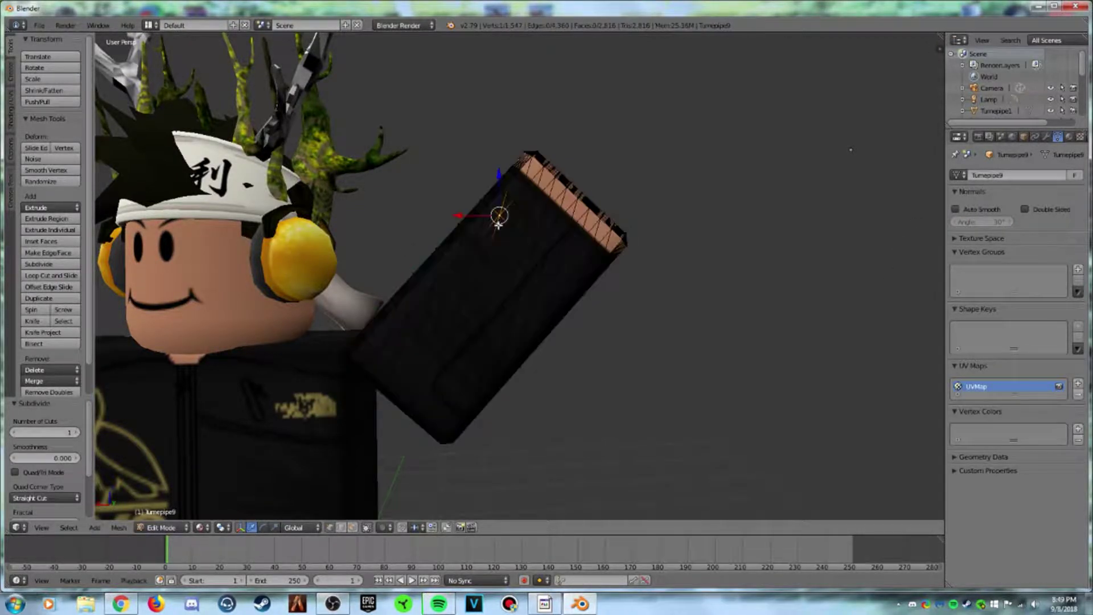
{"action": "left_click", "coordinate": [49, 392]}
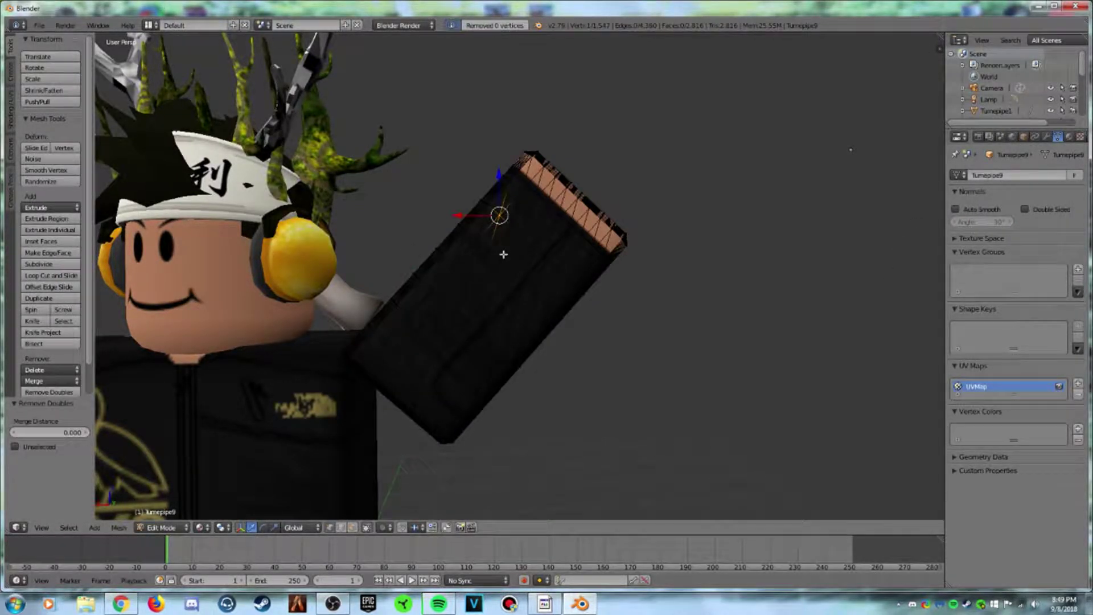
Step: Lasso-select the hand half of the raised arm in wireframe display, redoing the first uneven selection
{"action": "key", "text": "z"}
{"action": "mouse_move", "coordinate": [466, 267]}
{"action": "left_mouse_down", "text": "ctrl"}
{"action": "mouse_move", "coordinate": [505, 318]}
{"action": "mouse_move", "coordinate": [740, 212]}
{"action": "mouse_move", "coordinate": [403, 170]}
{"action": "mouse_move", "coordinate": [416, 211]}
{"action": "left_mouse_up", "text": "ctrl"}
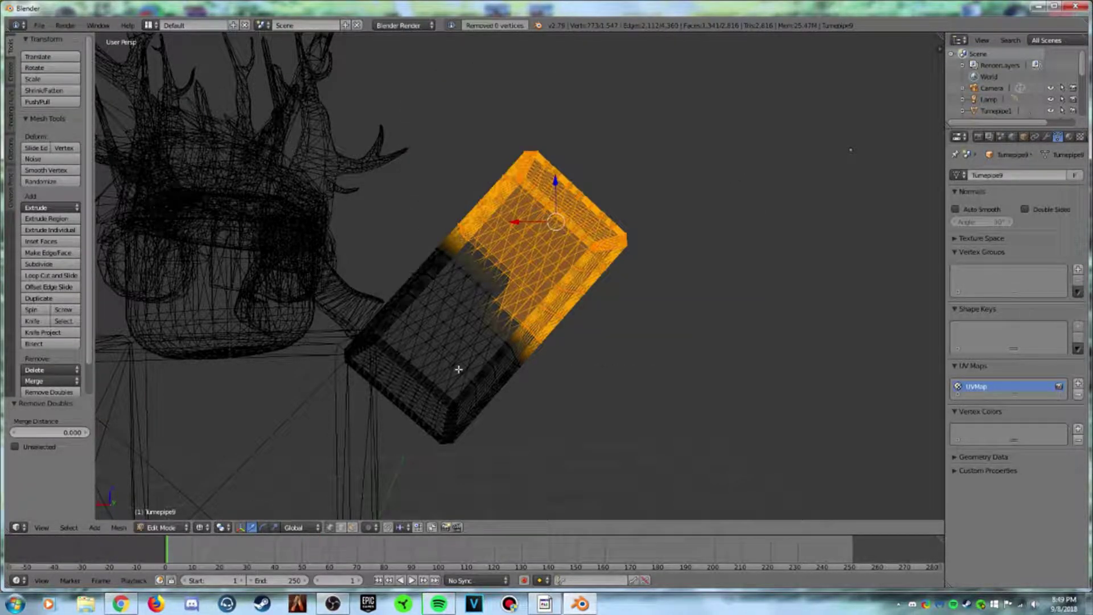
{"action": "key", "text": "ctrl+z"}
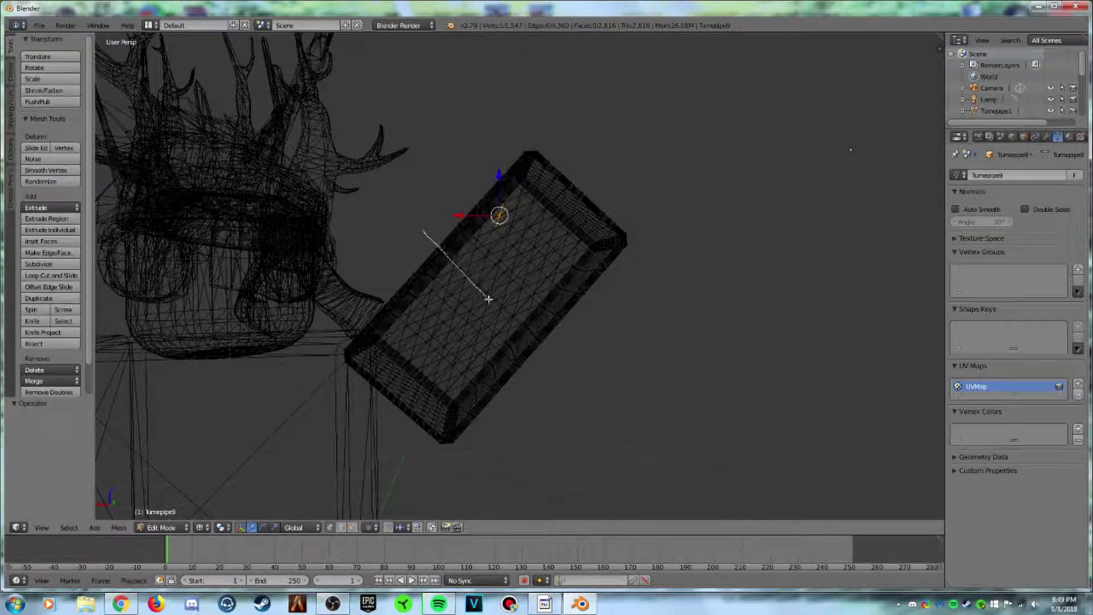
{"action": "mouse_move", "coordinate": [489, 298]}
{"action": "left_mouse_down", "text": "ctrl"}
{"action": "mouse_move", "coordinate": [735, 200]}
{"action": "mouse_move", "coordinate": [424, 225]}
{"action": "left_mouse_up", "text": "ctrl"}
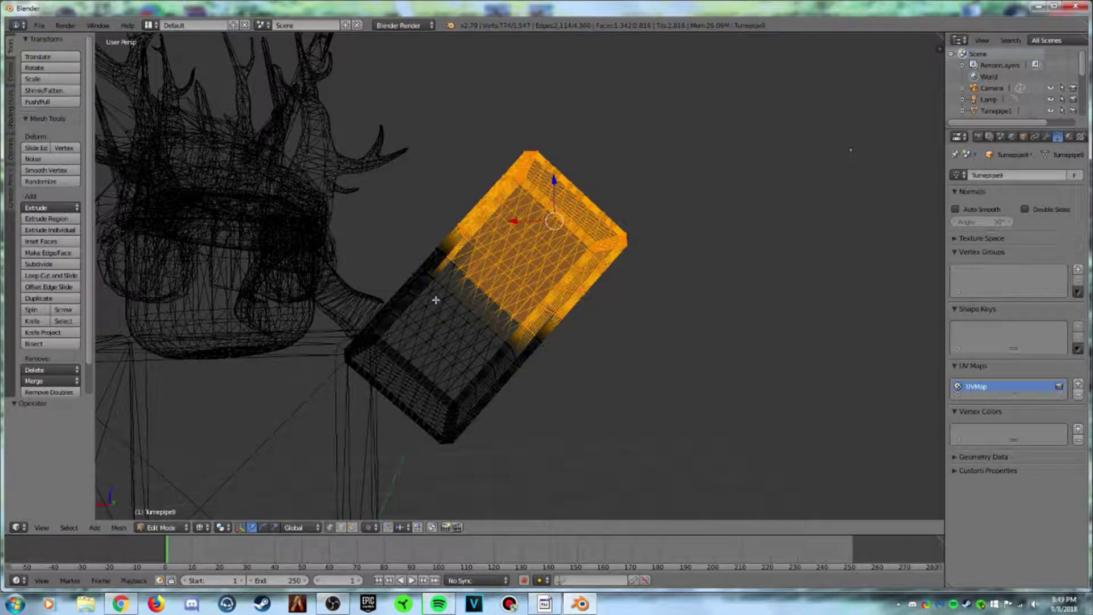
Step: Try bending the selected forearm upright by rotating it and shifting it 0.188 along X, and switch back to a textured display
{"action": "left_click", "coordinate": [263, 527]}
{"action": "left_click_drag", "start_coordinate": [529, 191], "coordinate": [553, 110]}
{"action": "left_click", "coordinate": [252, 527]}
{"action": "left_click_drag", "start_coordinate": [515, 154], "coordinate": [494, 152]}
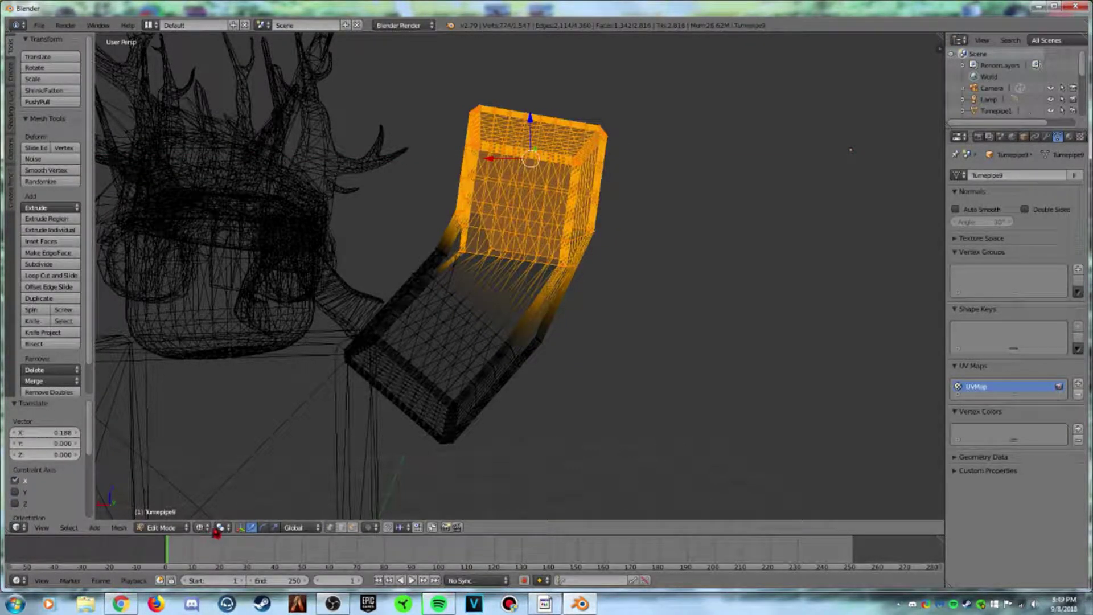
{"action": "left_click", "coordinate": [206, 527]}
{"action": "left_click", "coordinate": [217, 463]}
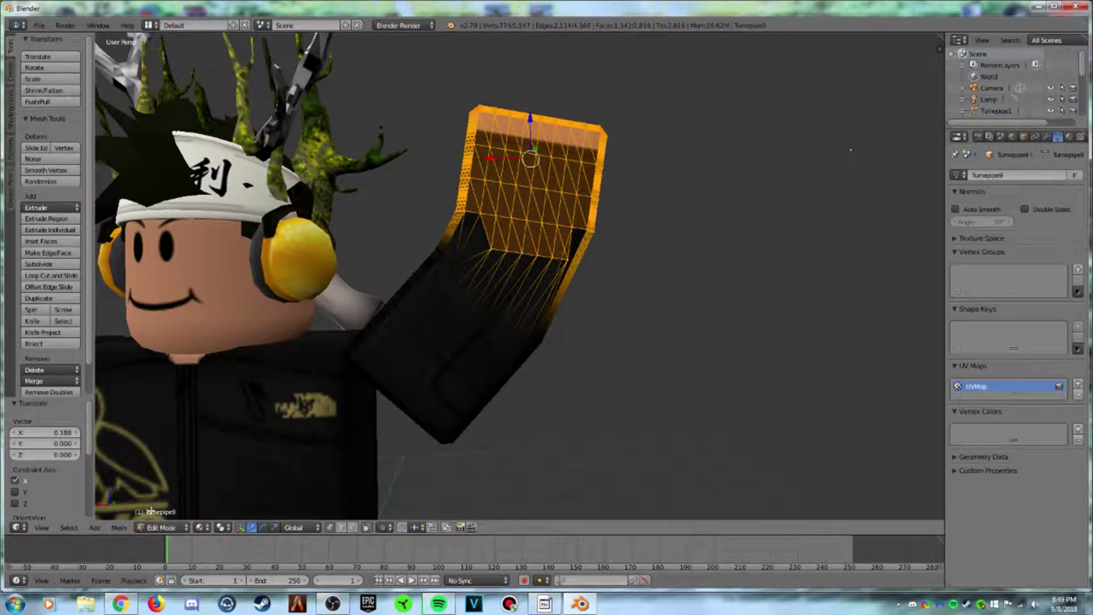
Step: Try dissolving the selected forearm vertices, and undo both the dissolve and the bend back to the straight arm
{"action": "key", "text": "ctrl+x"}
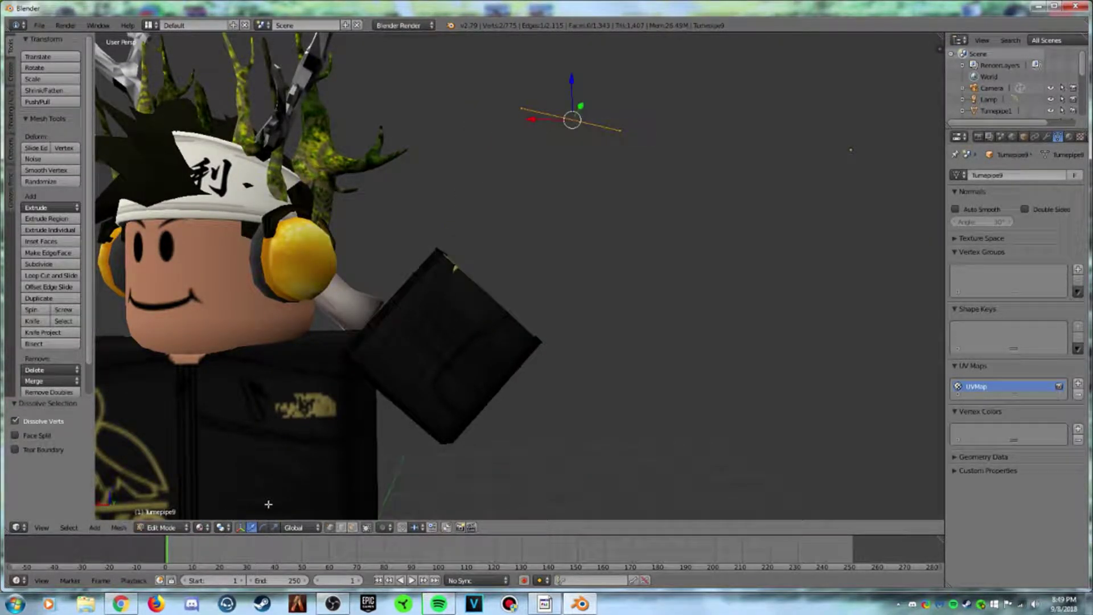
{"action": "key", "text": "ctrl+z"}
{"action": "key", "text": "ctrl+shift+z"}
{"action": "key", "text": "ctrl+z"}
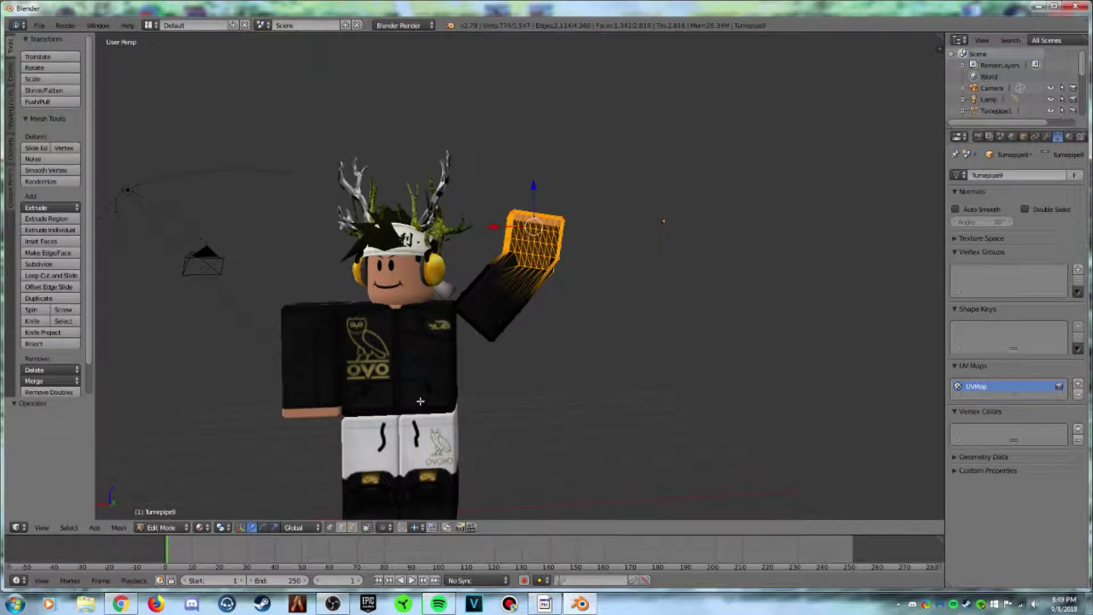
{"action": "key", "text": "ctrl+z"}
{"action": "scroll", "coordinate": [466, 351], "scroll_direction": "up", "scroll_amount": 5}
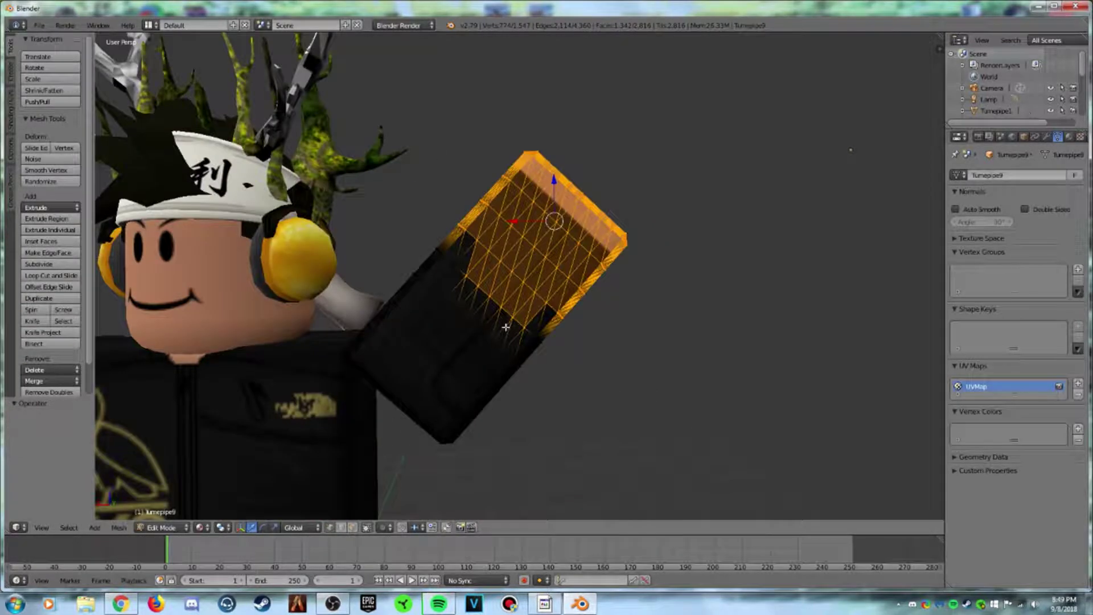
Step: Lasso-select the hand half of the straight raised arm in wireframe display, retrying until the boundary runs evenly across the elbow
{"action": "left_click", "coordinate": [200, 527]}
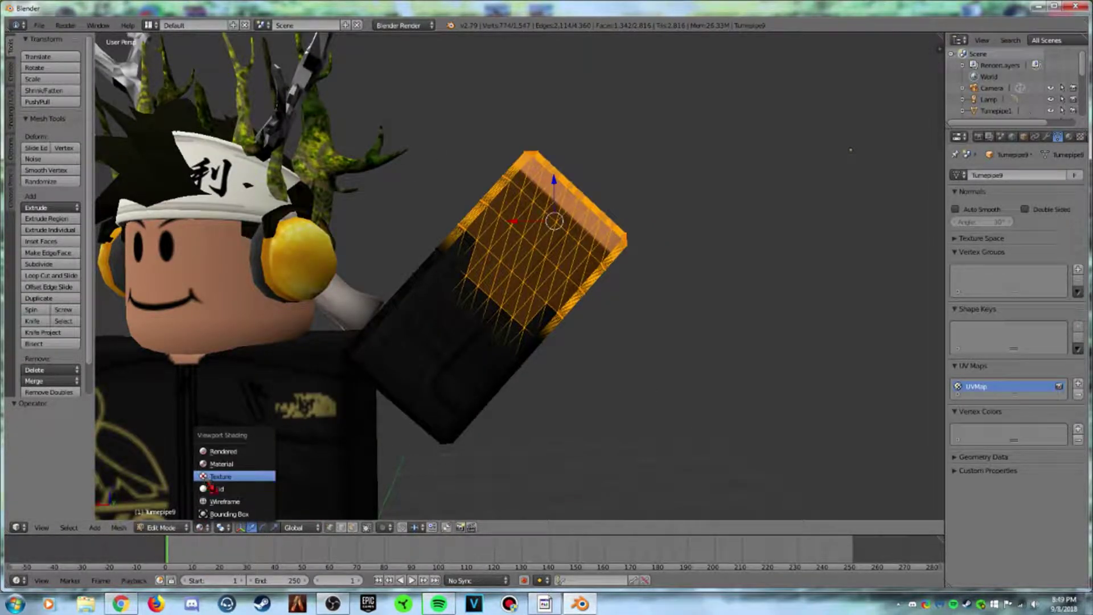
{"action": "left_click", "coordinate": [217, 503]}
{"action": "right_click", "coordinate": [536, 314]}
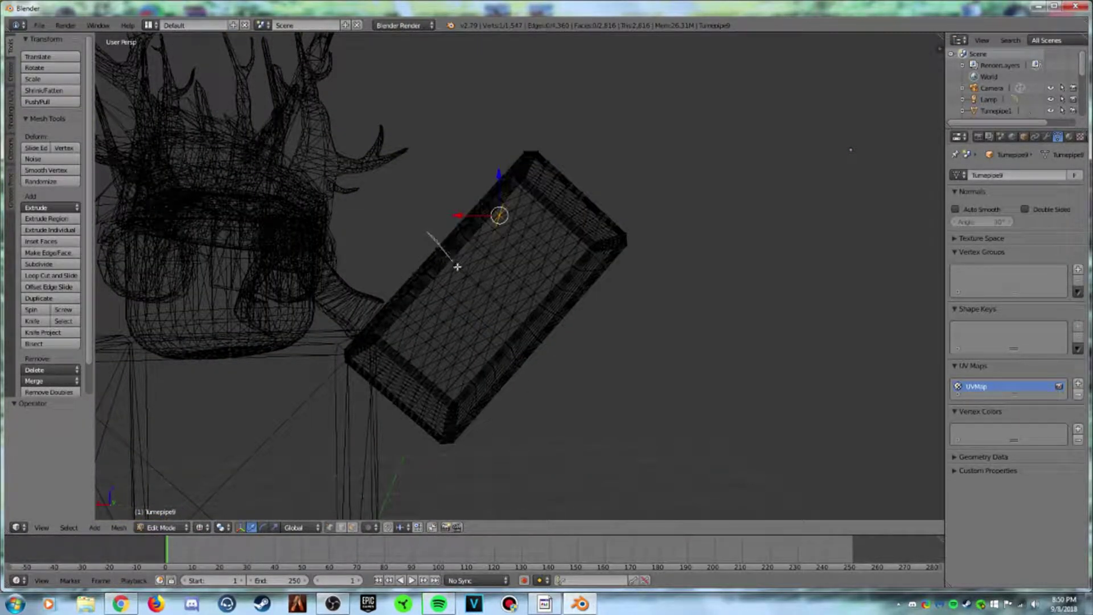
{"action": "mouse_move", "coordinate": [508, 313]}
{"action": "left_mouse_down", "text": "ctrl"}
{"action": "mouse_move", "coordinate": [672, 349]}
{"action": "mouse_move", "coordinate": [501, 66]}
{"action": "mouse_move", "coordinate": [482, 178]}
{"action": "left_mouse_up", "text": "ctrl"}
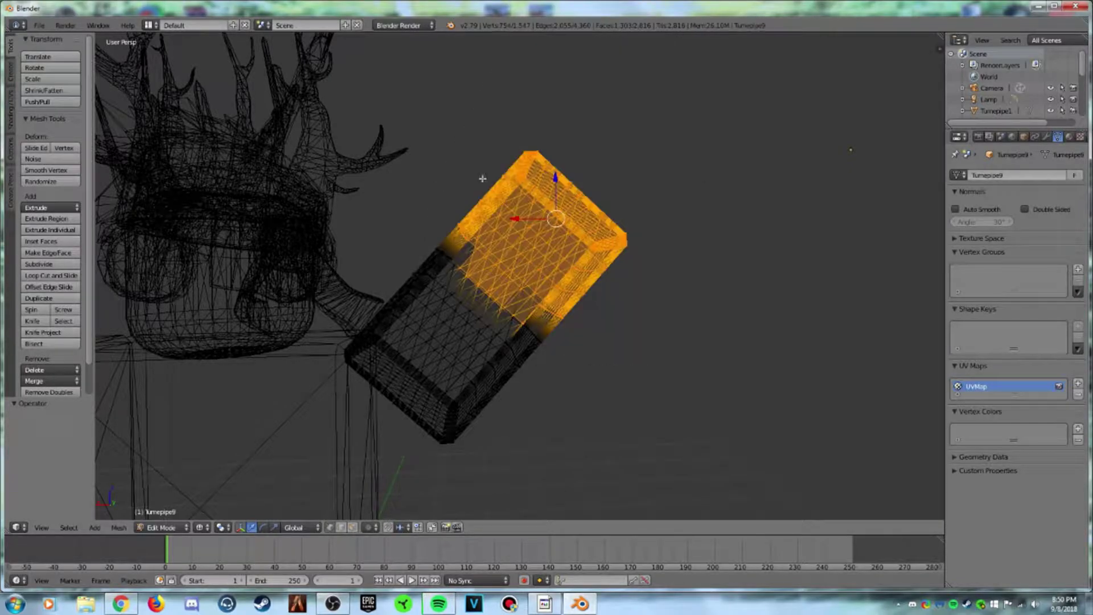
{"action": "key", "text": "ctrl+z"}
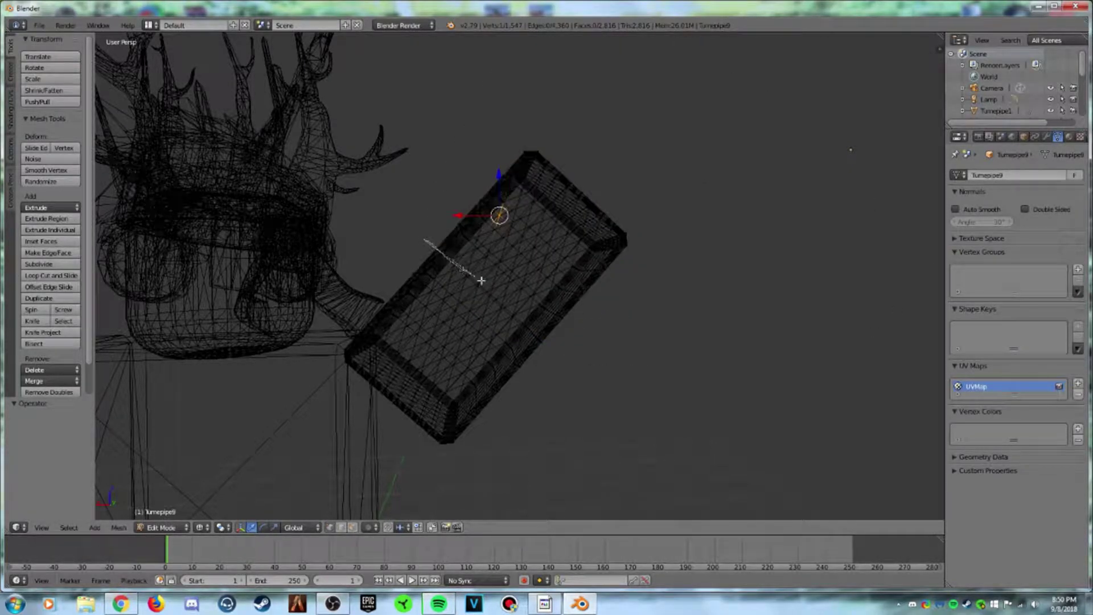
{"action": "left_click_drag", "start_coordinate": [569, 340], "coordinate": [430, 70], "text": "ctrl"}
{"action": "key", "text": "ctrl+z"}
{"action": "mouse_move", "coordinate": [498, 297]}
{"action": "left_mouse_down", "text": "ctrl"}
{"action": "mouse_move", "coordinate": [568, 357]}
{"action": "mouse_move", "coordinate": [476, 74]}
{"action": "mouse_move", "coordinate": [462, 137]}
{"action": "left_mouse_up", "text": "ctrl"}
{"action": "key", "text": "ctrl+z"}
{"action": "mouse_move", "coordinate": [532, 327]}
{"action": "left_mouse_down", "text": "ctrl"}
{"action": "mouse_move", "coordinate": [435, 214]}
{"action": "mouse_move", "coordinate": [464, 196]}
{"action": "left_mouse_up", "text": "ctrl"}
{"action": "key", "text": "ctrl+z"}
{"action": "mouse_move", "coordinate": [404, 215]}
{"action": "left_mouse_down", "text": "ctrl"}
{"action": "mouse_move", "coordinate": [623, 368]}
{"action": "mouse_move", "coordinate": [431, 113]}
{"action": "left_mouse_up", "text": "ctrl"}
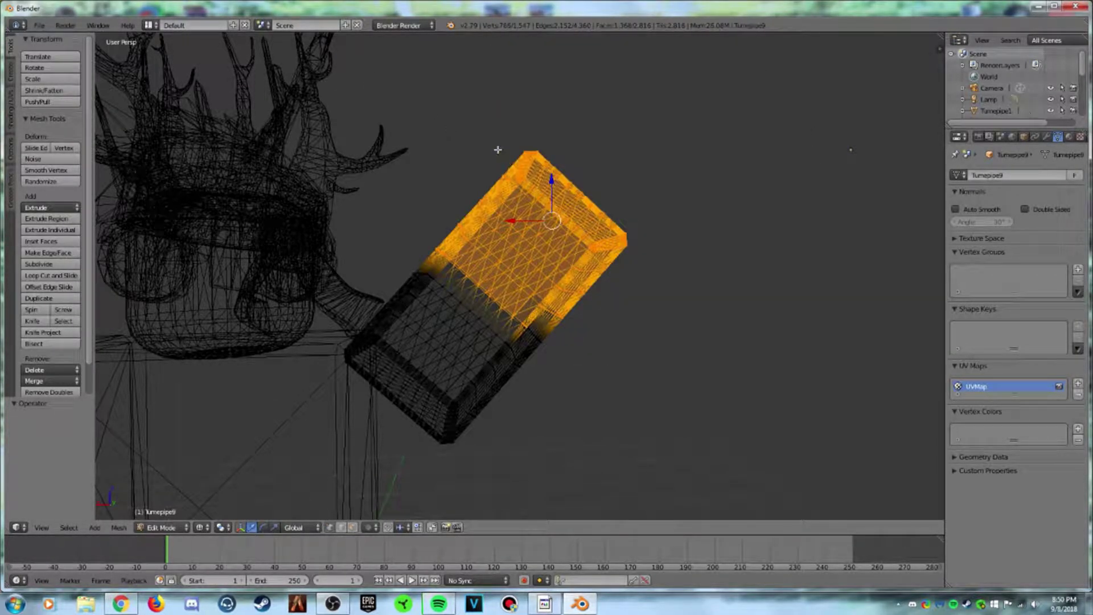
{"action": "key", "text": "ctrl+z"}
{"action": "mouse_move", "coordinate": [492, 140]}
{"action": "left_mouse_down", "text": "ctrl"}
{"action": "mouse_move", "coordinate": [589, 343]}
{"action": "mouse_move", "coordinate": [541, 92]}
{"action": "left_mouse_up", "text": "ctrl"}
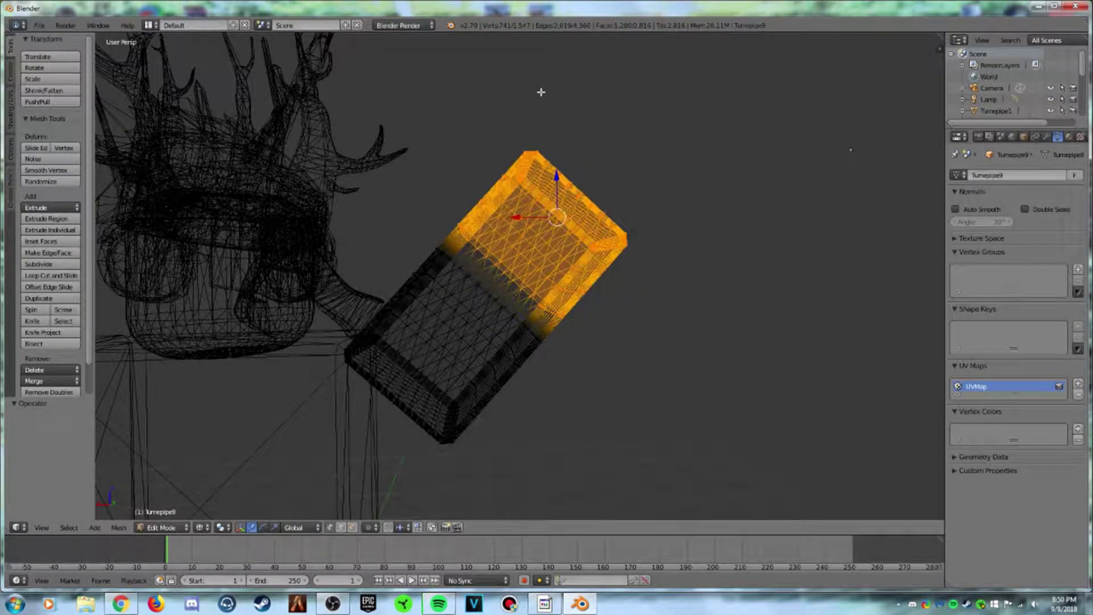
Step: Rotate the selected forearm 44.8° around Y and move it along Z and X over the elbow, finishing with 0.046 along X
{"action": "left_click", "coordinate": [263, 528]}
{"action": "left_click_drag", "start_coordinate": [523, 194], "coordinate": [508, 233]}
{"action": "left_click", "coordinate": [252, 528]}
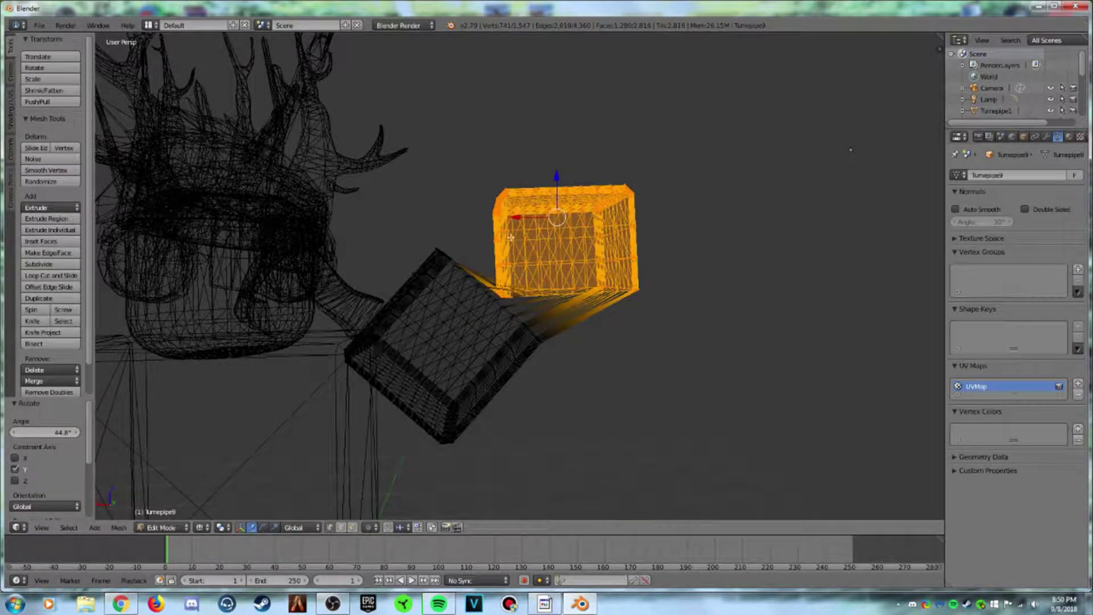
{"action": "left_click_drag", "start_coordinate": [557, 171], "coordinate": [489, 138]}
{"action": "left_click_drag", "start_coordinate": [529, 94], "coordinate": [527, 110]}
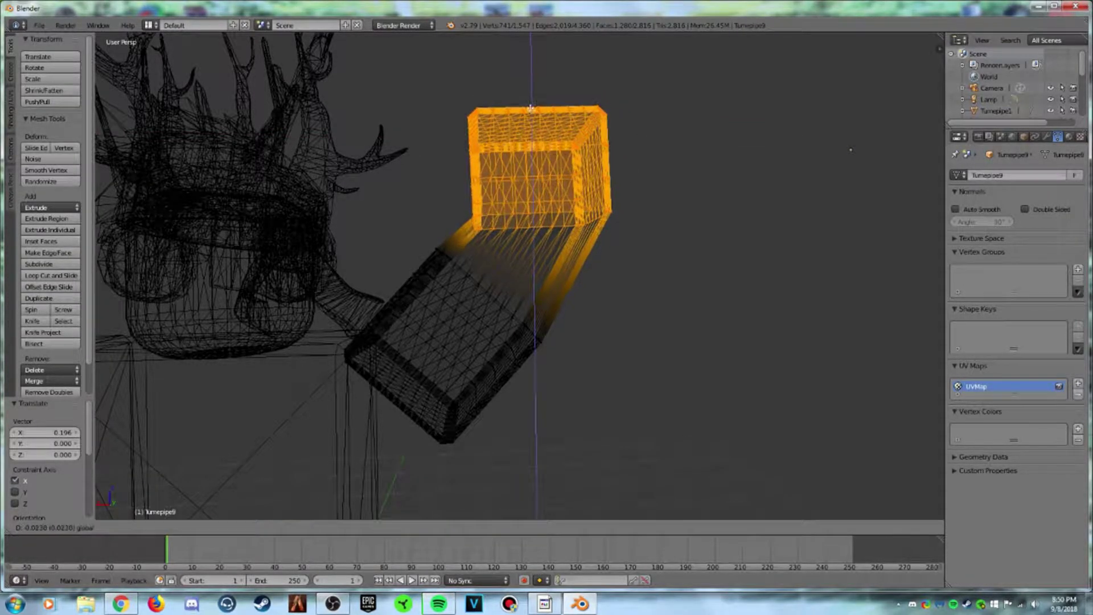
{"action": "left_click_drag", "start_coordinate": [496, 151], "coordinate": [480, 152]}
{"action": "left_click_drag", "start_coordinate": [516, 109], "coordinate": [514, 113]}
{"action": "left_click_drag", "start_coordinate": [476, 159], "coordinate": [469, 160]}
Step: Leave Edit Mode, restore the textured display, and check the newly bent raised arm on the whole character
{"action": "left_click", "coordinate": [161, 527]}
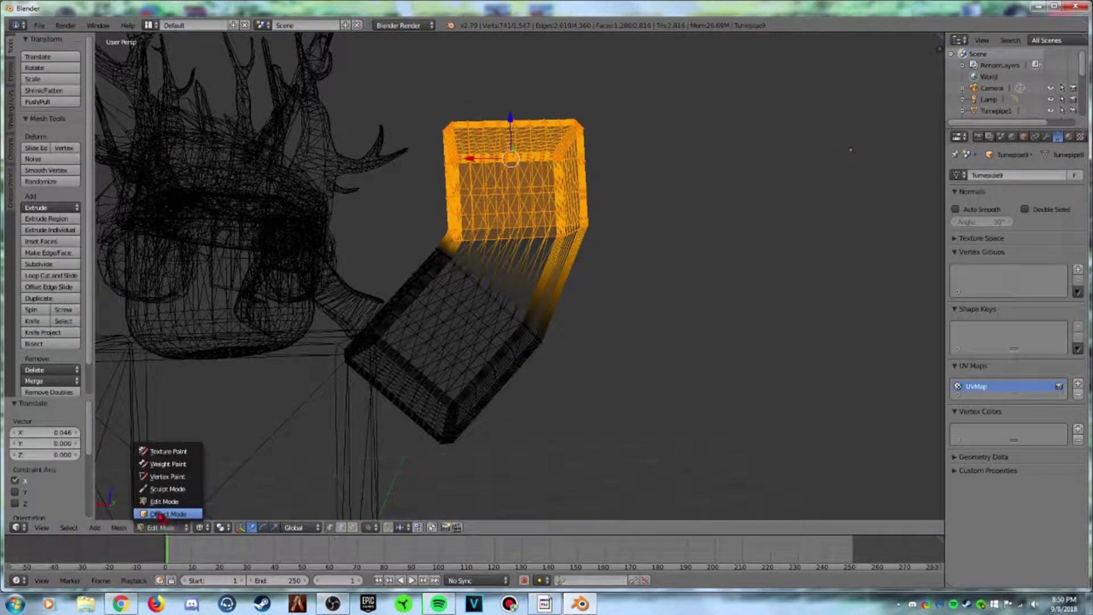
{"action": "left_click", "coordinate": [163, 514]}
{"action": "left_click", "coordinate": [212, 527]}
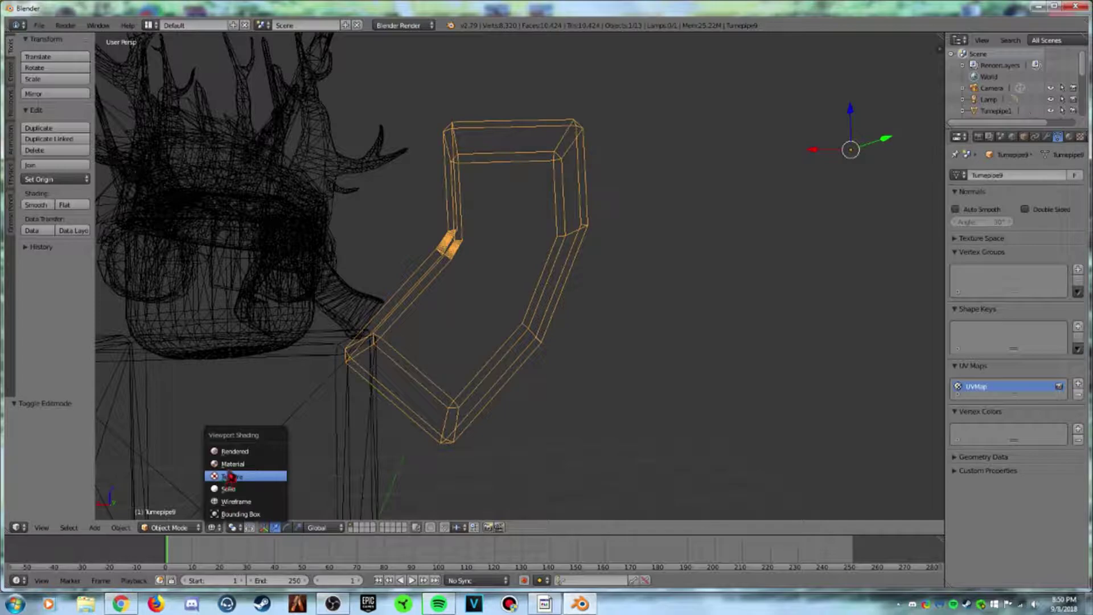
{"action": "left_click", "coordinate": [228, 473]}
{"action": "scroll", "coordinate": [753, 300], "scroll_direction": "down", "scroll_amount": 5}
{"action": "scroll", "coordinate": [722, 310], "scroll_direction": "up", "scroll_amount": 5}
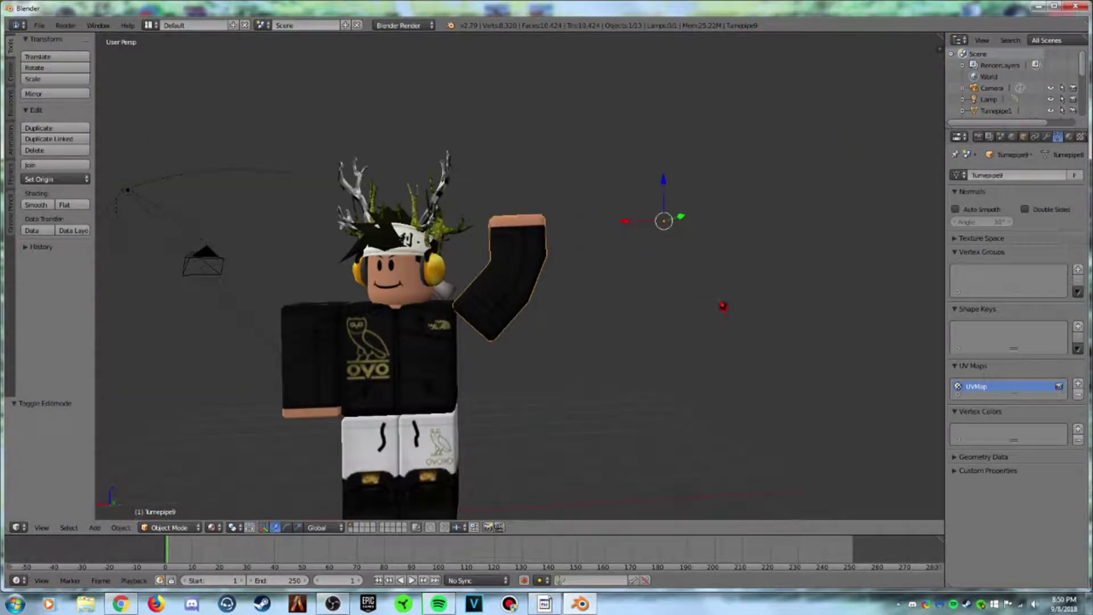
Step: Select the lowered arm, tilt it outward from the torso, and fit it back at the shoulder, finishing with -0.096 along Z
{"action": "key", "text": "shift+f"}
{"action": "key", "text": "w"}
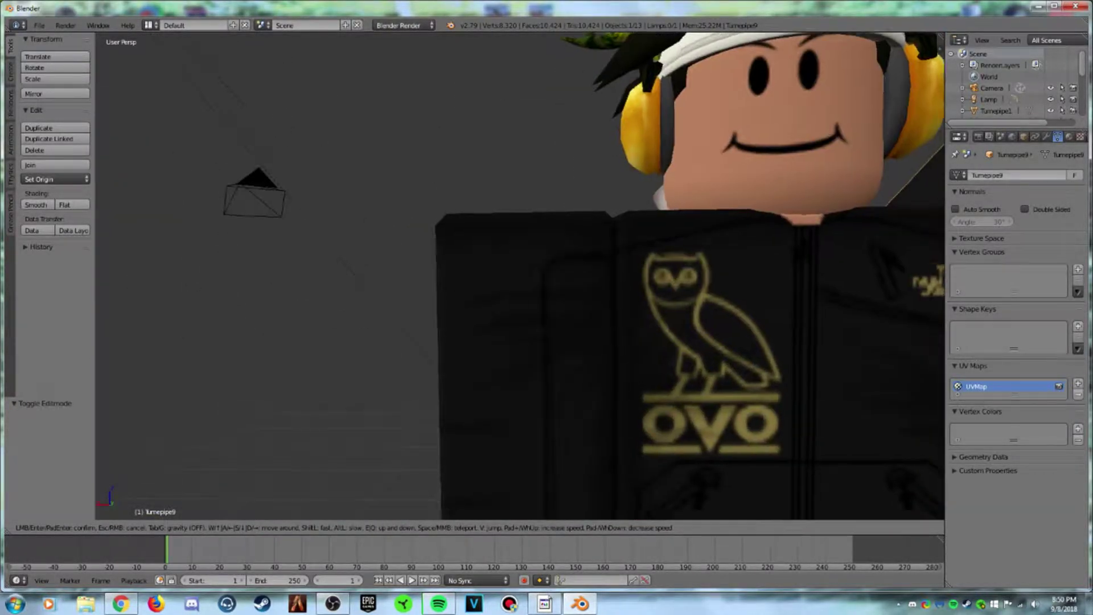
{"action": "left_click", "coordinate": [525, 281]}
{"action": "right_click", "coordinate": [525, 281]}
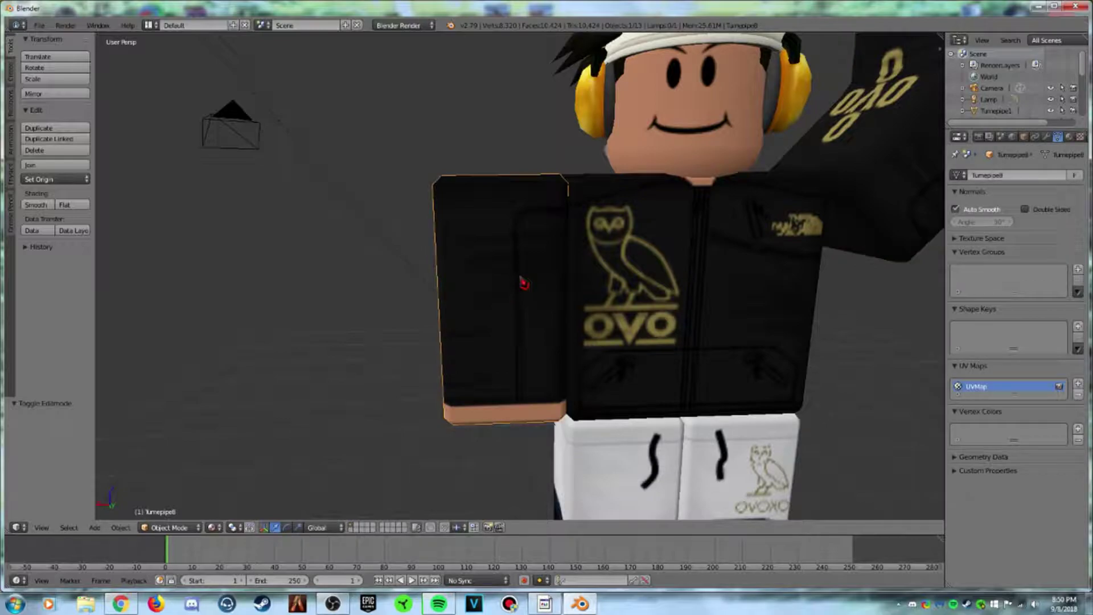
{"action": "scroll", "coordinate": [520, 276], "scroll_direction": "down", "scroll_amount": 6}
{"action": "mouse_move", "coordinate": [519, 331]}
{"action": "left_mouse_down"}
{"action": "mouse_move", "coordinate": [530, 326]}
{"action": "mouse_move", "coordinate": [482, 362]}
{"action": "mouse_move", "coordinate": [492, 366]}
{"action": "mouse_move", "coordinate": [533, 324]}
{"action": "left_mouse_up"}
{"action": "left_click", "coordinate": [275, 527]}
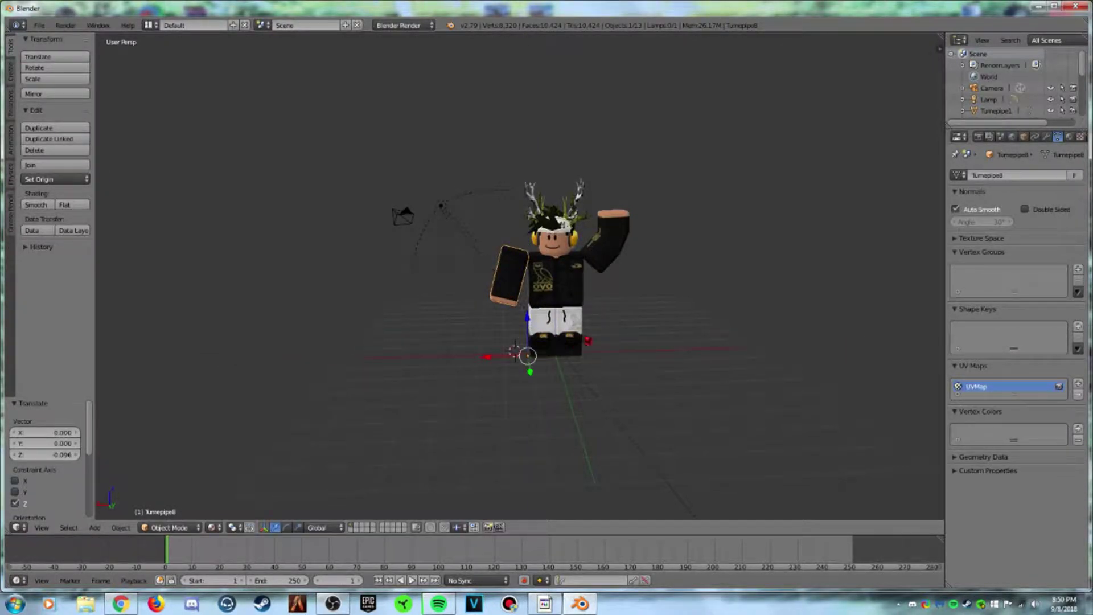
Step: Enter Edit Mode on the tilted lowered arm and subdivide its whole mesh three times
{"action": "scroll", "coordinate": [588, 340], "scroll_direction": "up", "scroll_amount": 5}
{"action": "key", "text": "shift+f"}
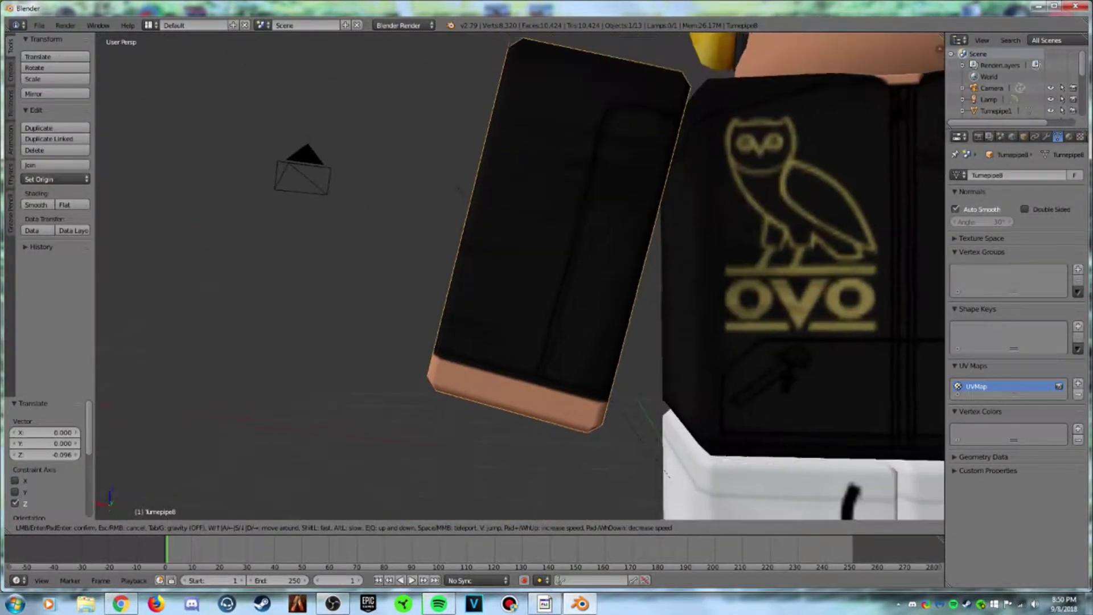
{"action": "key", "text": "Return"}
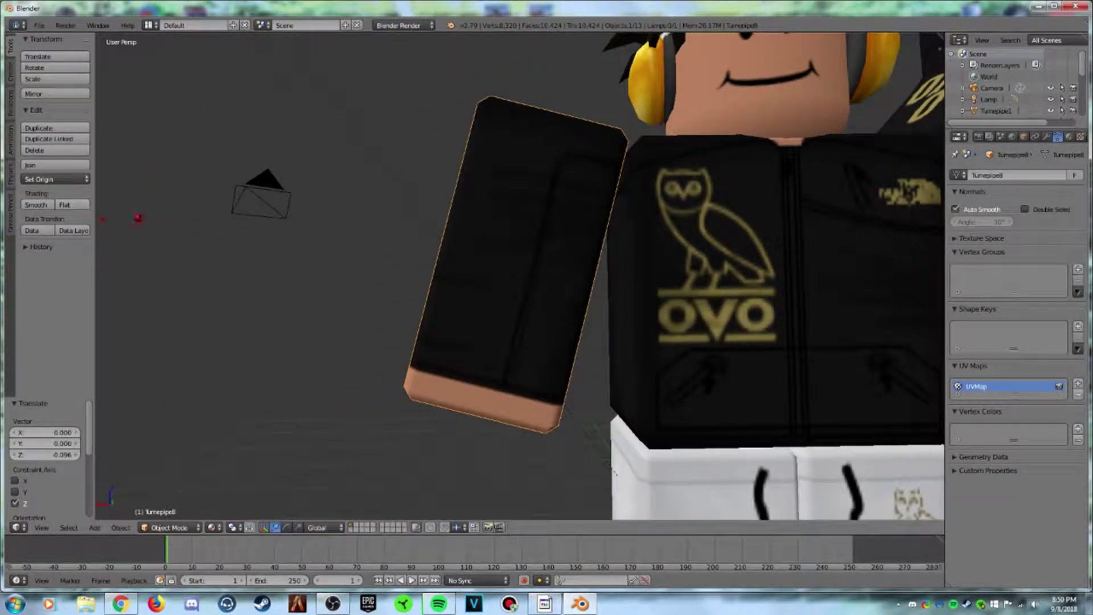
{"action": "left_click", "coordinate": [171, 527]}
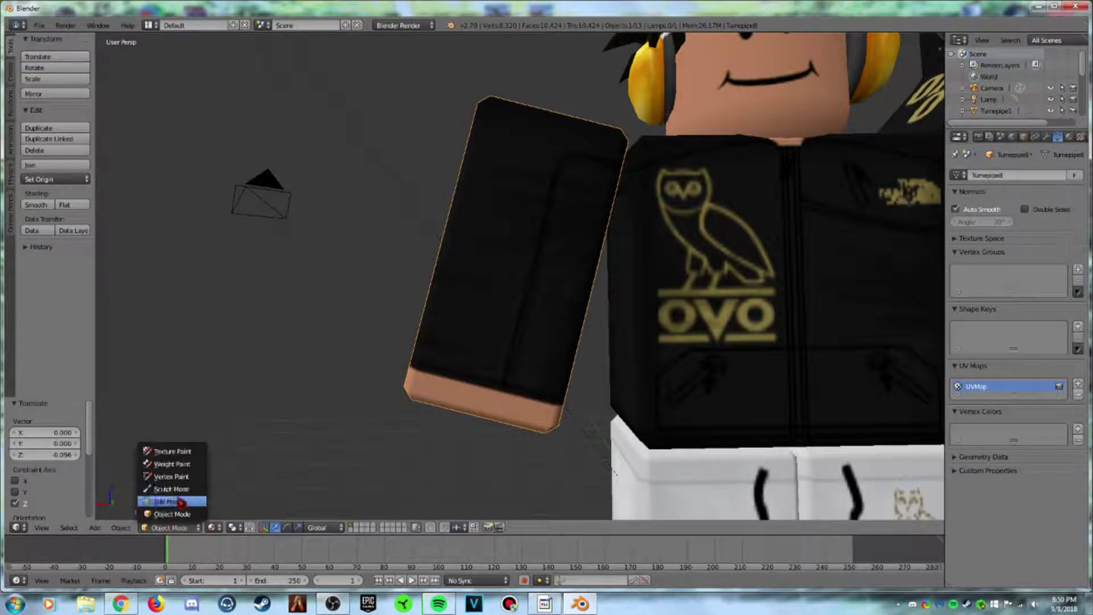
{"action": "left_click", "coordinate": [171, 496]}
{"action": "left_click", "coordinate": [38, 263]}
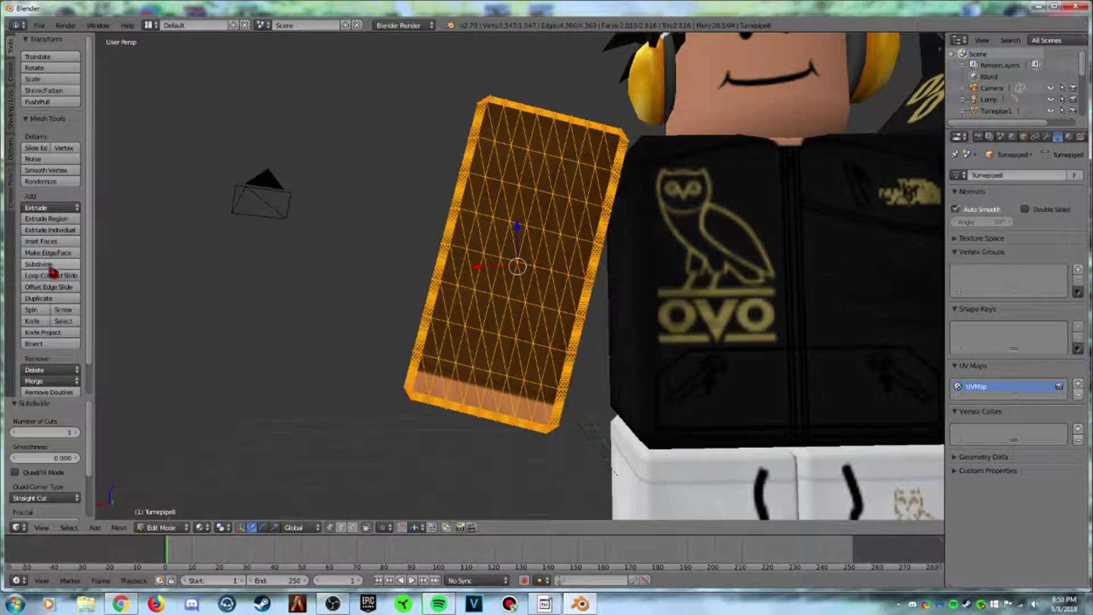
Step: Remove doubles from the lowered arm's mesh, turn off its Auto Smooth, and reduce the selection to a single vertex
{"action": "left_click", "coordinate": [45, 392]}
{"action": "left_click", "coordinate": [956, 209]}
{"action": "right_click", "coordinate": [533, 343]}
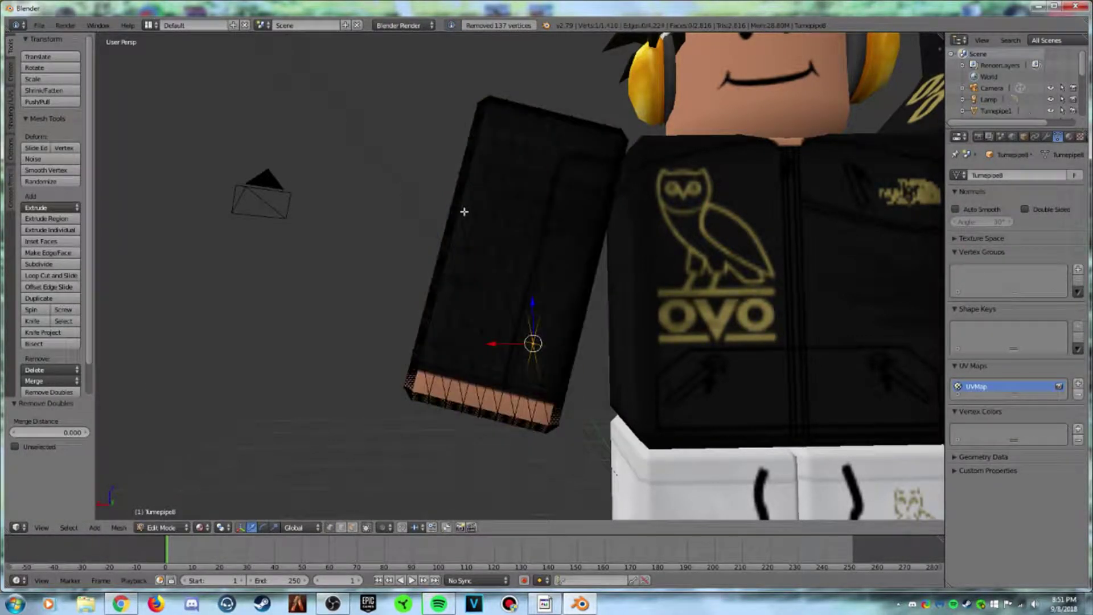
Step: Lasso-select the hand half of the lowered arm in wireframe display, retrying until the boundary crosses the elbow evenly
{"action": "key", "text": "z"}
{"action": "mouse_move", "coordinate": [420, 237]}
{"action": "left_mouse_down", "text": "ctrl"}
{"action": "mouse_move", "coordinate": [560, 275]}
{"action": "mouse_move", "coordinate": [609, 433]}
{"action": "mouse_move", "coordinate": [297, 372]}
{"action": "left_mouse_up", "text": "ctrl"}
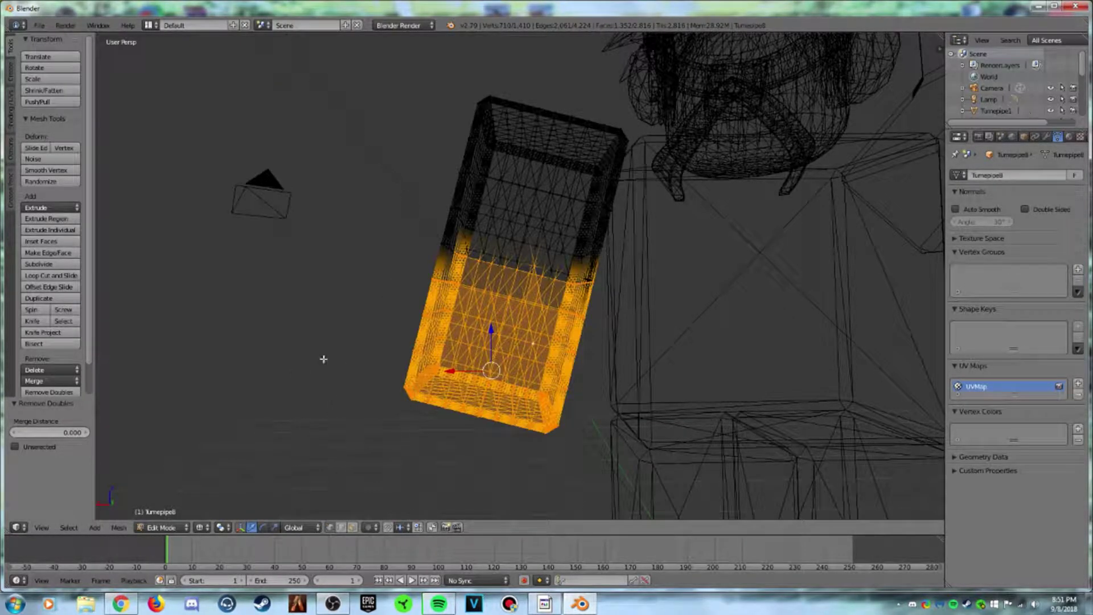
{"action": "key", "text": "a"}
{"action": "mouse_move", "coordinate": [403, 223]}
{"action": "left_mouse_down", "text": "ctrl"}
{"action": "mouse_move", "coordinate": [508, 261]}
{"action": "mouse_move", "coordinate": [376, 535]}
{"action": "left_mouse_up", "text": "ctrl"}
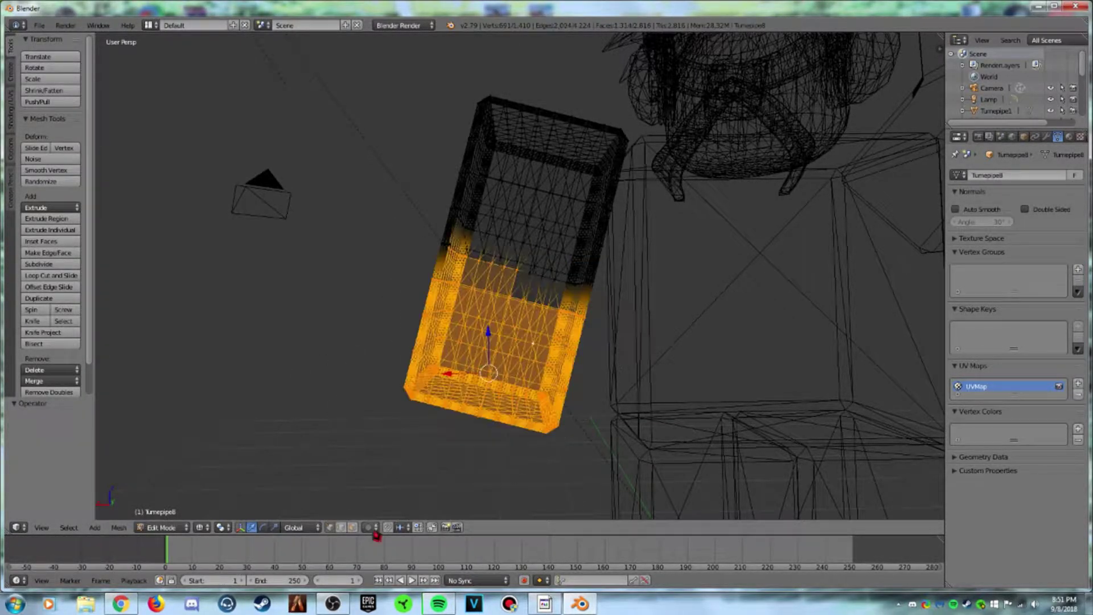
{"action": "key", "text": "a"}
{"action": "mouse_move", "coordinate": [398, 233]}
{"action": "left_mouse_down", "text": "ctrl"}
{"action": "mouse_move", "coordinate": [708, 334]}
{"action": "mouse_move", "coordinate": [388, 490]}
{"action": "left_mouse_up", "text": "ctrl"}
{"action": "key", "text": "Home"}
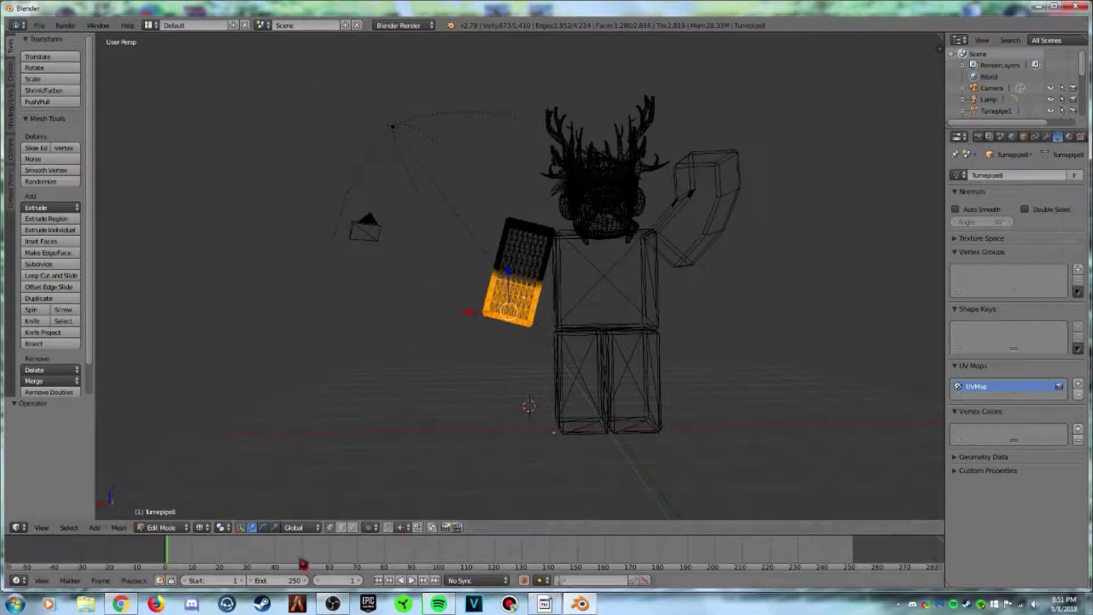
Step: Rotate the lowered arm's hand half 35.2° about Y and fit it back at the elbow, finishing with 0.105 along Z
{"action": "left_click", "coordinate": [263, 528]}
{"action": "left_click_drag", "start_coordinate": [465, 313], "coordinate": [487, 342]}
{"action": "key", "text": "ctrl+z"}
{"action": "left_click", "coordinate": [251, 527]}
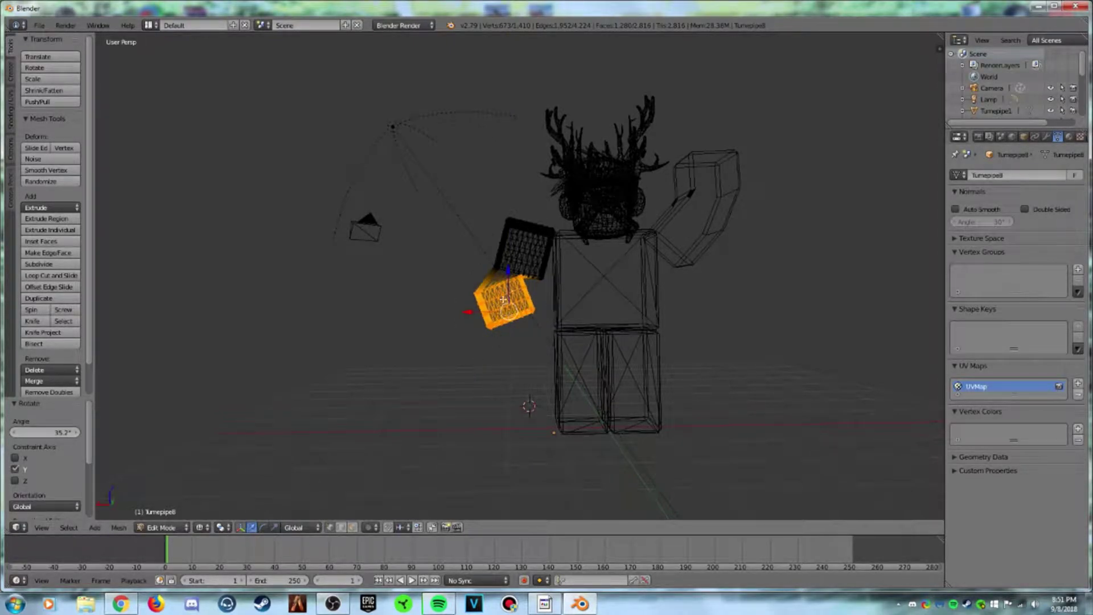
{"action": "left_click_drag", "start_coordinate": [508, 276], "coordinate": [488, 336]}
{"action": "left_click_drag", "start_coordinate": [526, 280], "coordinate": [527, 269]}
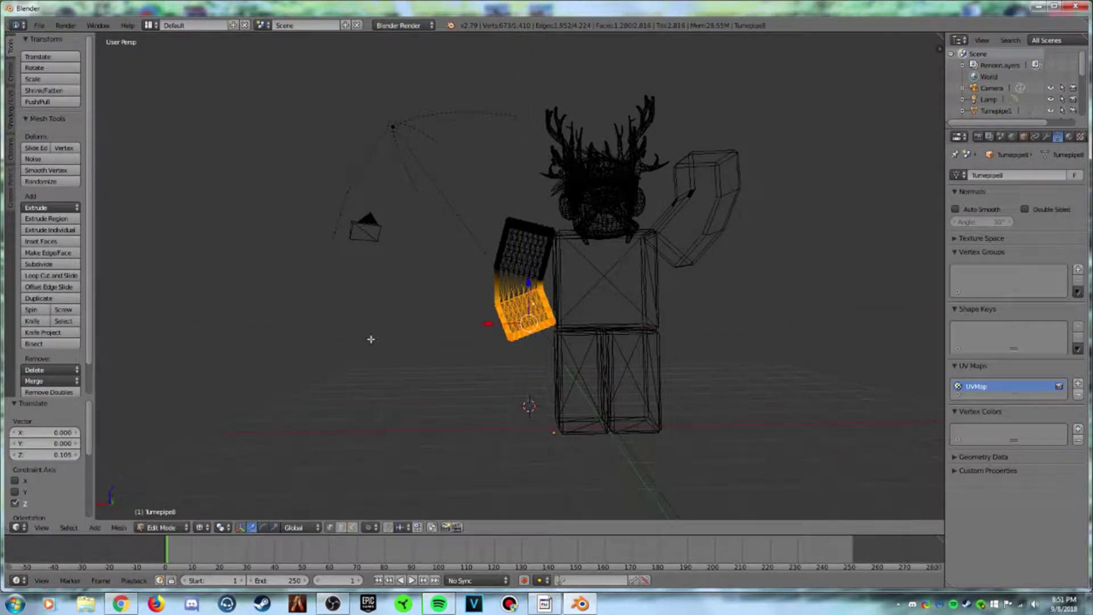
Step: Return to textured display and Object Mode, and shift the lowered arm -0.069 along X toward the torso
{"action": "left_click", "coordinate": [200, 529]}
{"action": "left_click", "coordinate": [222, 460]}
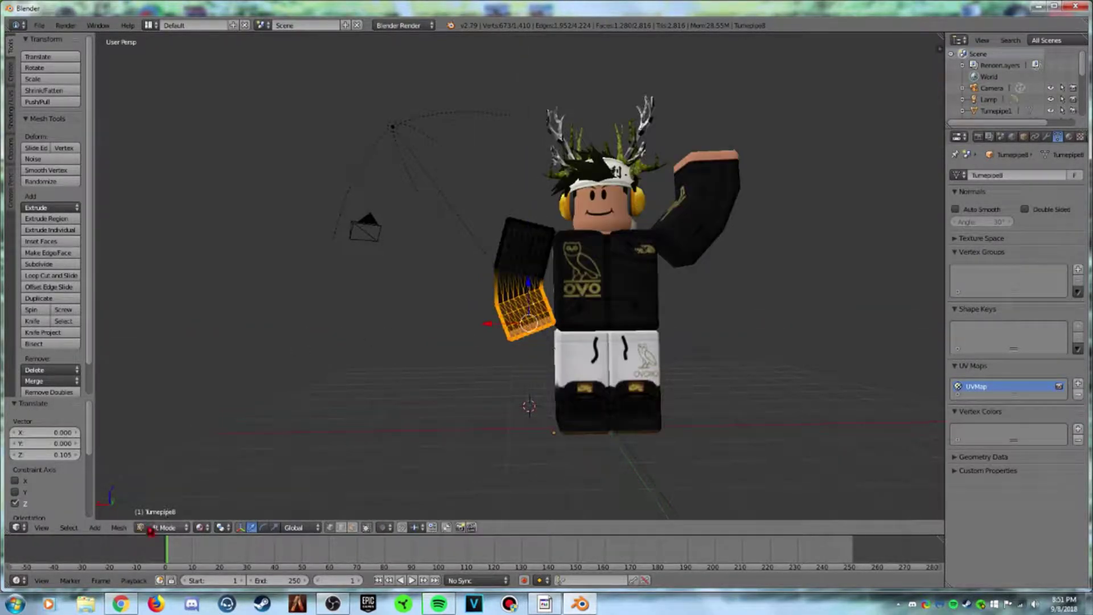
{"action": "left_click", "coordinate": [160, 528]}
{"action": "left_click", "coordinate": [162, 515]}
{"action": "scroll", "coordinate": [649, 362], "scroll_direction": "down", "scroll_amount": 4}
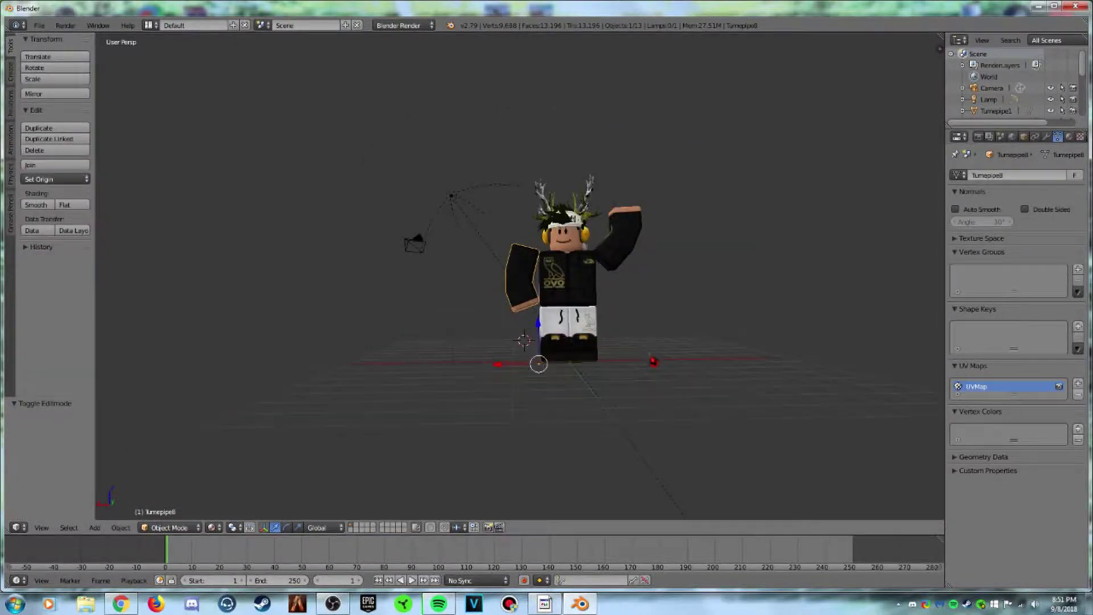
{"action": "scroll", "coordinate": [649, 360], "scroll_direction": "up", "scroll_amount": 4}
{"action": "left_click_drag", "start_coordinate": [505, 442], "coordinate": [521, 439]}
{"action": "scroll", "coordinate": [781, 312], "scroll_direction": "down", "scroll_amount": 4}
{"action": "scroll", "coordinate": [777, 312], "scroll_direction": "up", "scroll_amount": 5}
Step: Select the leg below the lowered arm, tilt it forward about X, and fit it under the torso, finishing with 0.098 along Z
{"action": "right_click", "coordinate": [589, 385]}
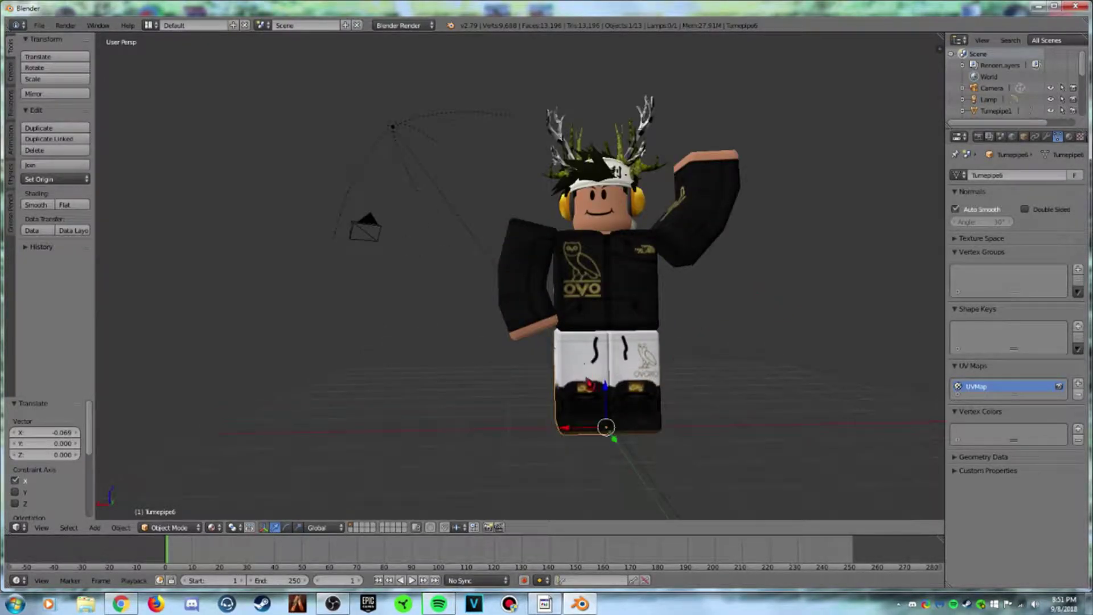
{"action": "key", "text": "shift+f"}
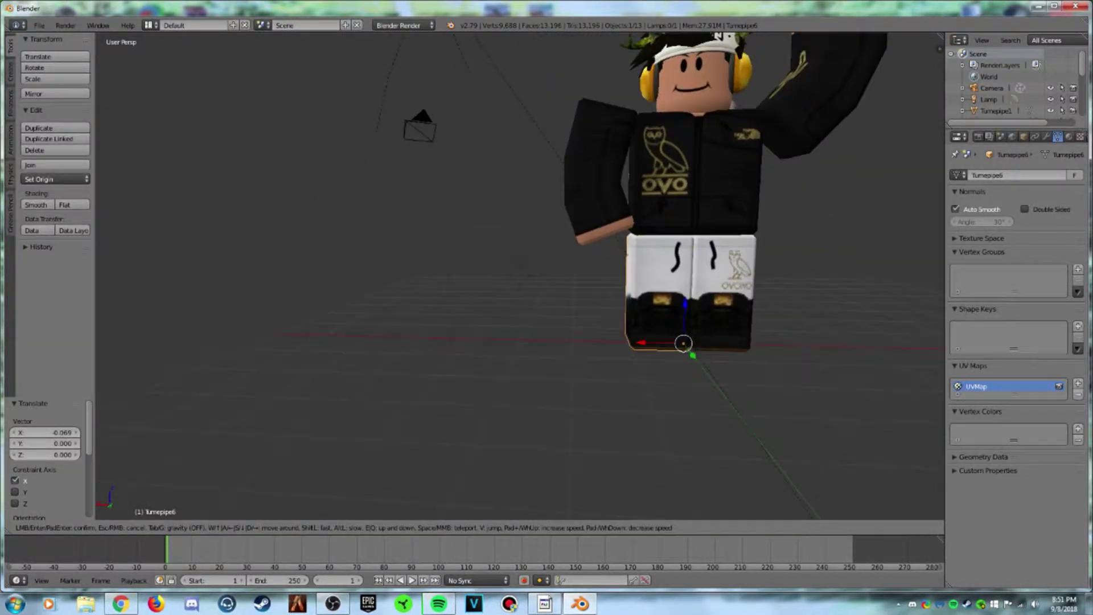
{"action": "key", "text": "w"}
{"action": "key", "text": "w"}
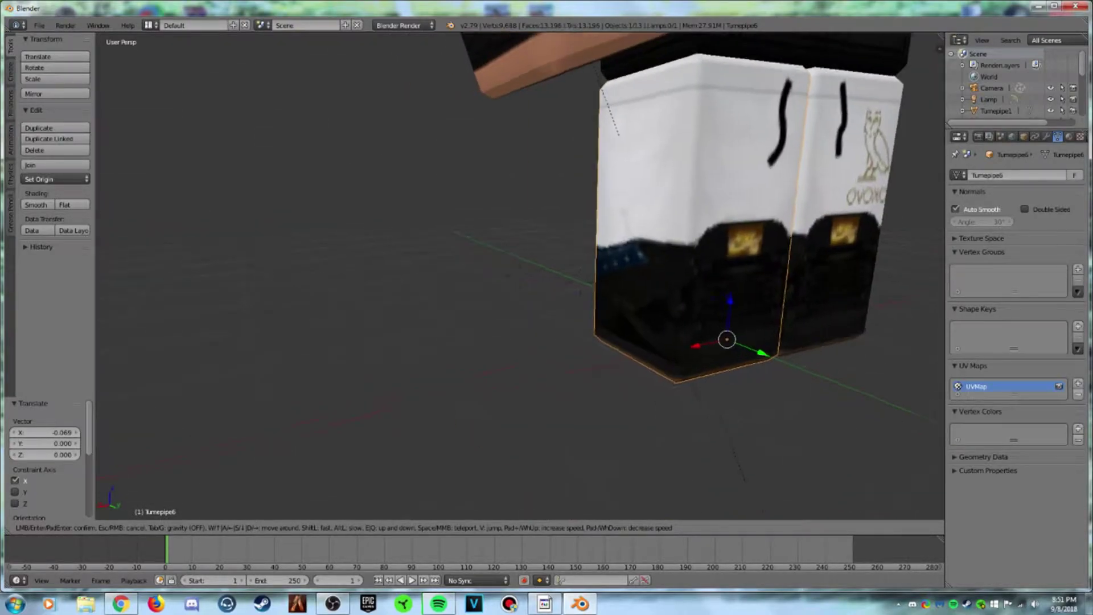
{"action": "key", "text": "s"}
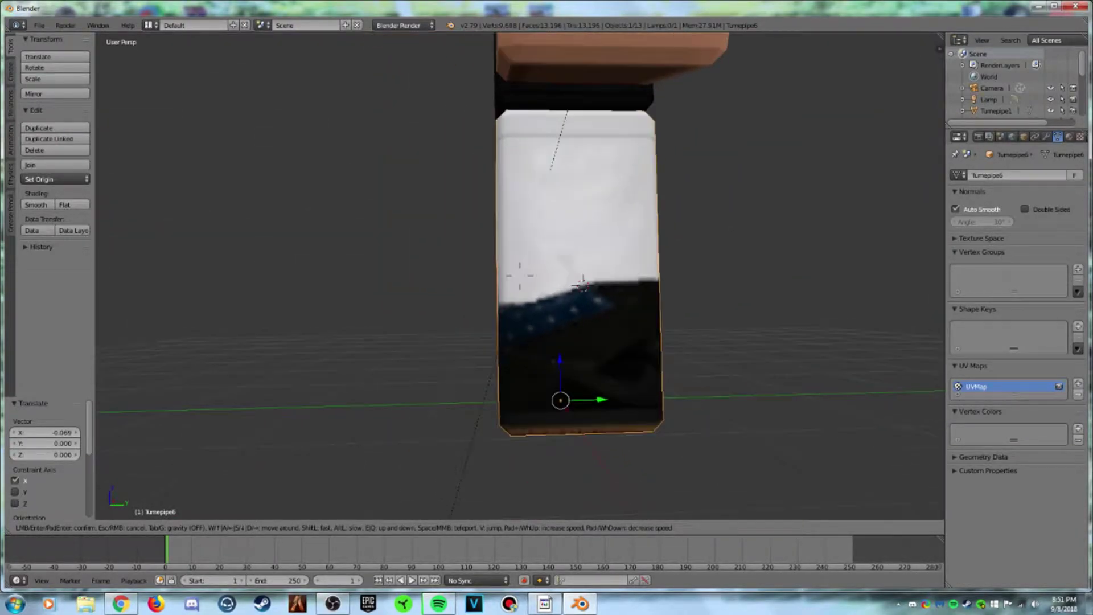
{"action": "key", "text": "Return"}
{"action": "left_click", "coordinate": [286, 527]}
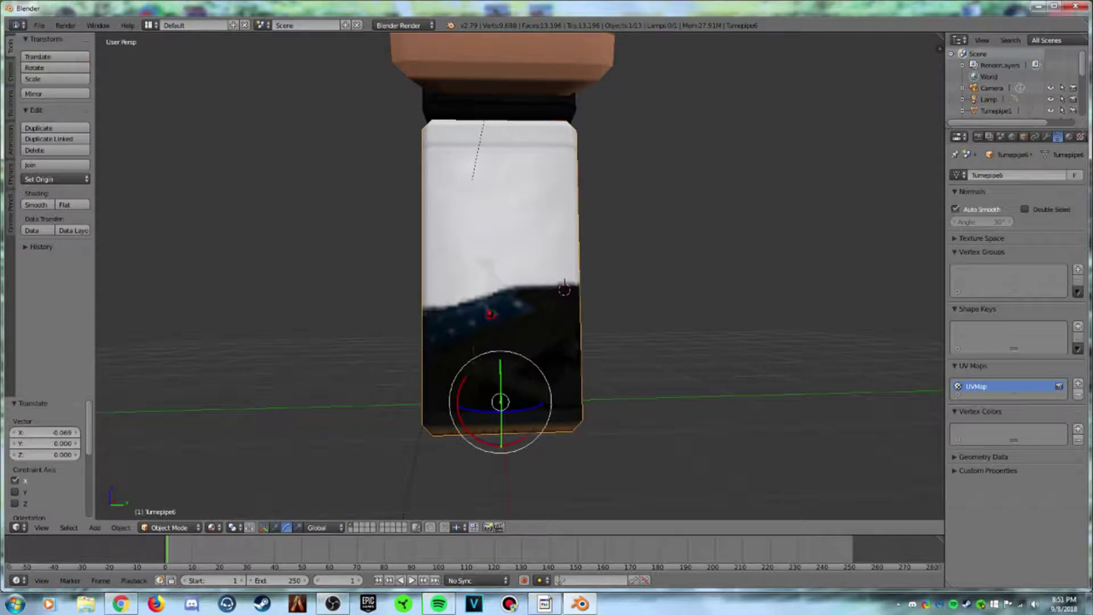
{"action": "left_click_drag", "start_coordinate": [468, 382], "coordinate": [456, 390]}
{"action": "left_click", "coordinate": [276, 528]}
{"action": "left_click_drag", "start_coordinate": [545, 408], "coordinate": [596, 407]}
{"action": "left_click_drag", "start_coordinate": [563, 355], "coordinate": [556, 349]}
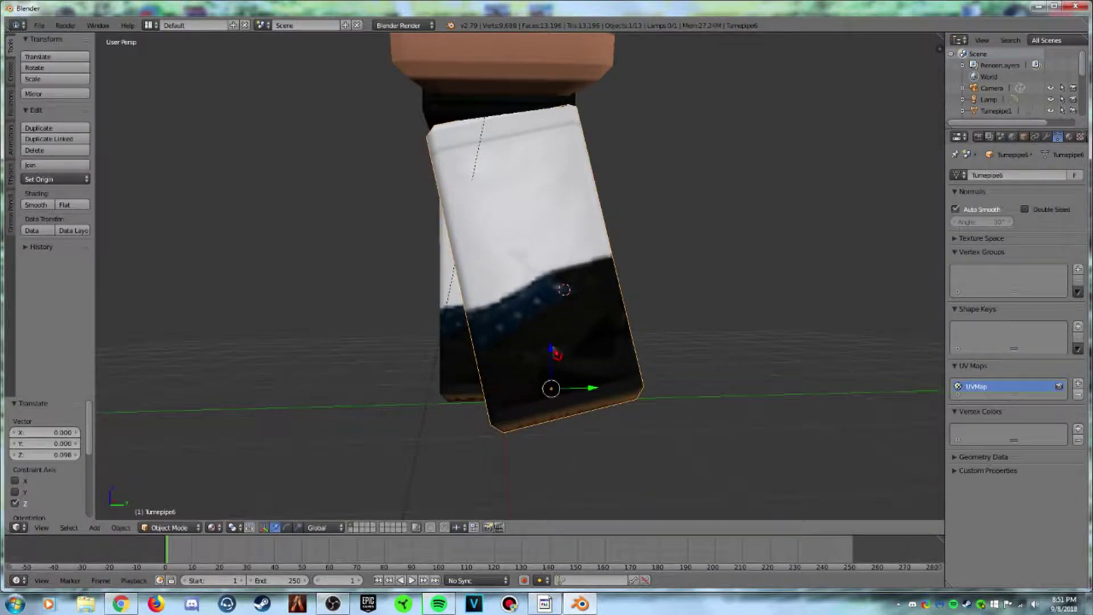
Step: Subdivide the forward leg's whole mesh three times in Edit Mode and turn off its Auto Smooth in Object Mode
{"action": "left_click", "coordinate": [169, 527]}
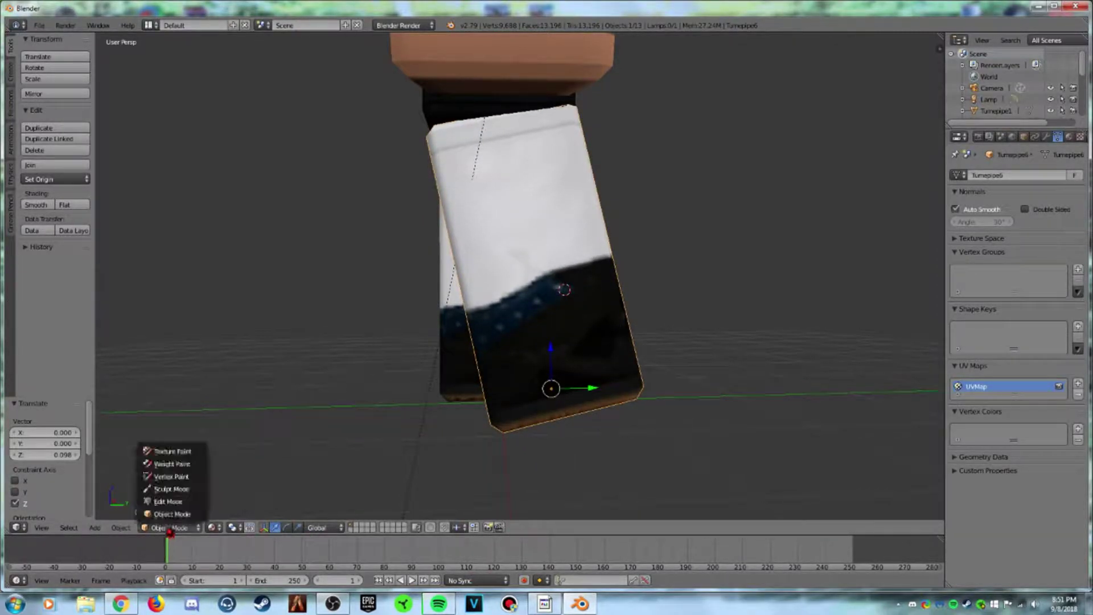
{"action": "left_click", "coordinate": [163, 504]}
{"action": "left_click", "coordinate": [37, 264]}
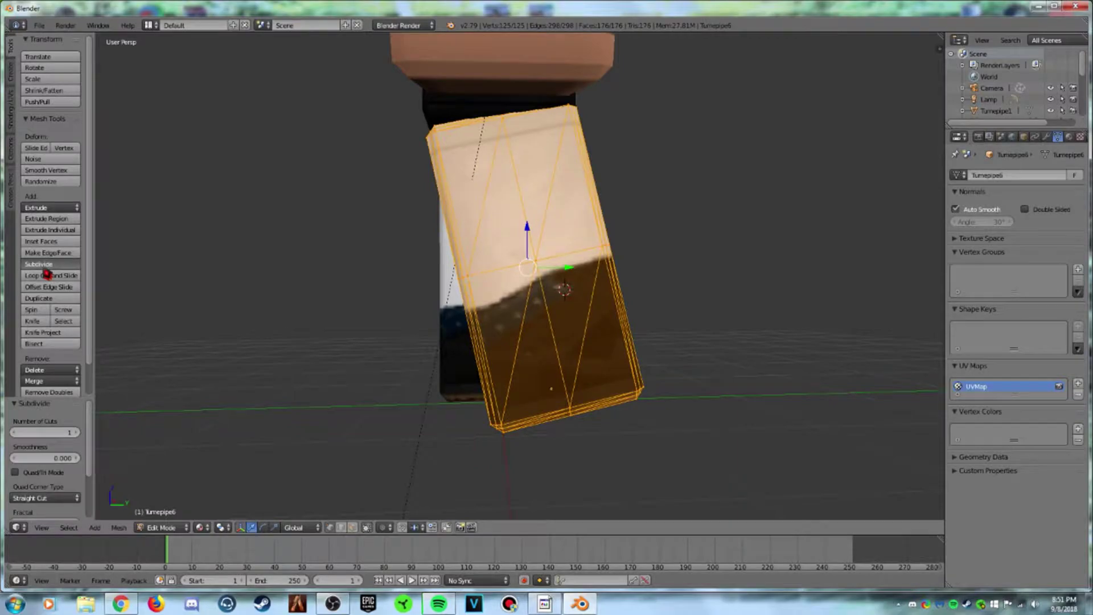
{"action": "double_click", "coordinate": [38, 264]}
{"action": "left_click", "coordinate": [956, 210]}
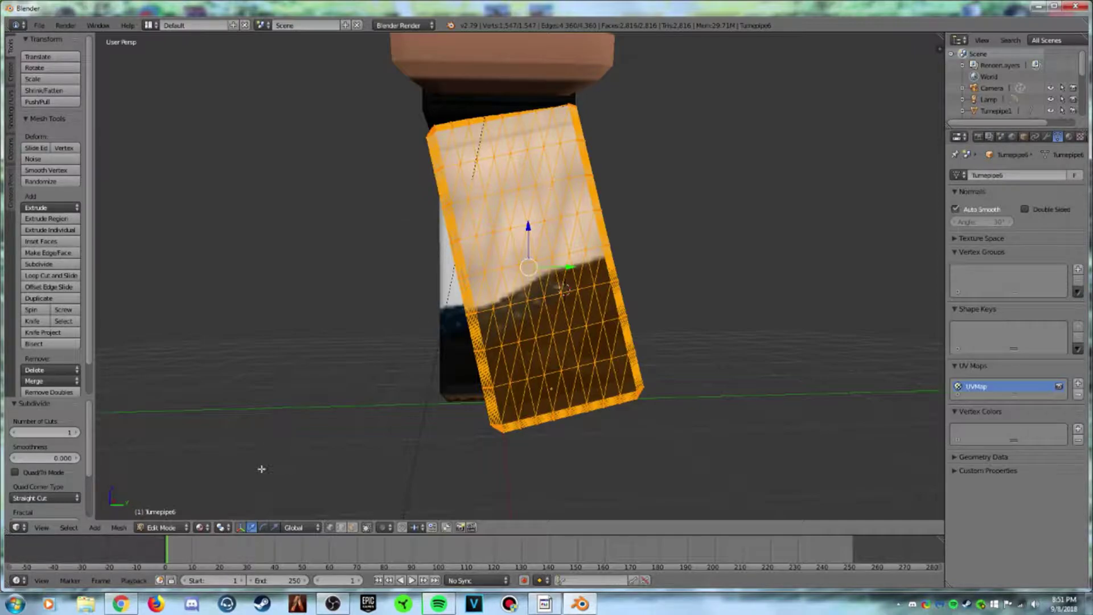
{"action": "left_click", "coordinate": [161, 527]}
{"action": "left_click", "coordinate": [165, 515]}
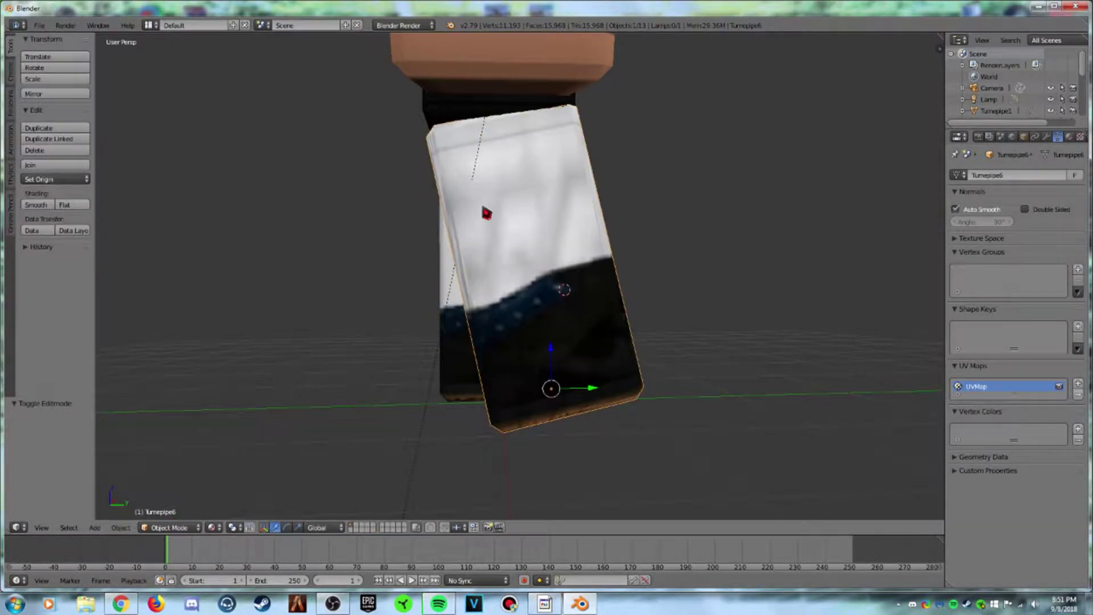
{"action": "left_click", "coordinate": [956, 210]}
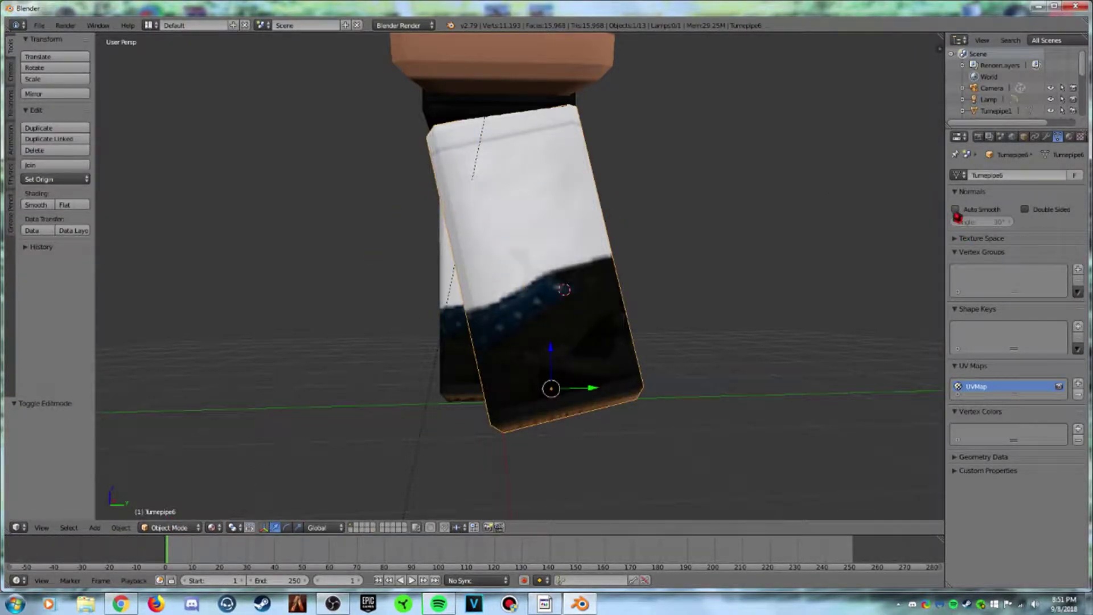
Step: Re-enter Edit Mode on the forward leg and lasso-select its lower half up to the knee in wireframe display
{"action": "left_click", "coordinate": [181, 528]}
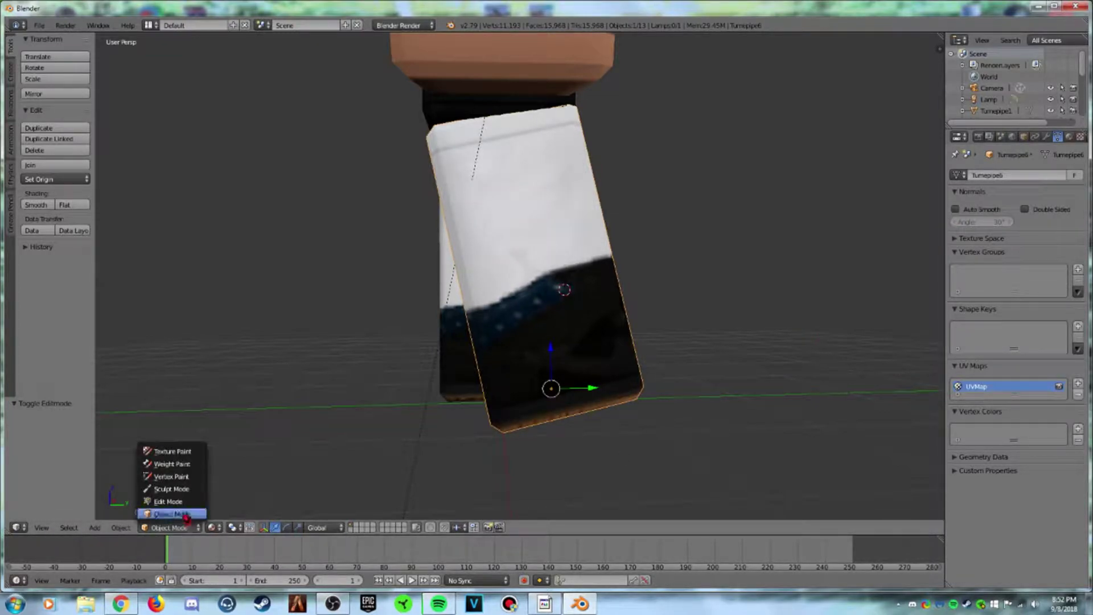
{"action": "left_click", "coordinate": [179, 501]}
{"action": "right_click", "coordinate": [557, 347]}
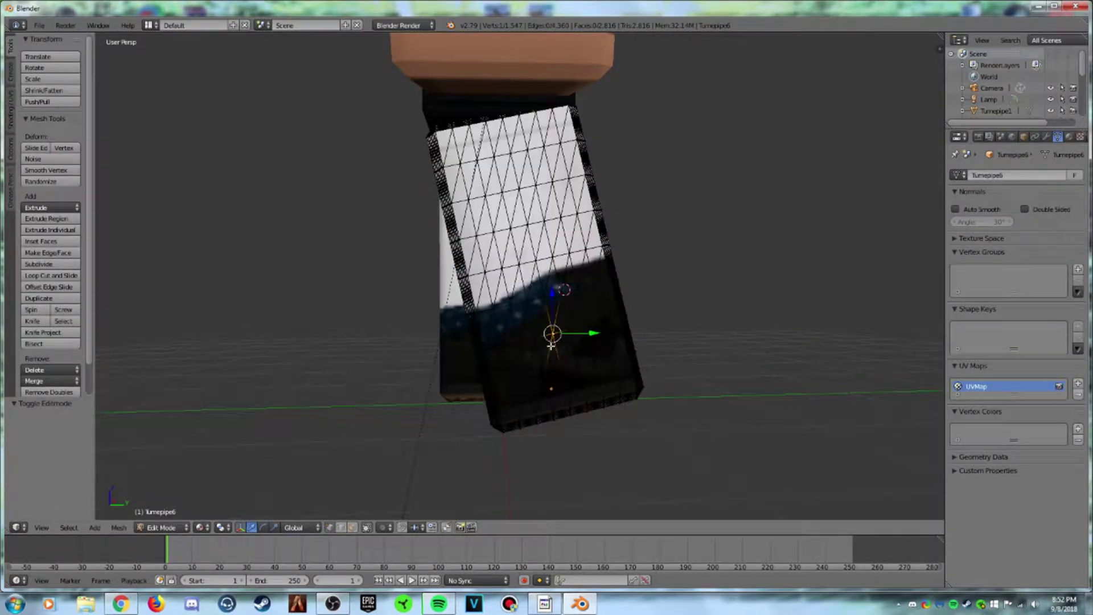
{"action": "key", "text": "z"}
{"action": "mouse_move", "coordinate": [439, 288]}
{"action": "left_mouse_down", "text": "ctrl"}
{"action": "mouse_move", "coordinate": [630, 239]}
{"action": "mouse_move", "coordinate": [564, 515]}
{"action": "mouse_move", "coordinate": [381, 466]}
{"action": "left_mouse_up", "text": "ctrl"}
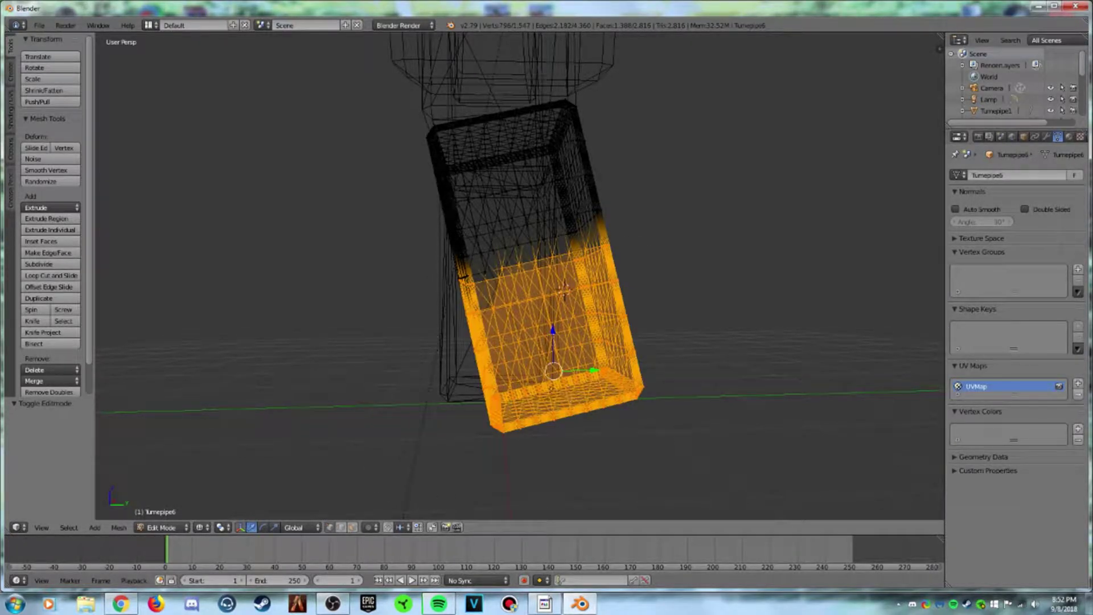
Step: Rotate the forward leg's lower half -19.5° about X and align it at the knee along Y, finishing with 0.003 along Z
{"action": "left_click", "coordinate": [263, 528]}
{"action": "mouse_move", "coordinate": [512, 352]}
{"action": "left_mouse_down"}
{"action": "mouse_move", "coordinate": [520, 344]}
{"action": "mouse_move", "coordinate": [521, 359]}
{"action": "left_mouse_up"}
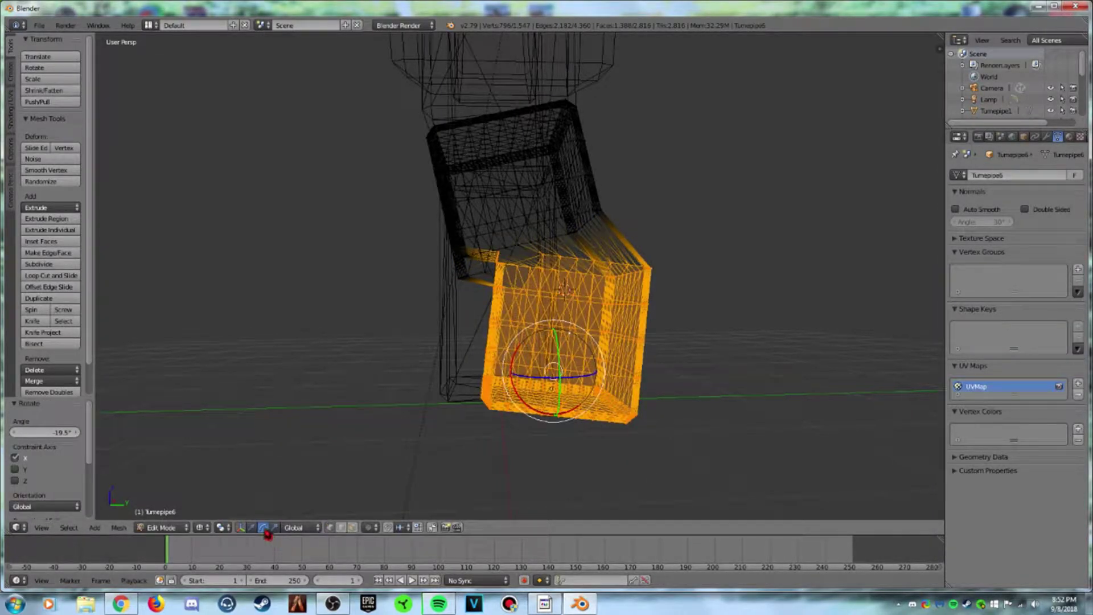
{"action": "key", "text": "g"}
{"action": "key", "text": "z"}
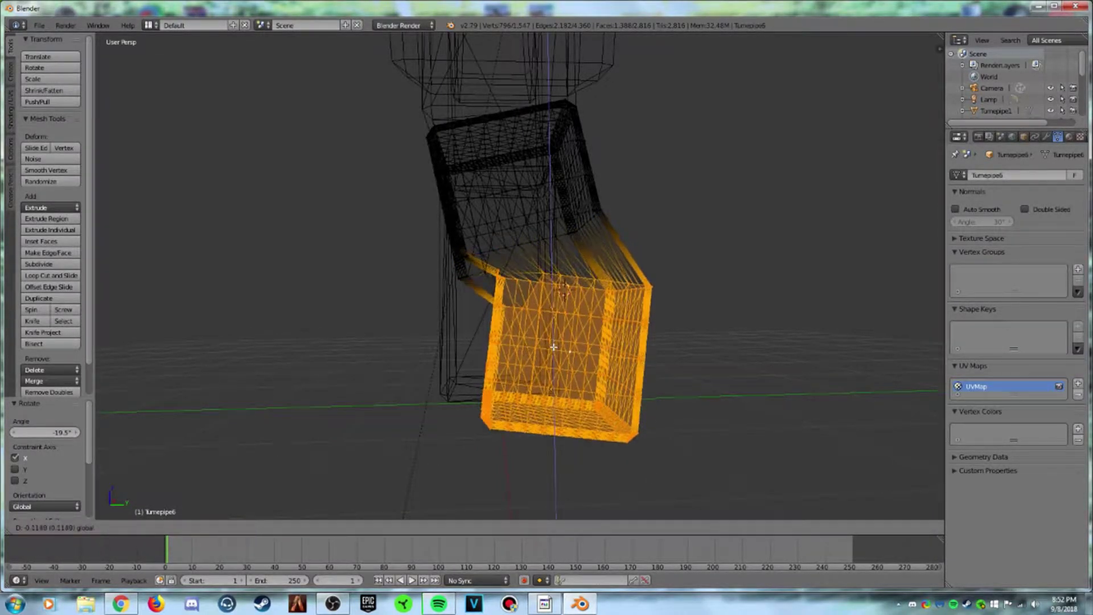
{"action": "key", "text": "y"}
{"action": "left_click", "coordinate": [518, 342]}
{"action": "key", "text": "g"}
{"action": "key", "text": "z"}
{"action": "left_click", "coordinate": [520, 349]}
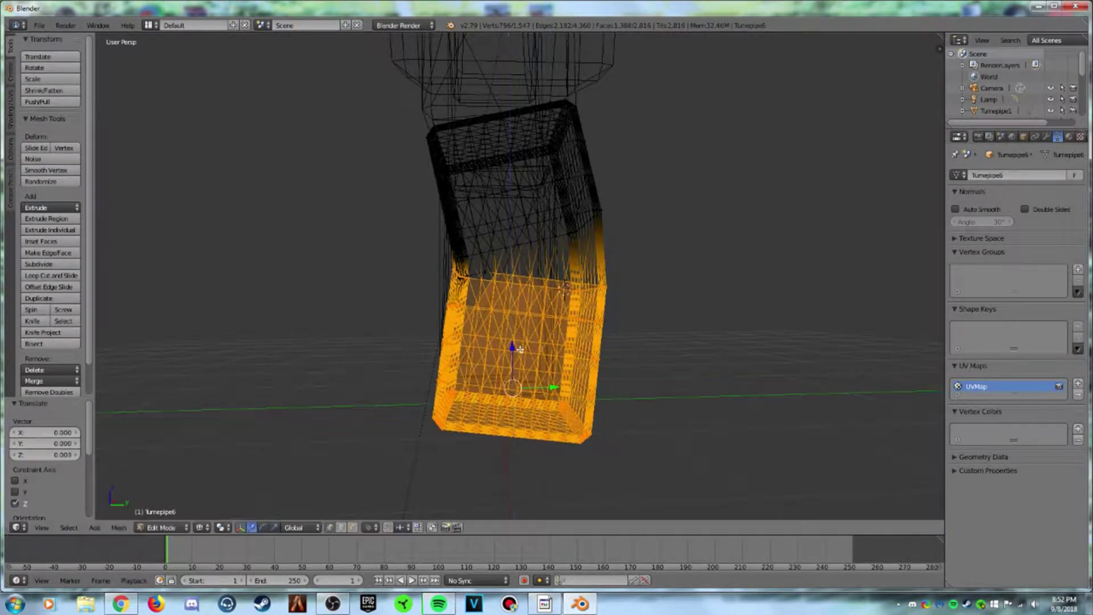
Step: Return to Object Mode and restore the textured display with the character's other side in view
{"action": "left_click", "coordinate": [182, 528]}
{"action": "left_click", "coordinate": [165, 515]}
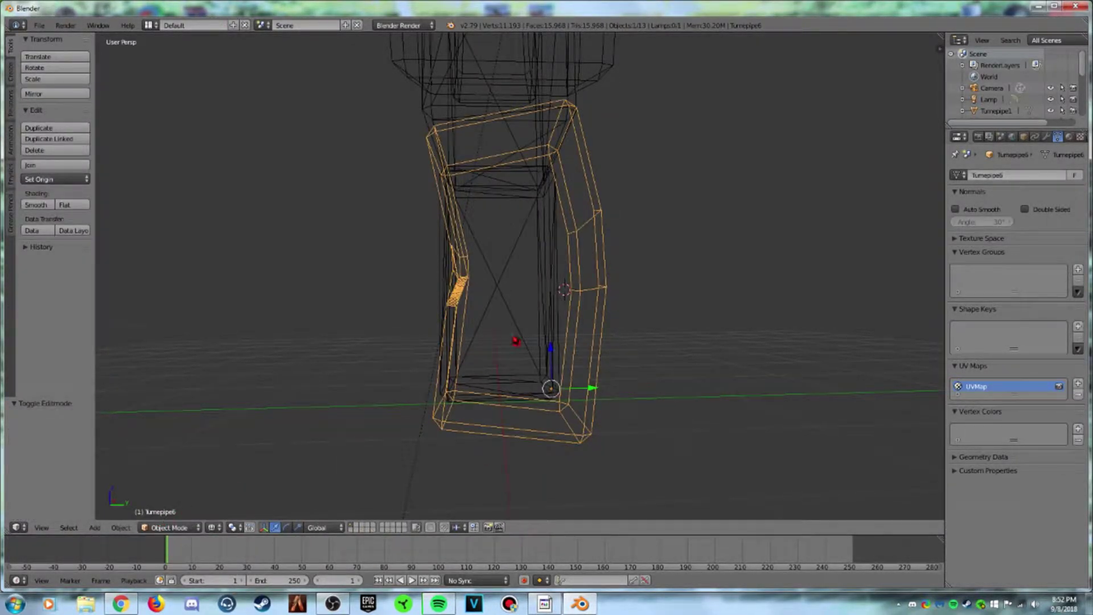
{"action": "scroll", "coordinate": [519, 276], "scroll_direction": "down", "scroll_amount": 8}
{"action": "key", "text": "shift+f"}
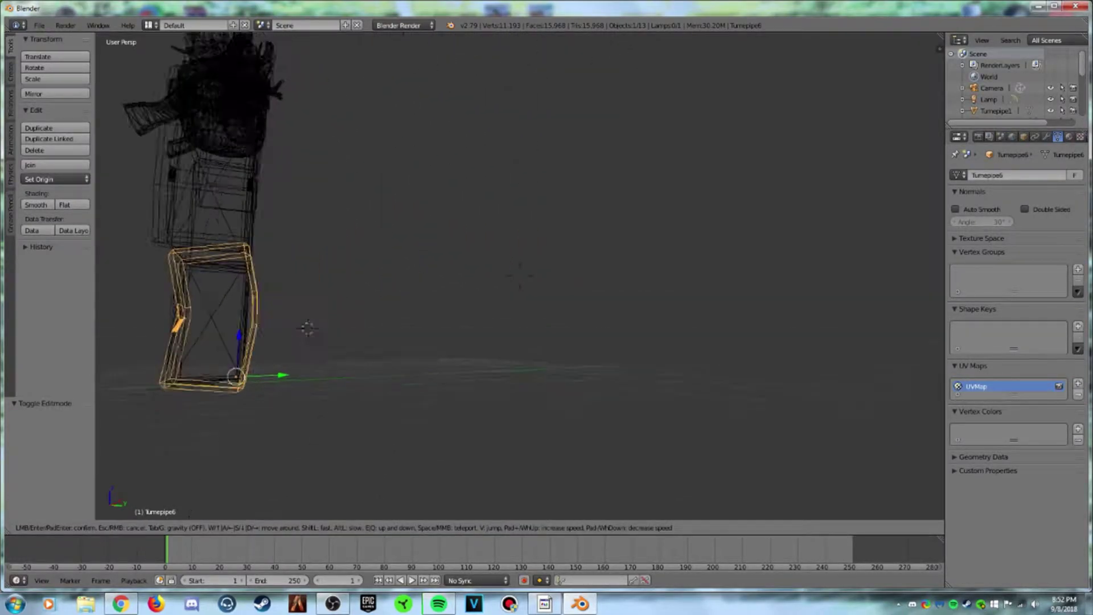
{"action": "key", "text": "w"}
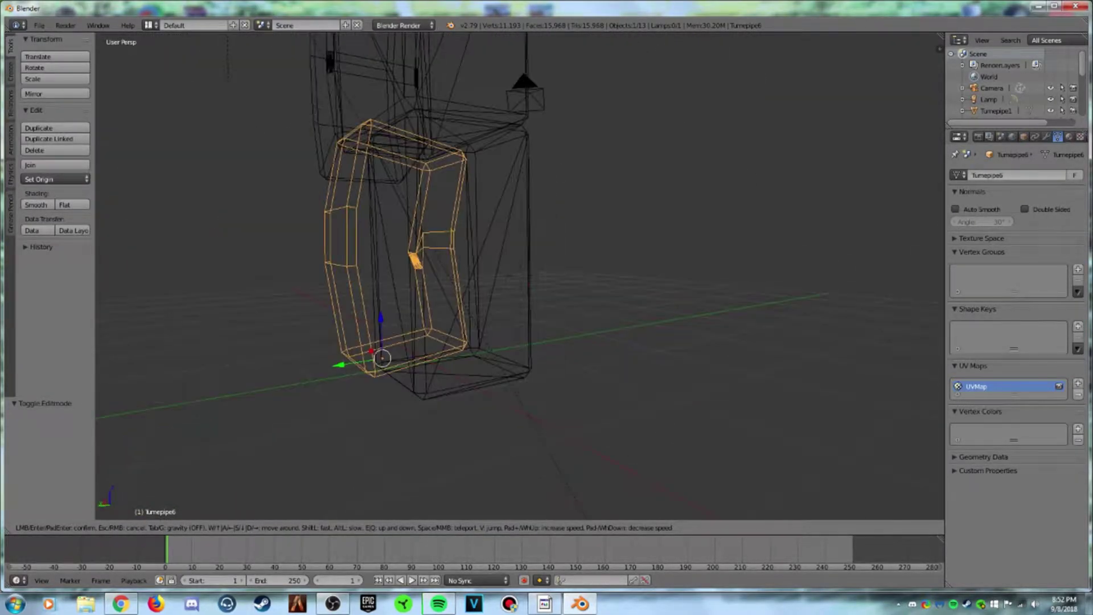
{"action": "key", "text": "Return"}
{"action": "left_click", "coordinate": [212, 527]}
{"action": "left_click", "coordinate": [244, 465]}
Step: Select the other leg, tilt it backward about X, and fit it under the torso along Y and Z
{"action": "right_click", "coordinate": [491, 235]}
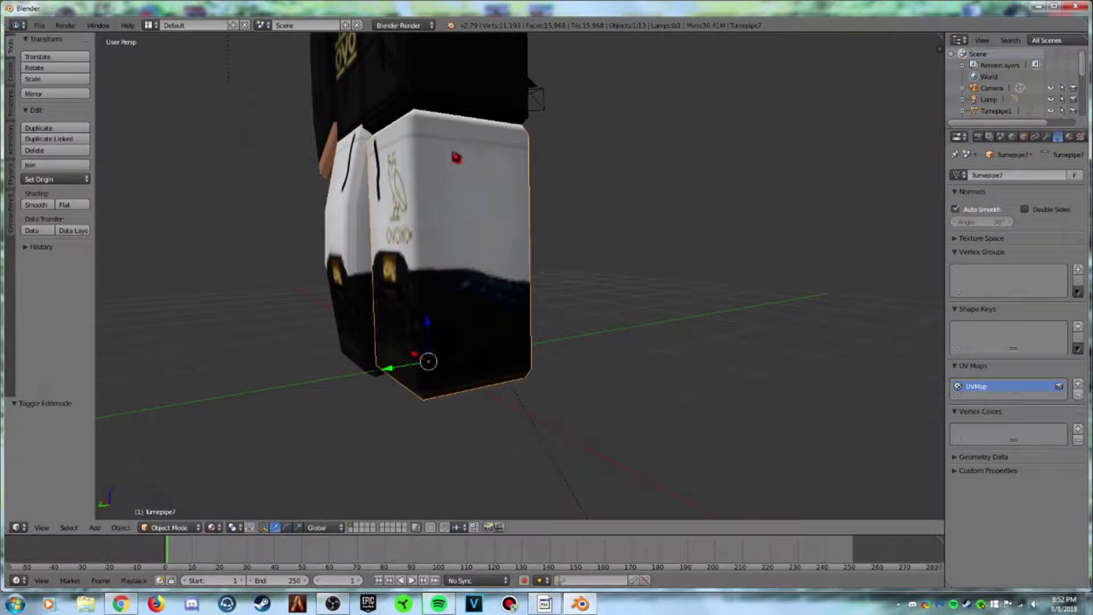
{"action": "left_click", "coordinate": [285, 527]}
{"action": "left_click_drag", "start_coordinate": [410, 341], "coordinate": [434, 319]}
{"action": "left_click", "coordinate": [275, 527]}
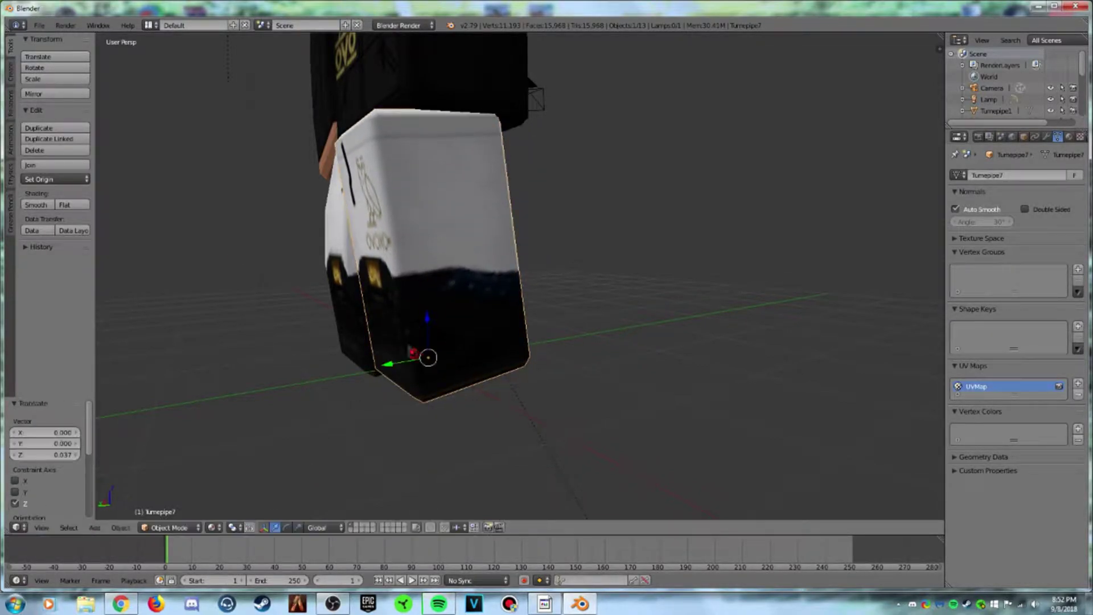
{"action": "left_click_drag", "start_coordinate": [388, 368], "coordinate": [443, 364]}
{"action": "mouse_move", "coordinate": [451, 314]}
{"action": "left_mouse_down"}
{"action": "mouse_move", "coordinate": [454, 306]}
{"action": "mouse_move", "coordinate": [449, 316]}
{"action": "left_mouse_up"}
Step: Subdivide the backward leg's whole mesh three times in Edit Mode, turn off its Auto Smooth, and remove doubles
{"action": "key", "text": "shift+f"}
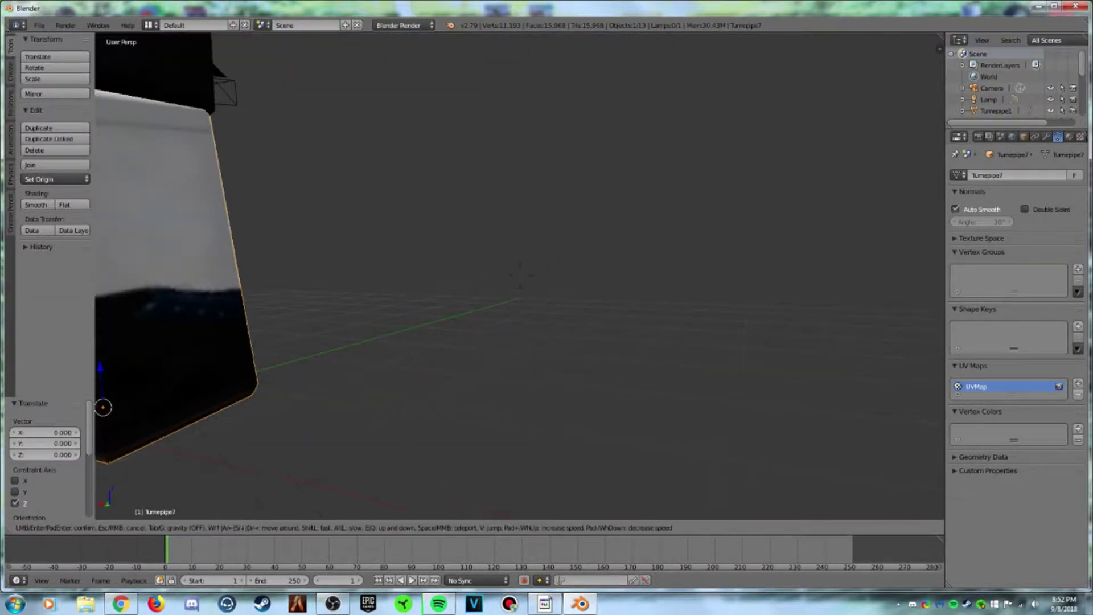
{"action": "left_click", "coordinate": [519, 275]}
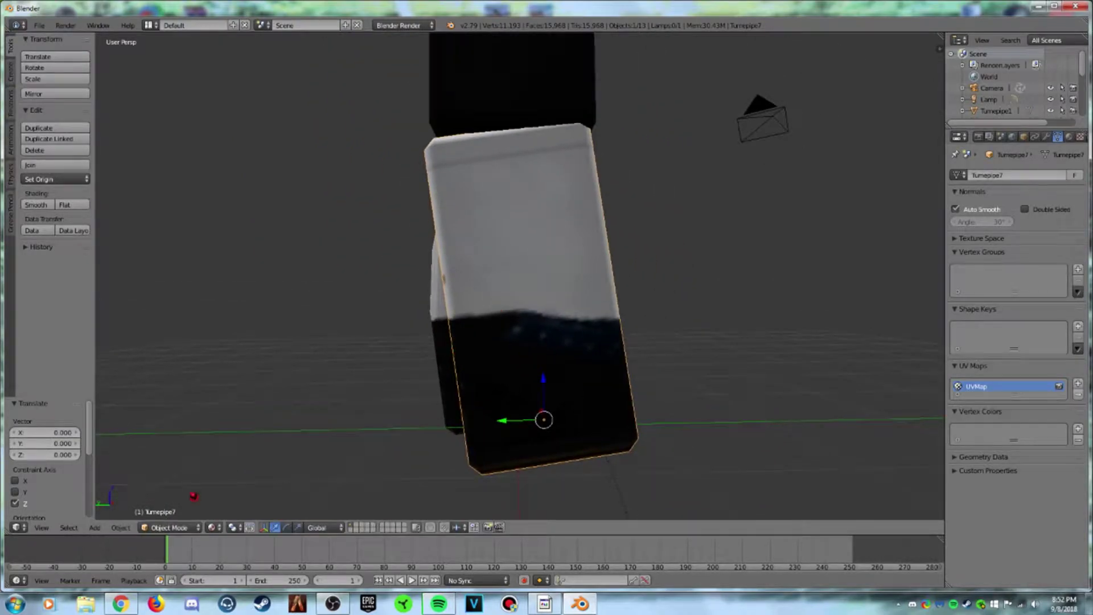
{"action": "left_click", "coordinate": [162, 527]}
{"action": "left_click", "coordinate": [170, 502]}
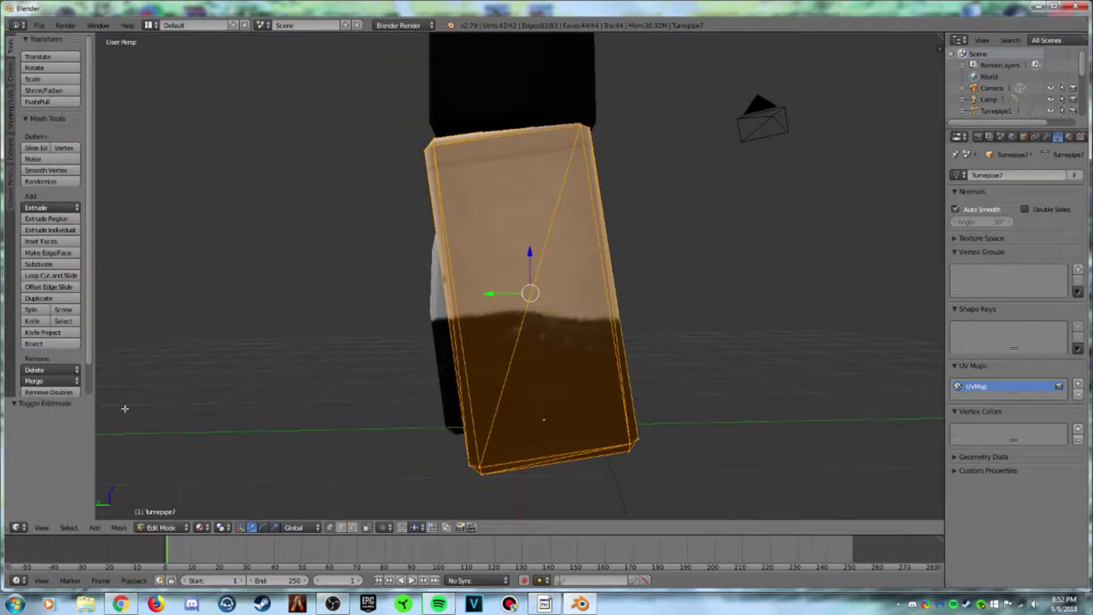
{"action": "left_click", "coordinate": [38, 263]}
{"action": "left_click", "coordinate": [38, 263]}
{"action": "left_click", "coordinate": [38, 263]}
{"action": "left_click", "coordinate": [955, 209]}
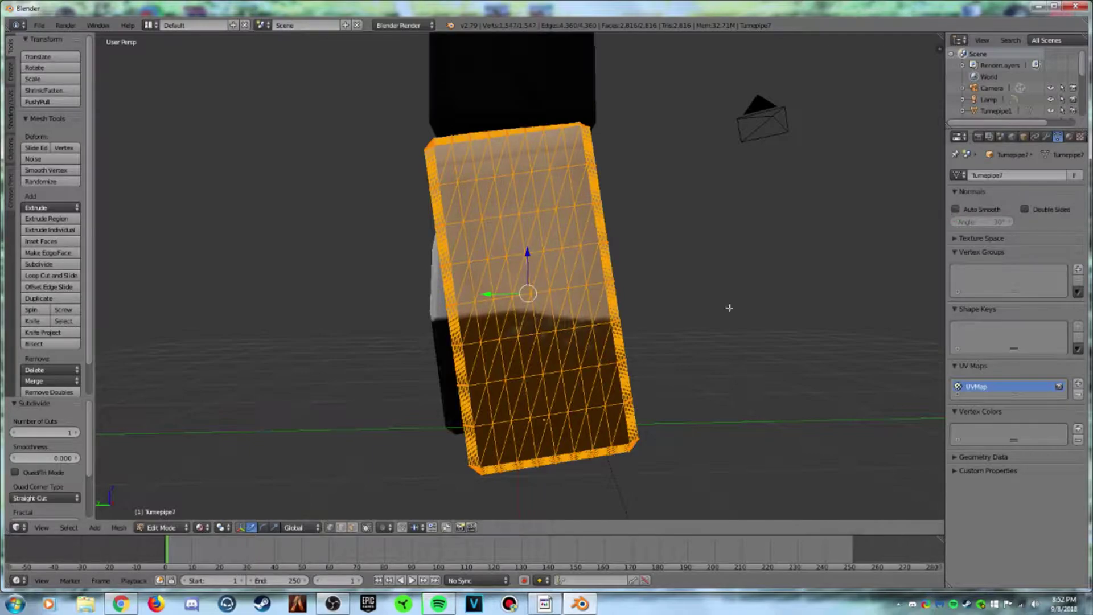
{"action": "left_click", "coordinate": [49, 393]}
Step: Lasso-select the backward leg's lower half in wireframe display, retrying until the boundary crosses the knee evenly
{"action": "right_click", "coordinate": [531, 373]}
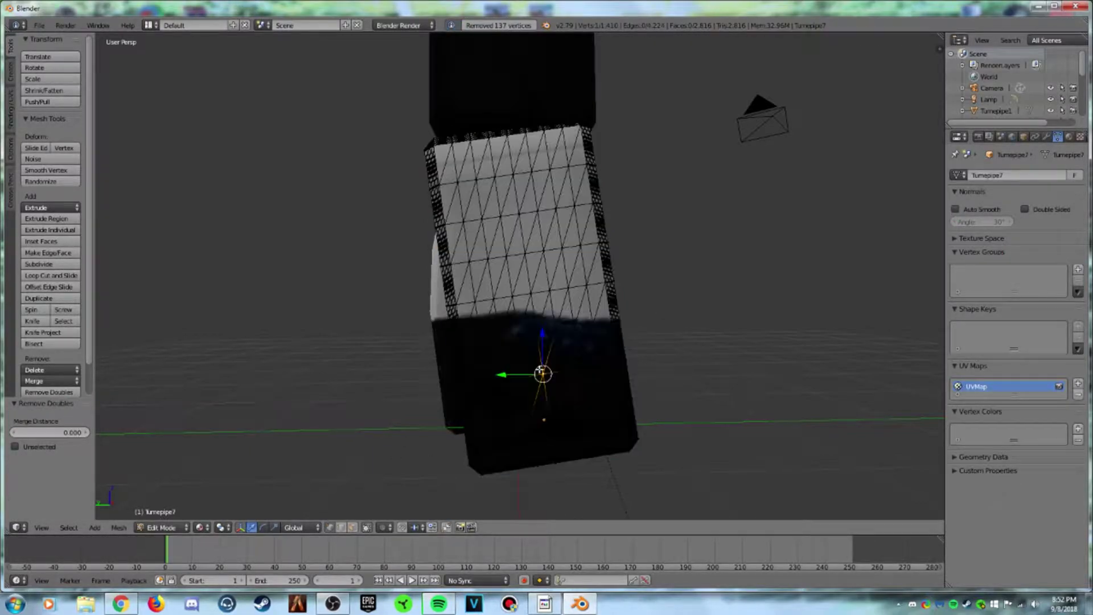
{"action": "key", "text": "z"}
{"action": "mouse_move", "coordinate": [421, 309]}
{"action": "left_mouse_down", "text": "ctrl"}
{"action": "mouse_move", "coordinate": [576, 291]}
{"action": "mouse_move", "coordinate": [661, 343]}
{"action": "mouse_move", "coordinate": [491, 522]}
{"action": "mouse_move", "coordinate": [378, 488]}
{"action": "left_mouse_up", "text": "ctrl"}
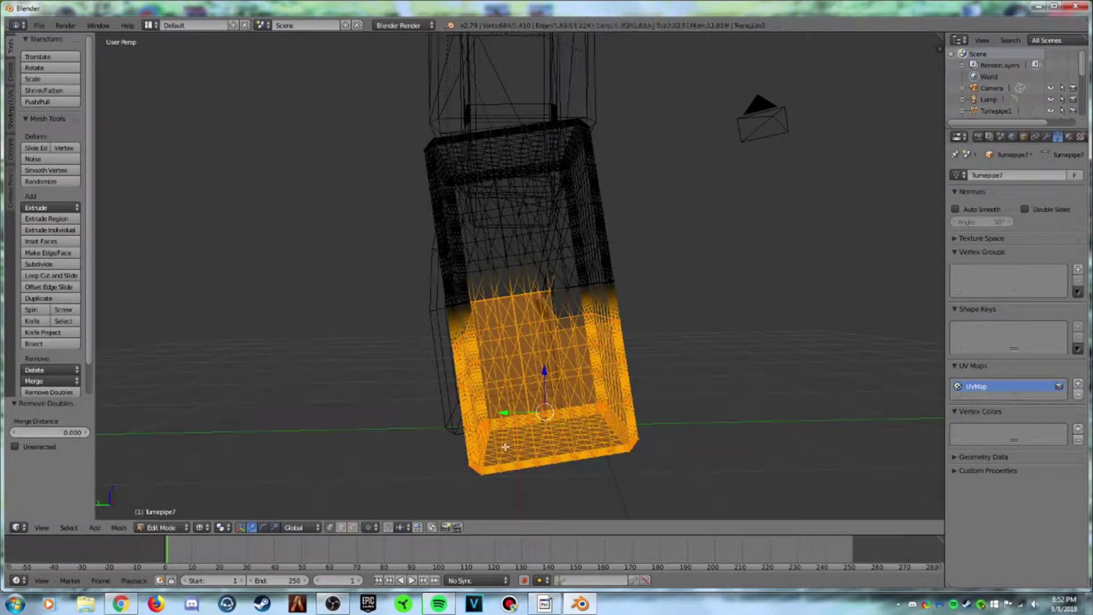
{"action": "key", "text": "ctrl+z"}
{"action": "mouse_move", "coordinate": [415, 311]}
{"action": "left_mouse_down", "text": "ctrl"}
{"action": "mouse_move", "coordinate": [656, 256]}
{"action": "mouse_move", "coordinate": [676, 429]}
{"action": "mouse_move", "coordinate": [469, 562]}
{"action": "mouse_move", "coordinate": [393, 480]}
{"action": "left_mouse_up", "text": "ctrl"}
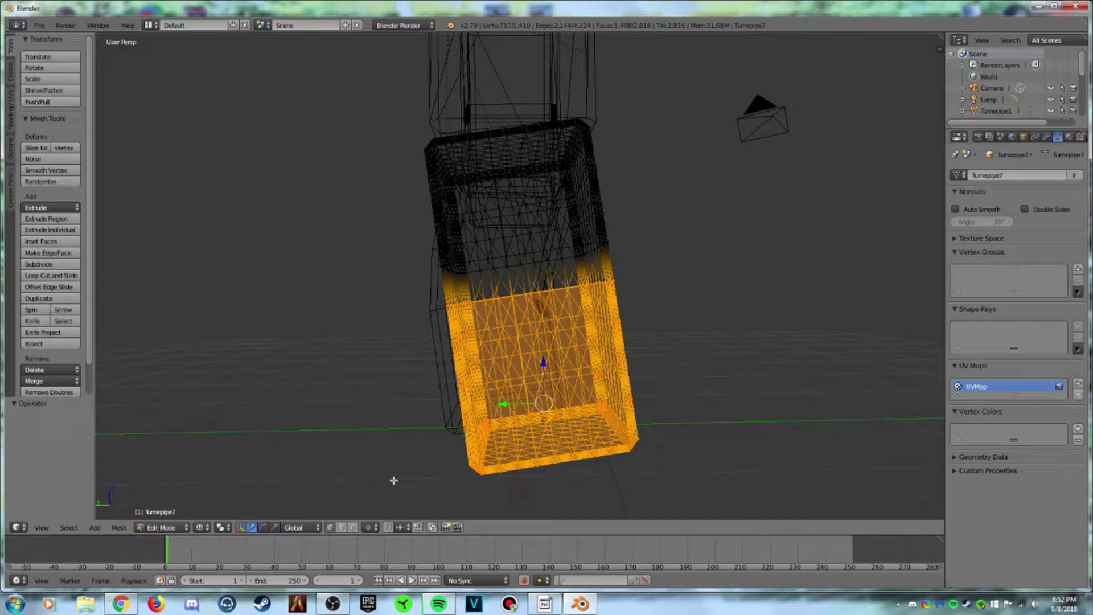
Step: Rotate the backward leg's lower half further back about X and shift it -0.409 along Y to meet the knee
{"action": "left_click", "coordinate": [263, 528]}
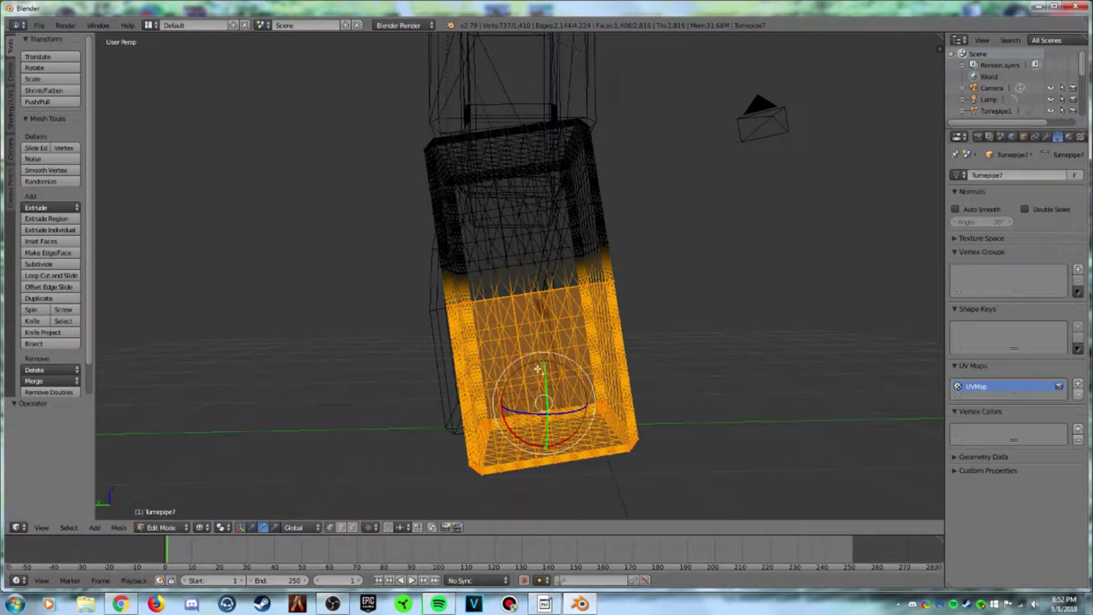
{"action": "left_click_drag", "start_coordinate": [504, 402], "coordinate": [564, 413]}
{"action": "left_click", "coordinate": [251, 527]}
{"action": "scroll", "coordinate": [332, 456], "scroll_direction": "down", "scroll_amount": 10}
{"action": "scroll", "coordinate": [334, 454], "scroll_direction": "up", "scroll_amount": 10}
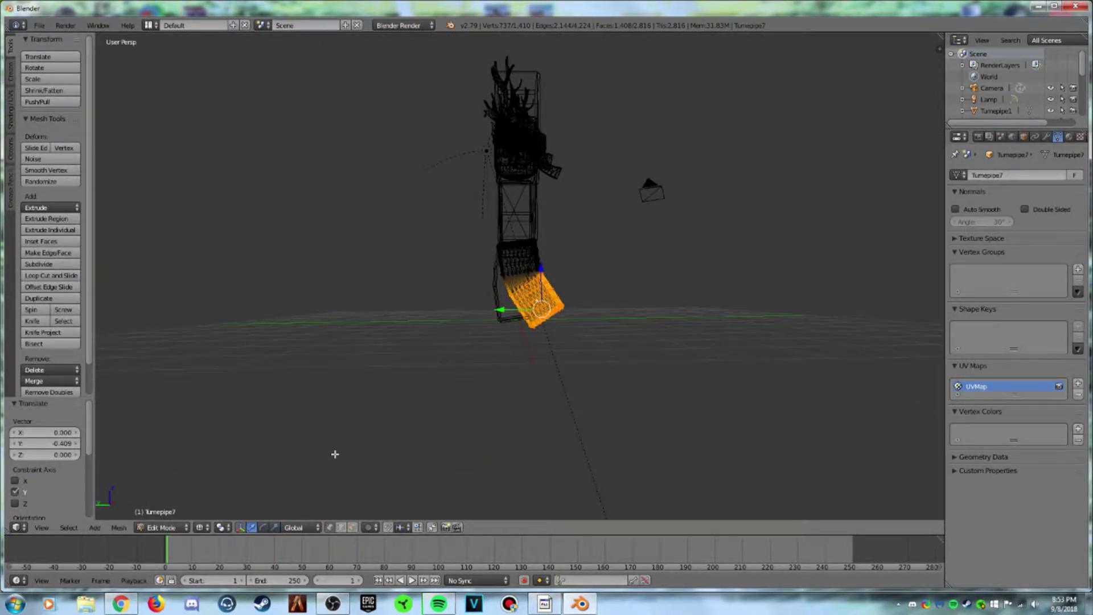
Step: Return from editing the leg to Object Mode and display the character with Material shading
{"action": "scroll", "coordinate": [475, 551], "scroll_direction": "down", "scroll_amount": 1}
{"action": "left_click", "coordinate": [165, 527]}
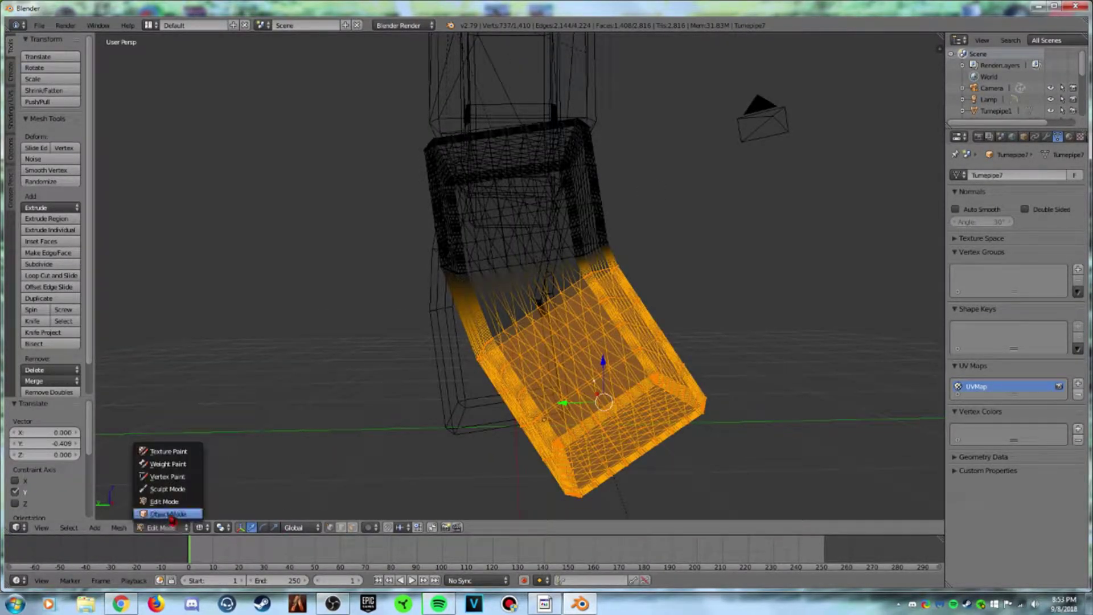
{"action": "left_click", "coordinate": [171, 516]}
{"action": "scroll", "coordinate": [381, 449], "scroll_direction": "down", "scroll_amount": 6}
{"action": "scroll", "coordinate": [398, 444], "scroll_direction": "up", "scroll_amount": 2}
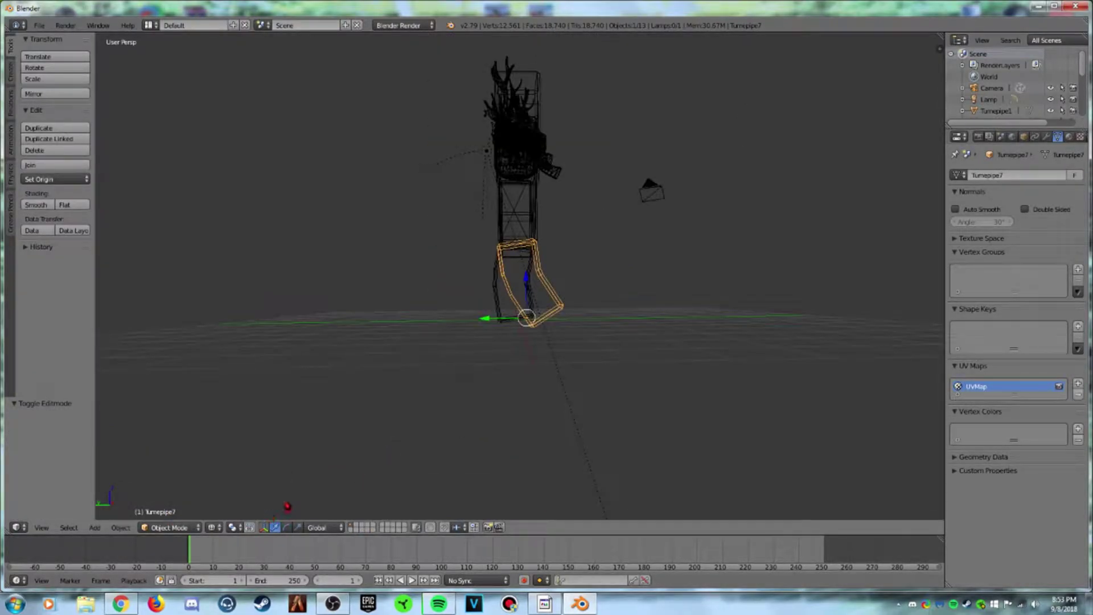
{"action": "key", "text": "shift+f"}
{"action": "key", "text": "w"}
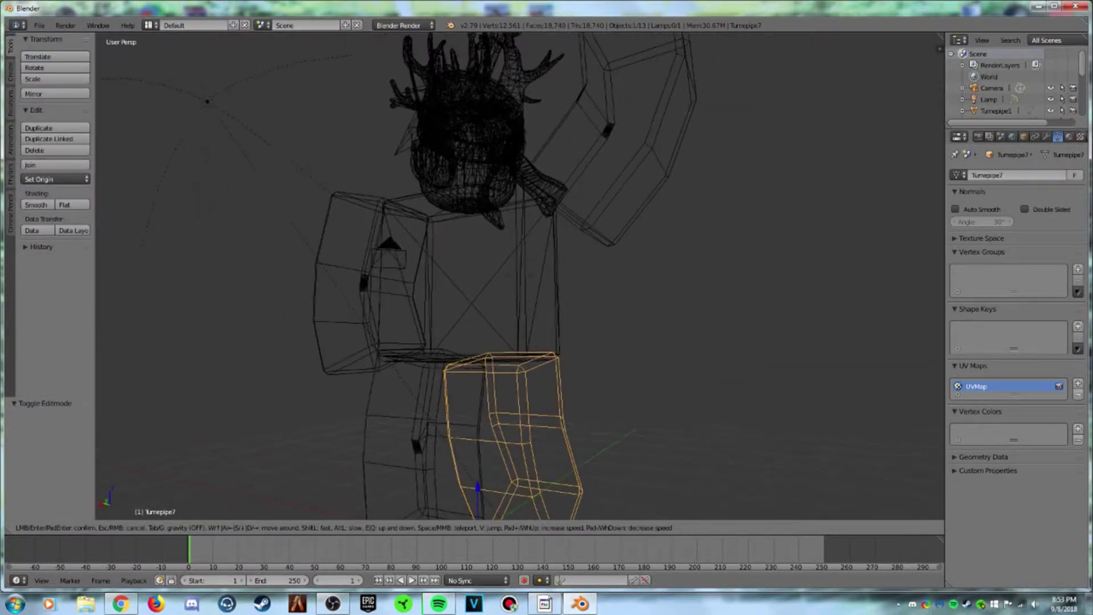
{"action": "key", "text": "Return"}
{"action": "left_click", "coordinate": [215, 528]}
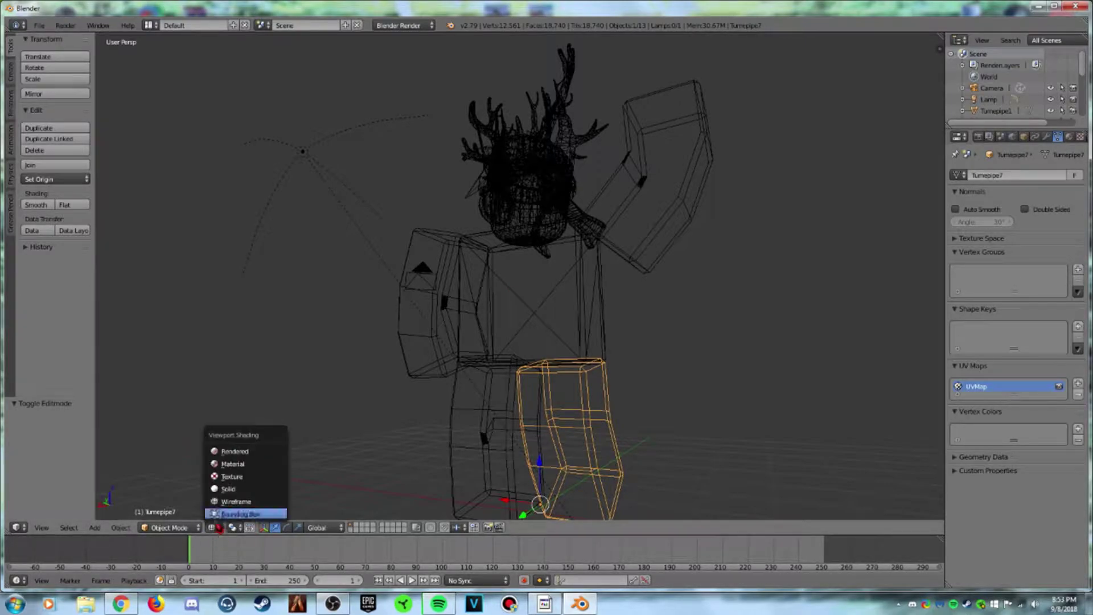
{"action": "left_click", "coordinate": [233, 464]}
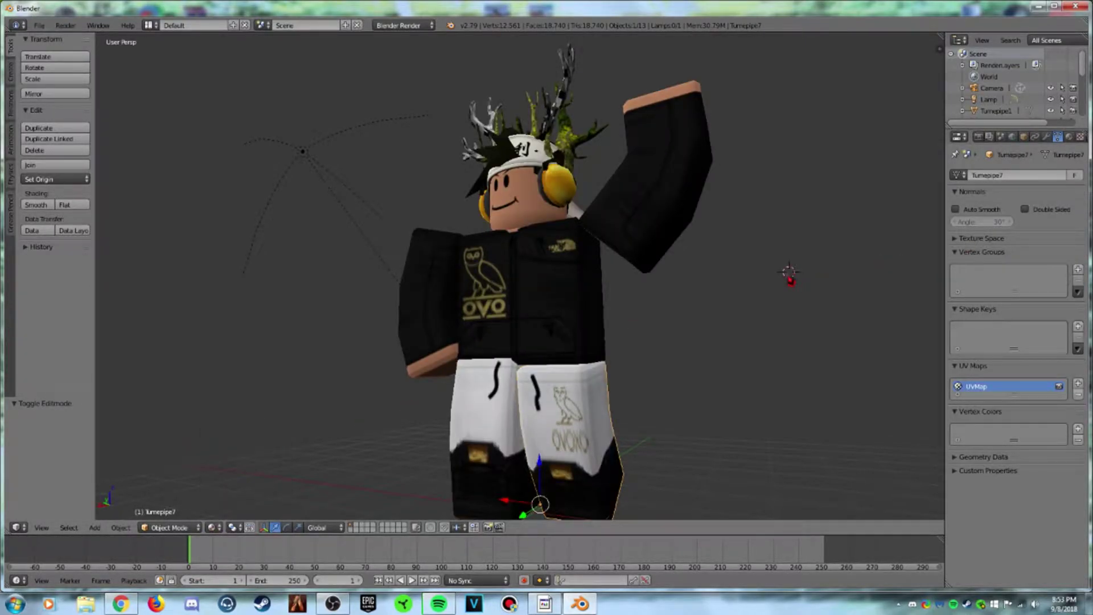
{"action": "key", "text": "shift+f"}
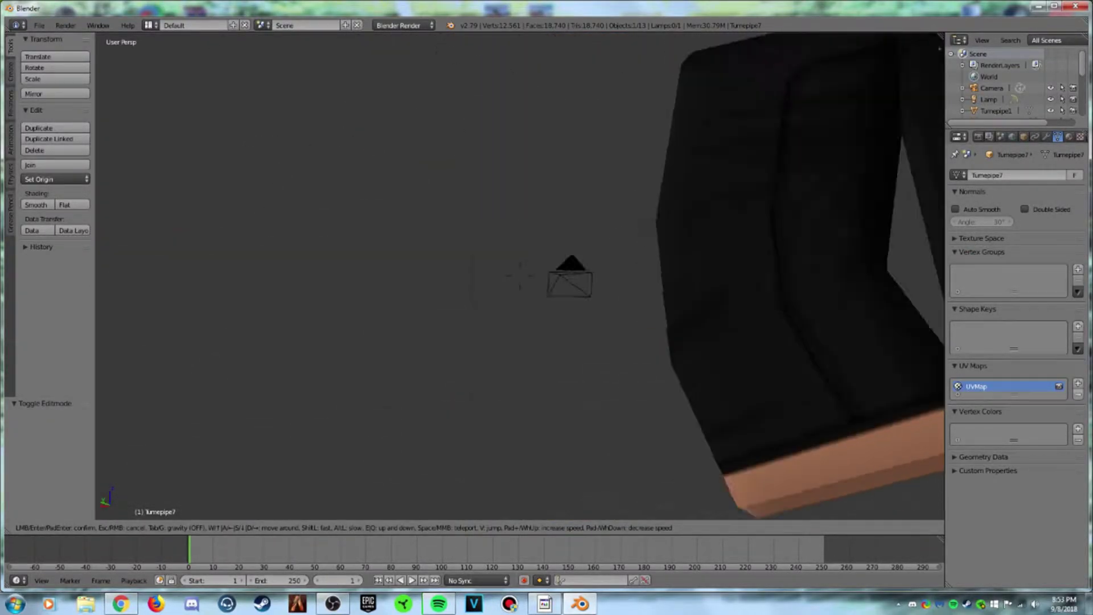
{"action": "key", "text": "Escape"}
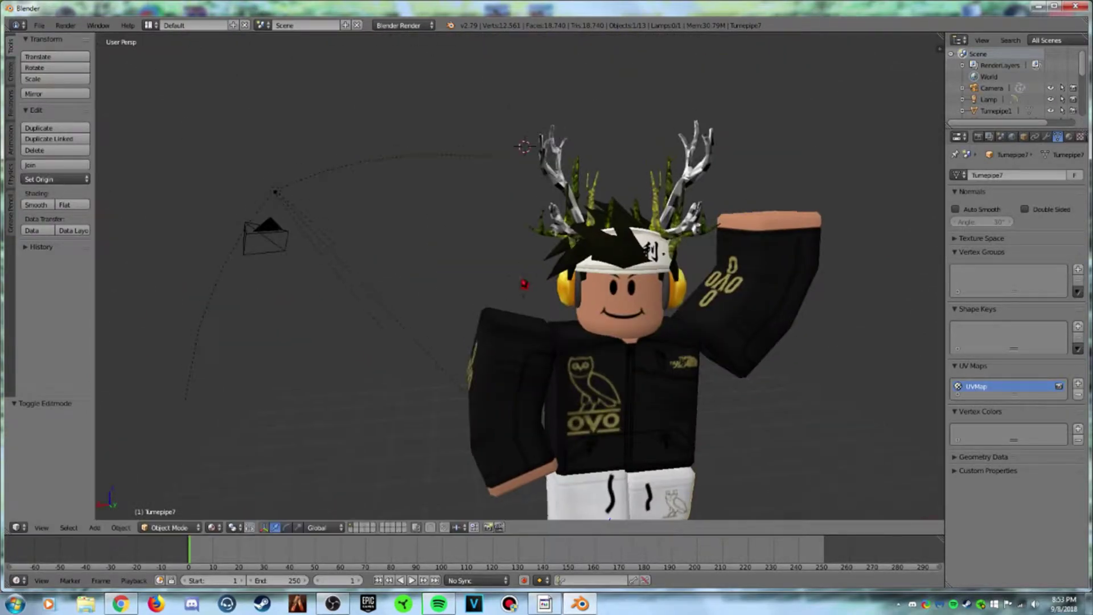
Step: Set the render resolution to 10000 px in X and 10000 px in Y
{"action": "left_click", "coordinate": [978, 139]}
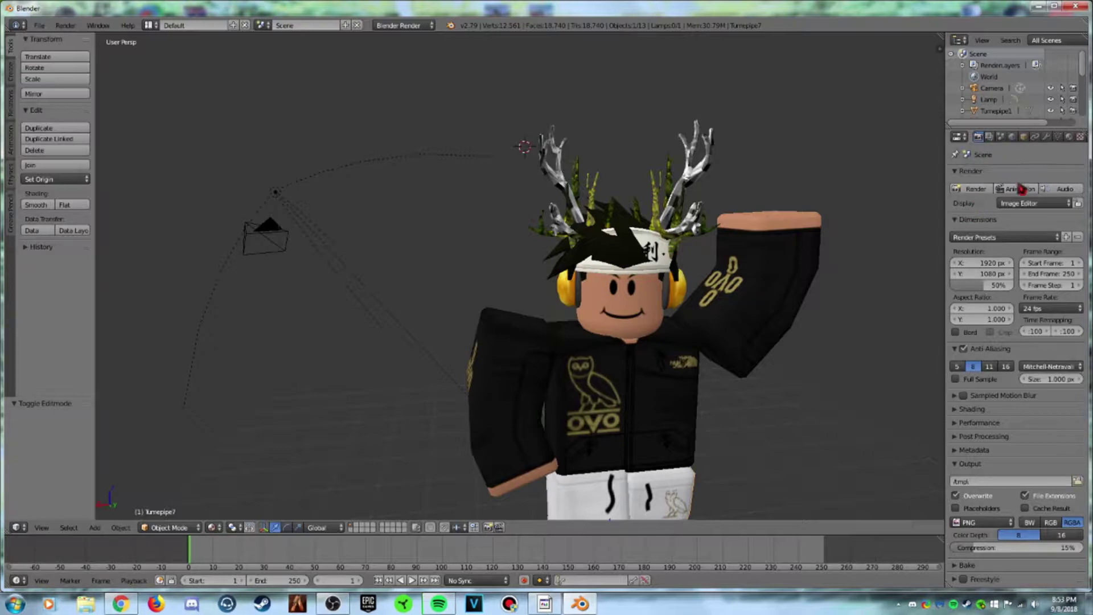
{"action": "left_click", "coordinate": [989, 264]}
{"action": "type", "text": "1000"}
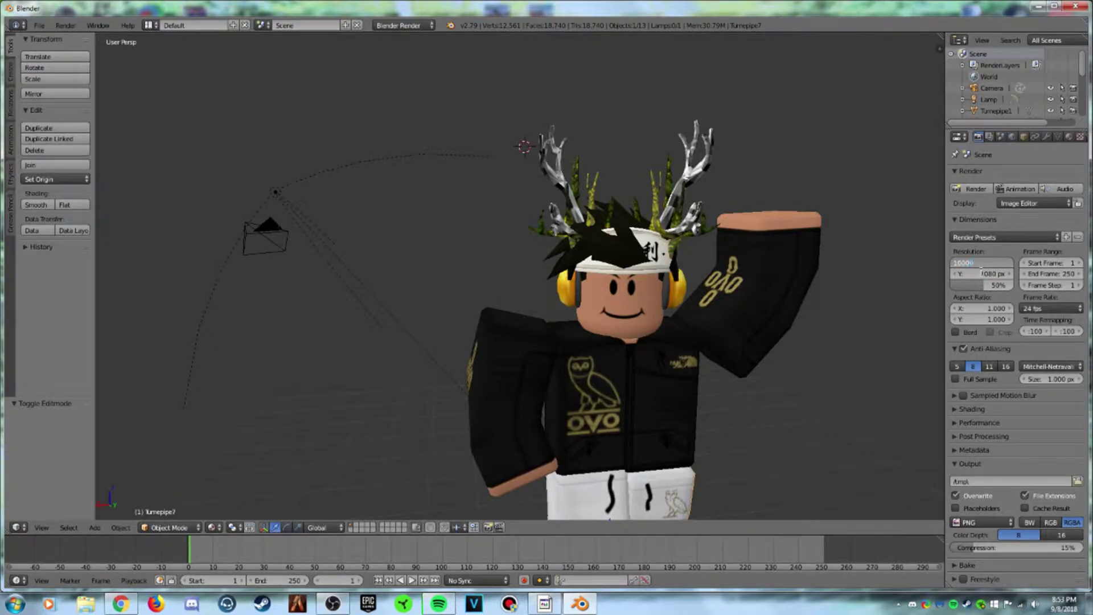
{"action": "key", "text": "Return"}
{"action": "left_click", "coordinate": [1006, 274]}
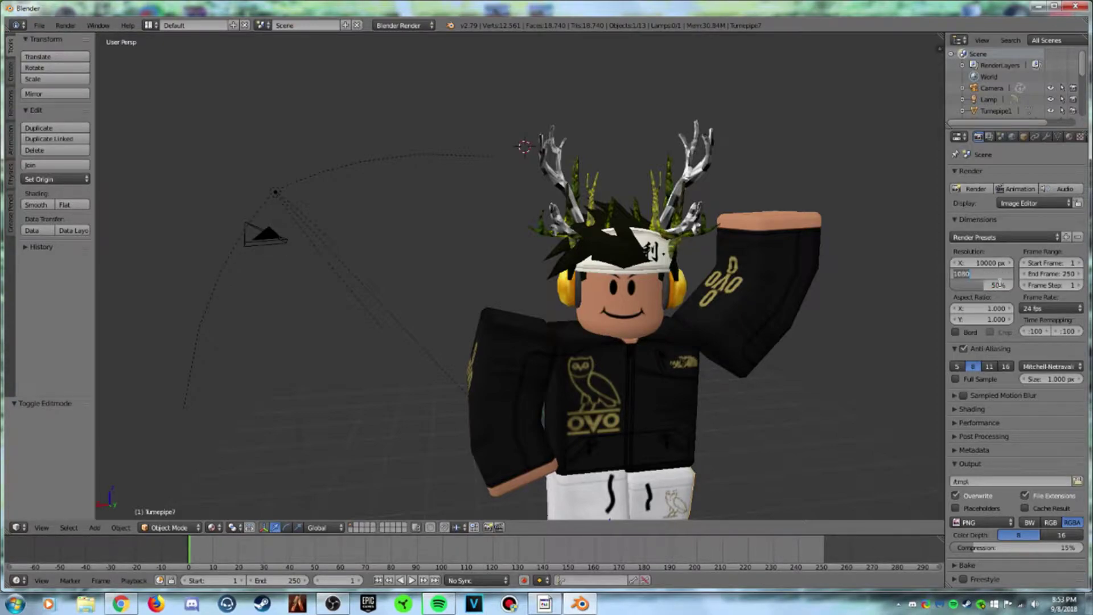
{"action": "type", "text": "10000"}
{"action": "key", "text": "Return"}
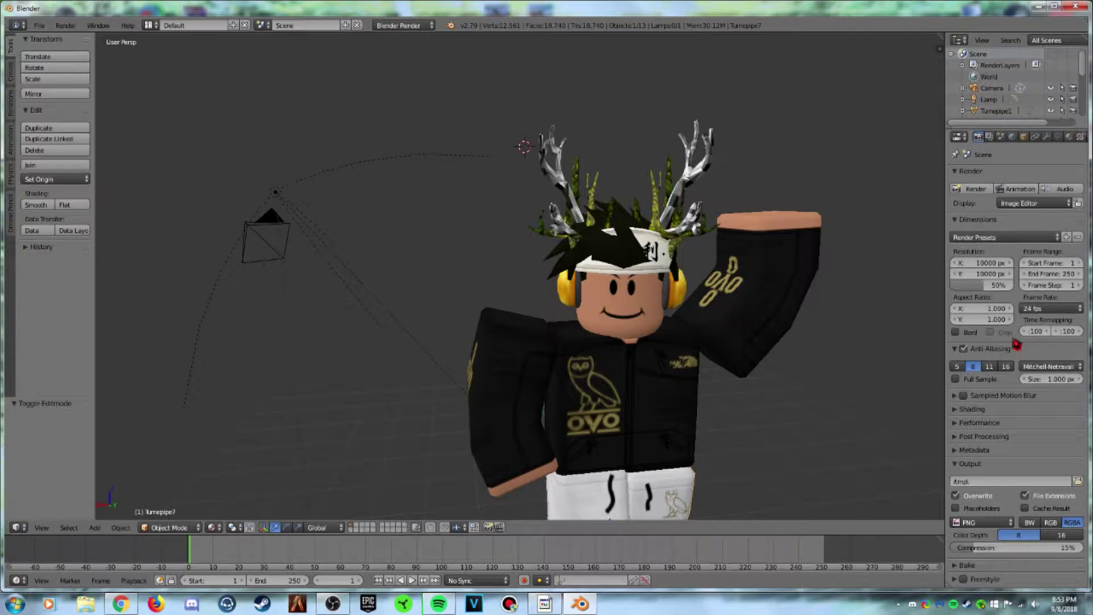
Step: Change the render's shading Alpha from Sky to Transparent
{"action": "left_click", "coordinate": [957, 413]}
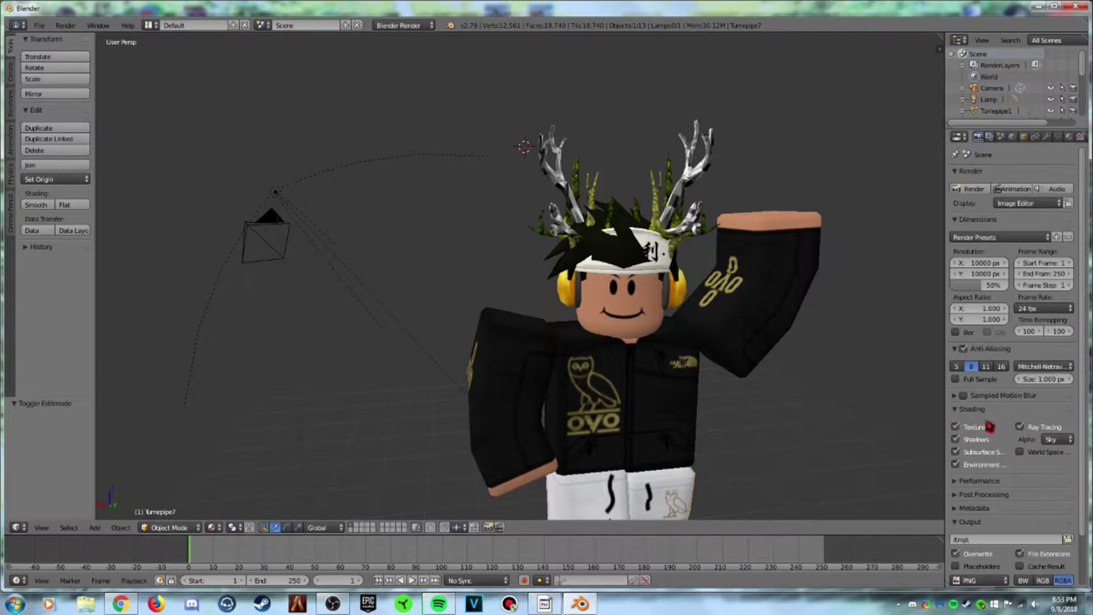
{"action": "left_click", "coordinate": [1049, 440]}
{"action": "left_click", "coordinate": [1039, 416]}
{"action": "scroll", "coordinate": [827, 350], "scroll_direction": "down", "scroll_amount": 4}
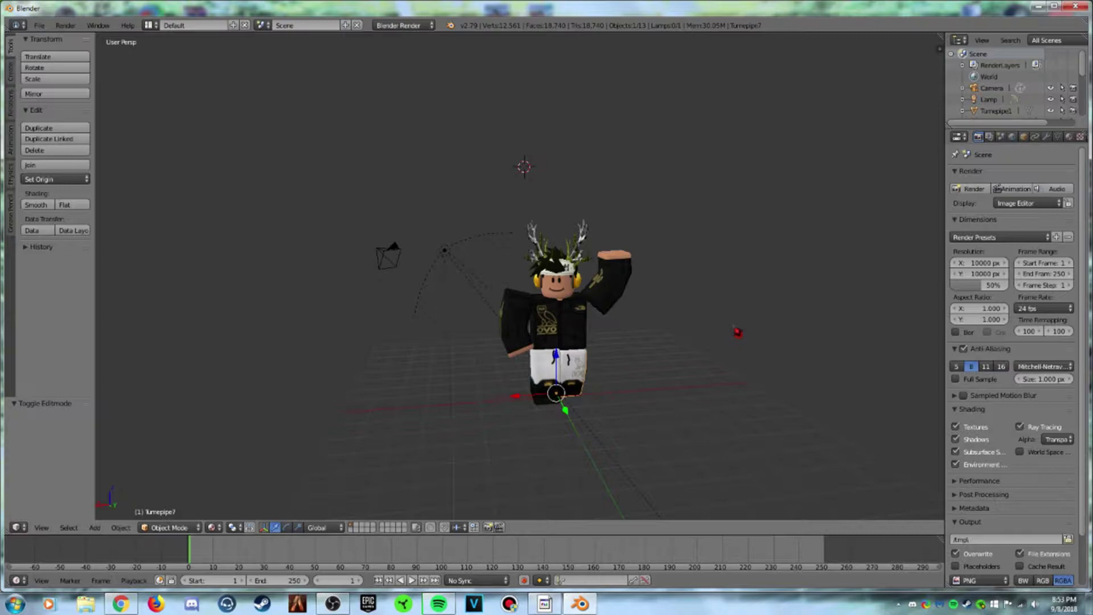
{"action": "key", "text": "shift+f"}
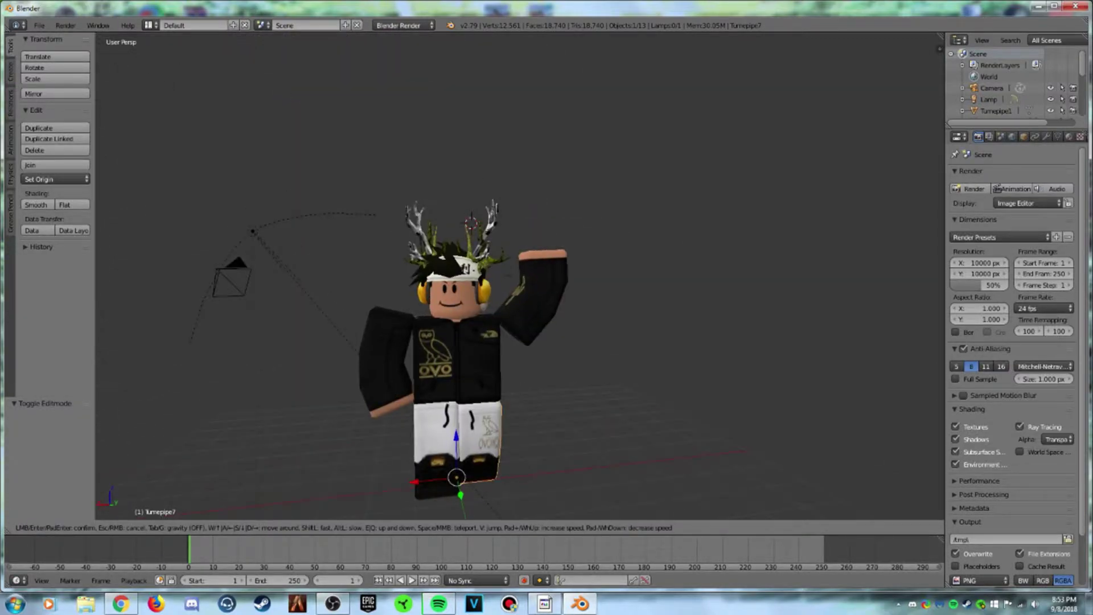
{"action": "key", "text": "Return"}
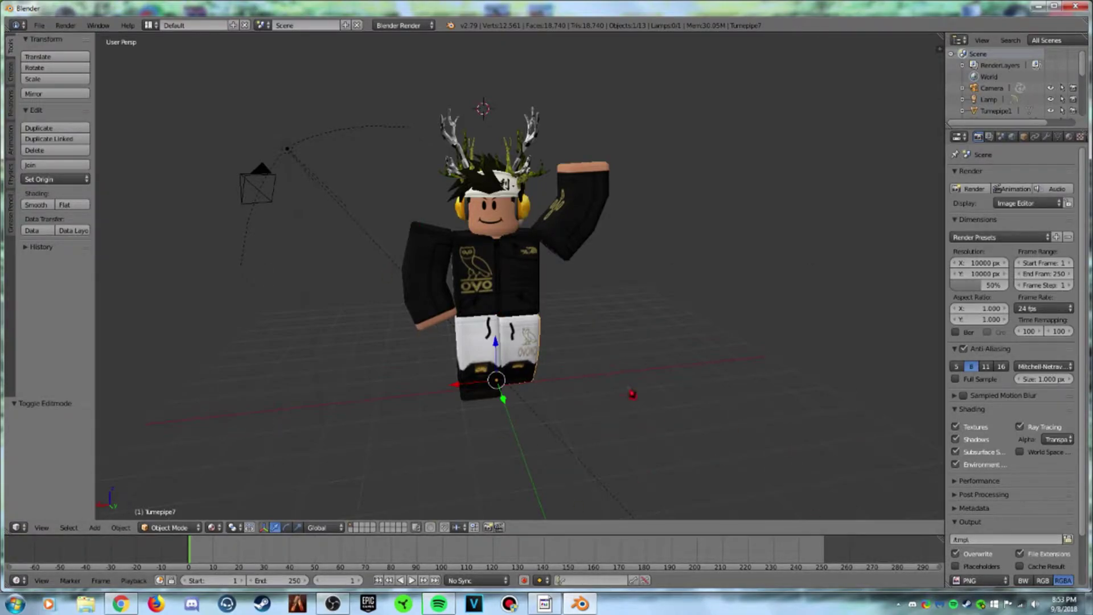
{"action": "scroll", "coordinate": [657, 293], "scroll_direction": "down", "scroll_amount": 10}
{"action": "scroll", "coordinate": [657, 293], "scroll_direction": "up", "scroll_amount": 8}
{"action": "scroll", "coordinate": [656, 293], "scroll_direction": "up", "scroll_amount": 6}
{"action": "scroll", "coordinate": [570, 273], "scroll_direction": "down", "scroll_amount": 7}
{"action": "scroll", "coordinate": [552, 269], "scroll_direction": "up", "scroll_amount": 7}
Step: Look through the camera and fly it until the whole character is framed from the front at a slight angle
{"action": "left_click", "coordinate": [42, 528]}
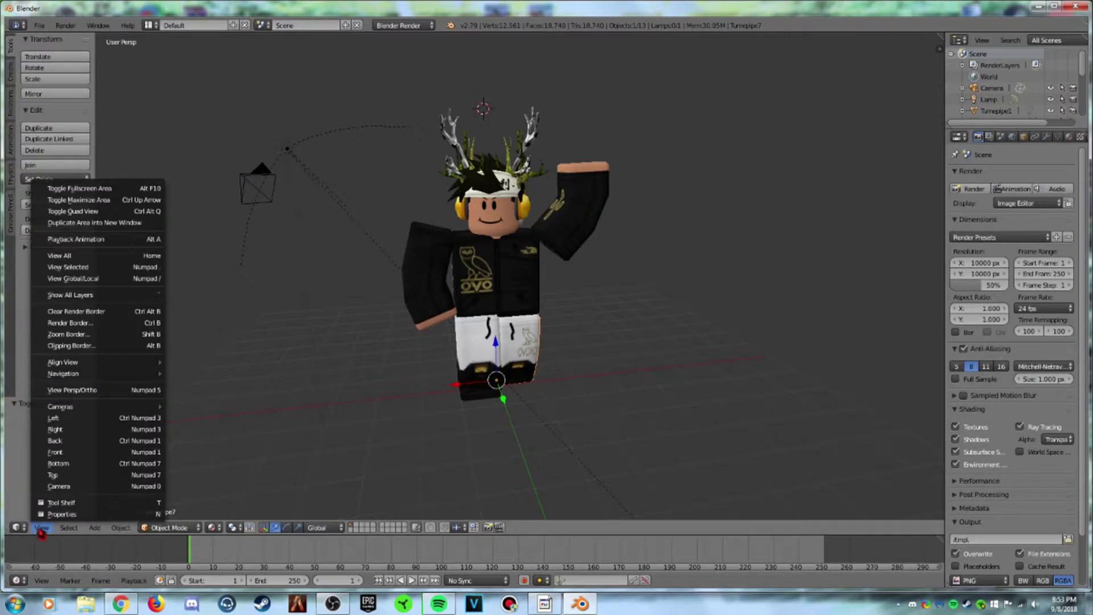
{"action": "left_click", "coordinate": [57, 487]}
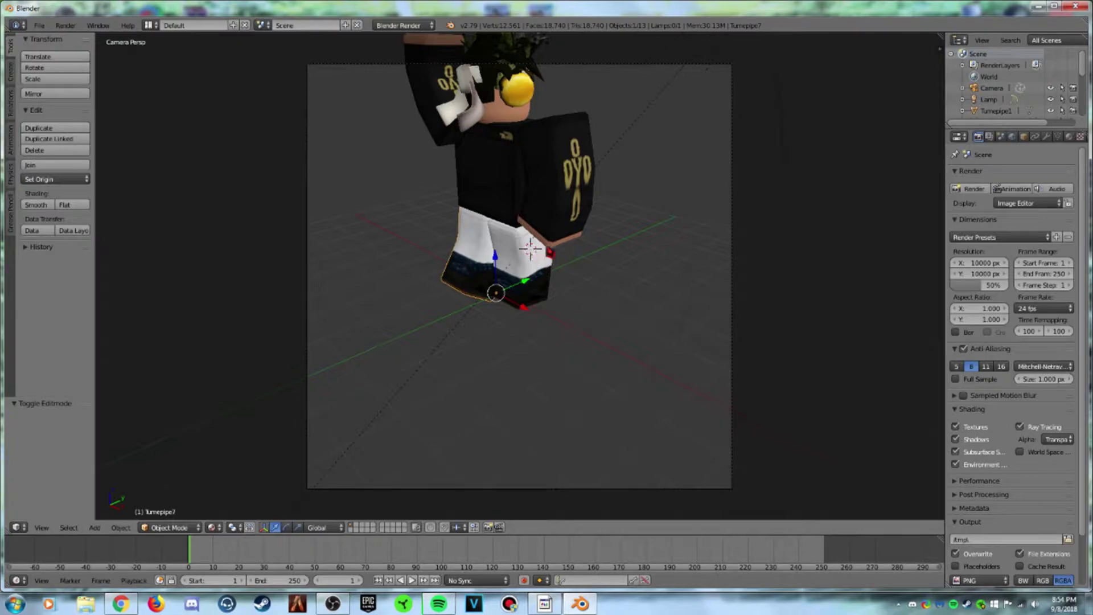
{"action": "key", "text": "shift+f"}
{"action": "key", "text": "w"}
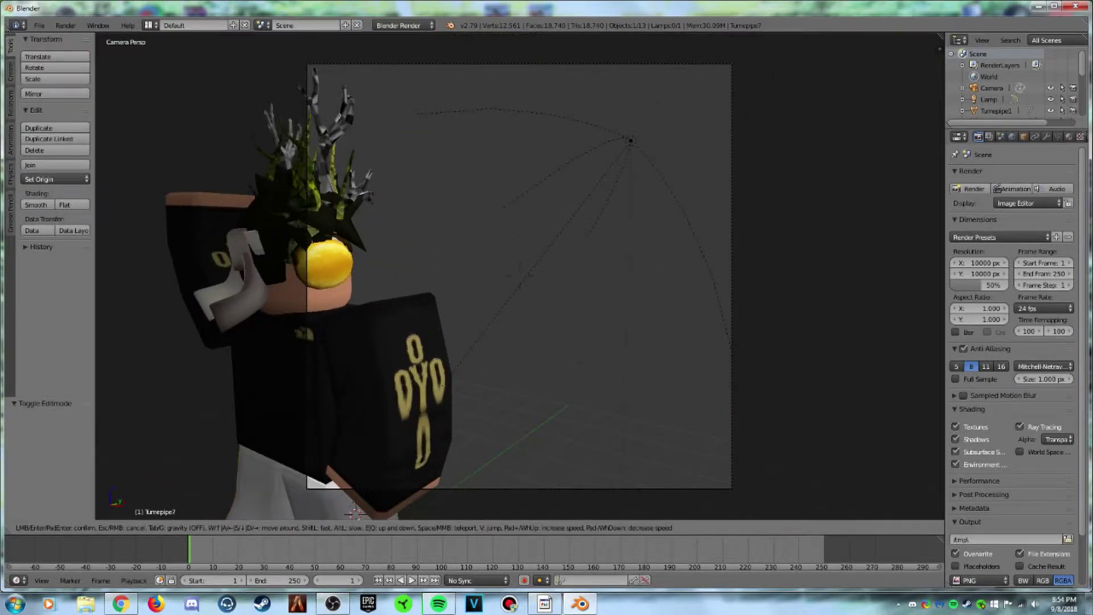
{"action": "key", "text": "s"}
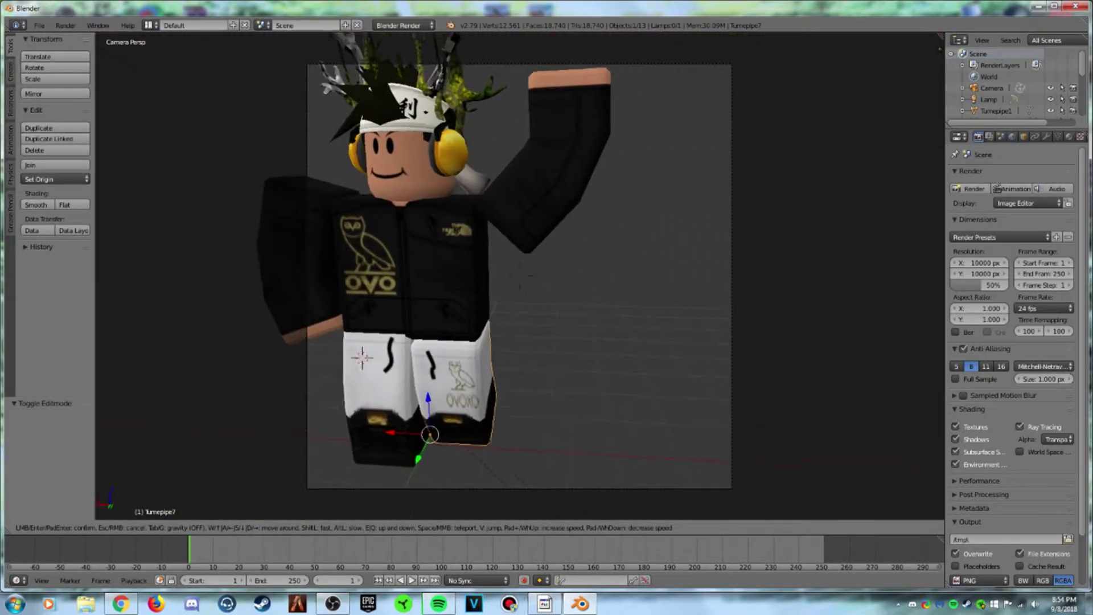
{"action": "key", "text": "a"}
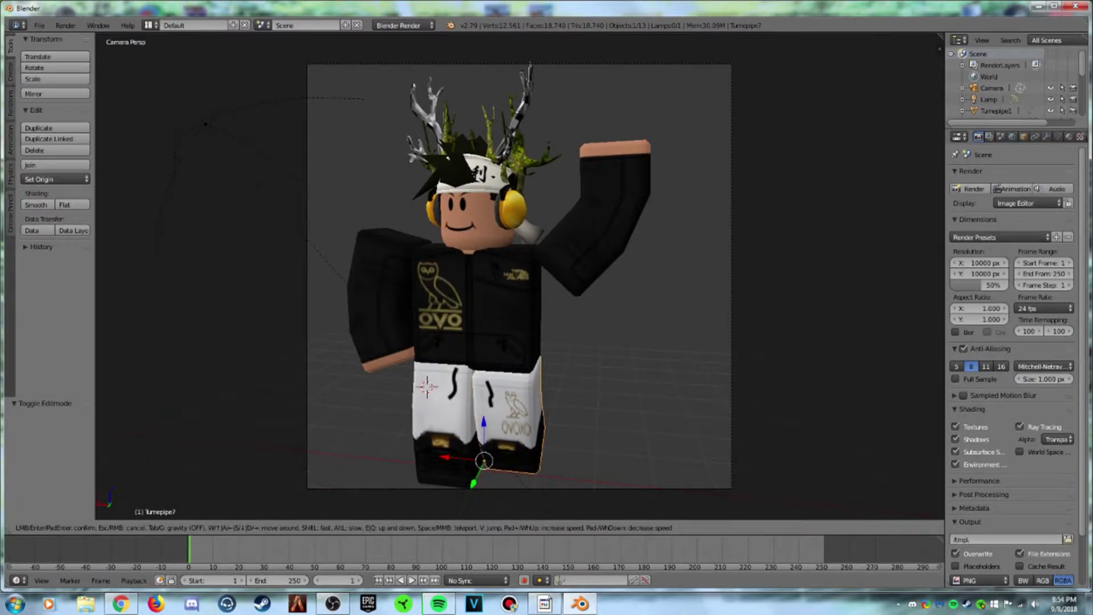
{"action": "key", "text": "s"}
{"action": "key", "text": "s"}
{"action": "key", "text": "Return"}
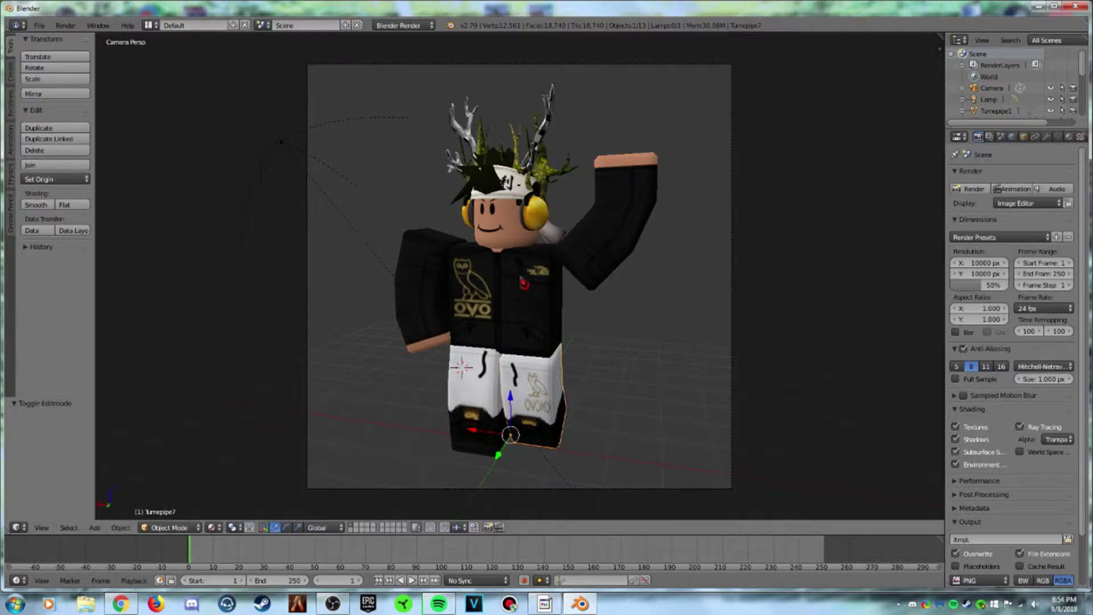
Step: Render the still image and save it to the Desktop as the PNG file For the video.png
{"action": "left_click", "coordinate": [67, 26]}
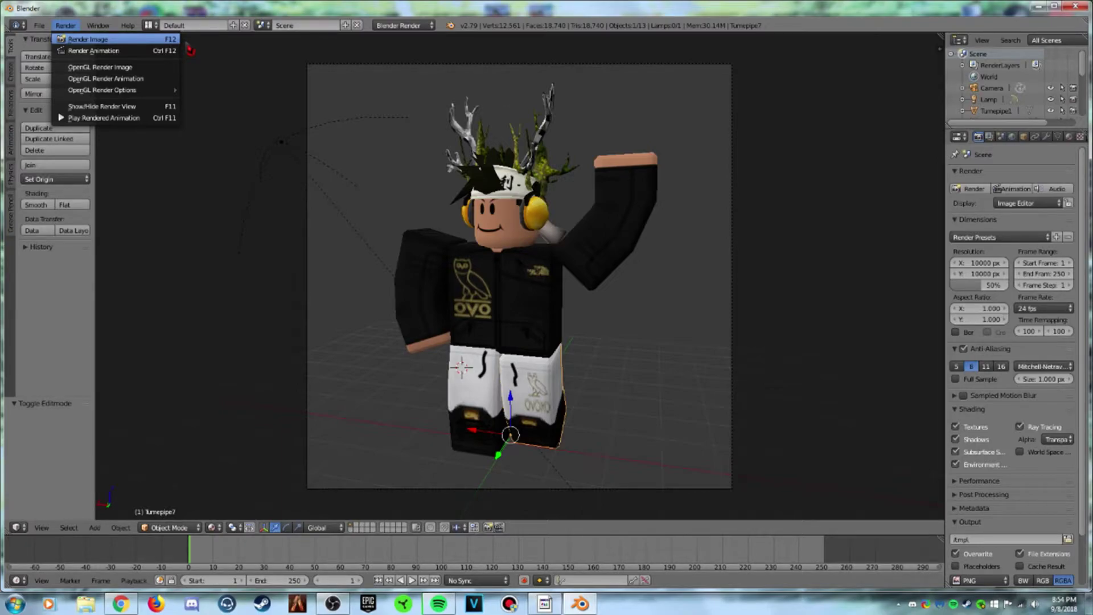
{"action": "key", "text": "Return"}
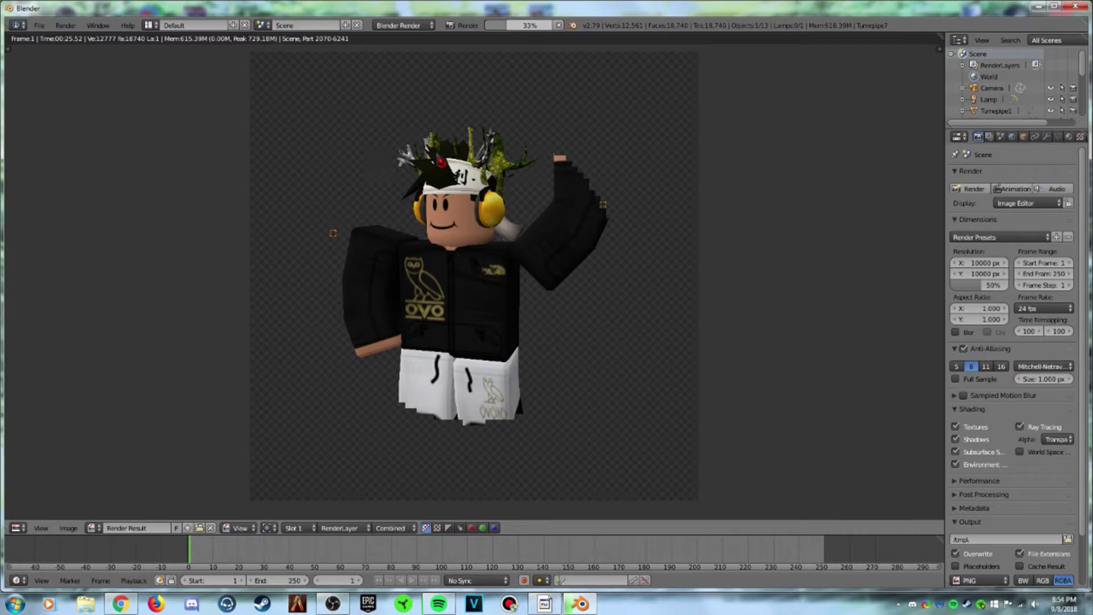
{"action": "key", "text": "F3"}
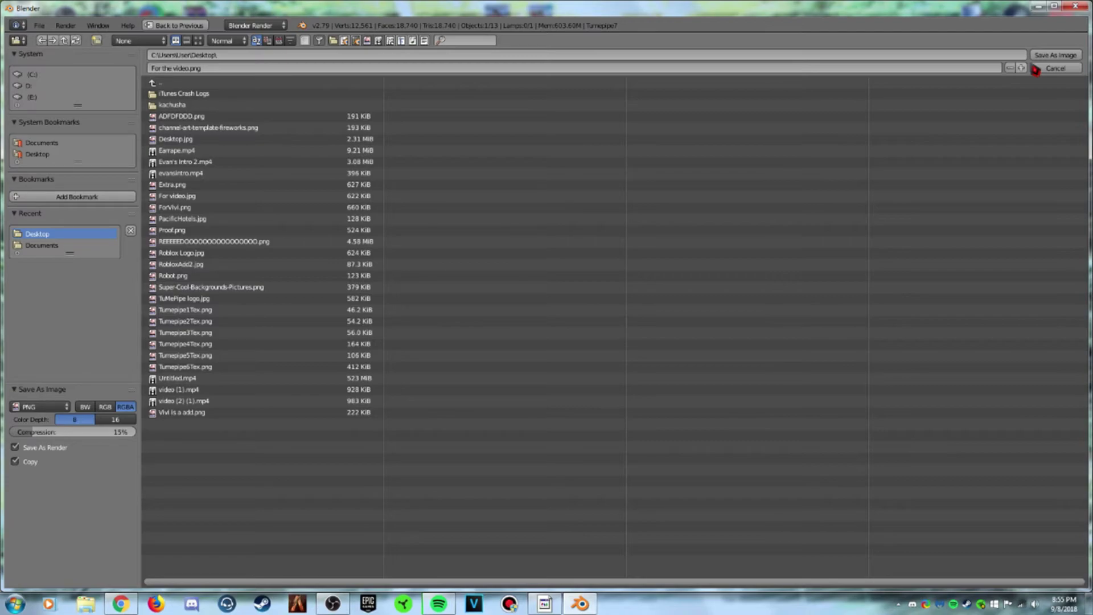
{"action": "left_click", "coordinate": [1053, 67]}
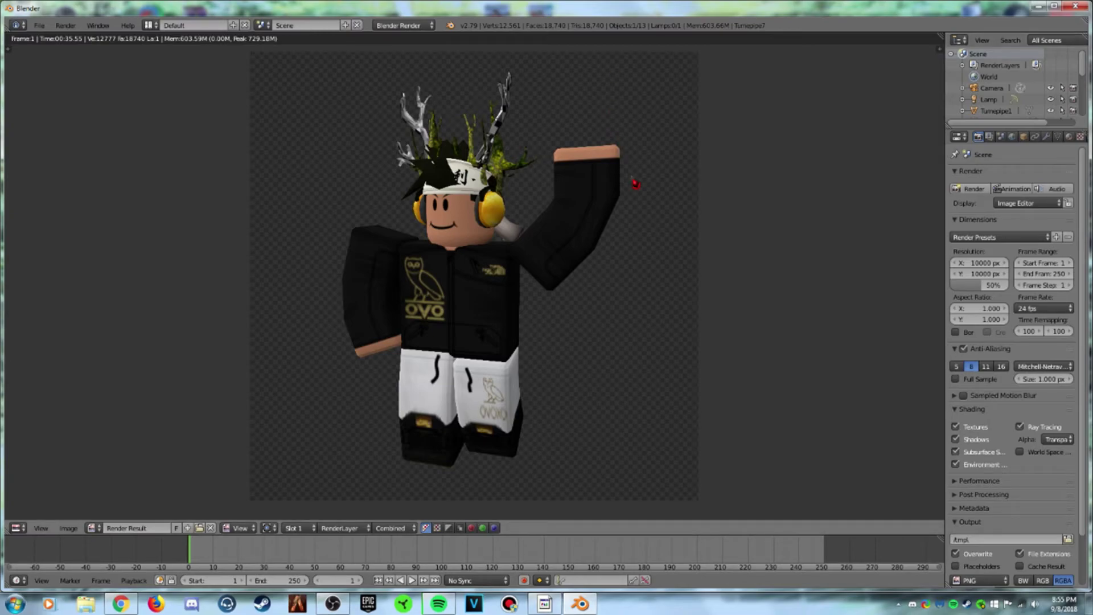
Step: Quit Blender without saving the scene, and open the saved render from the desktop for a brief check in Windows Photo Viewer
{"action": "left_click", "coordinate": [1076, 6]}
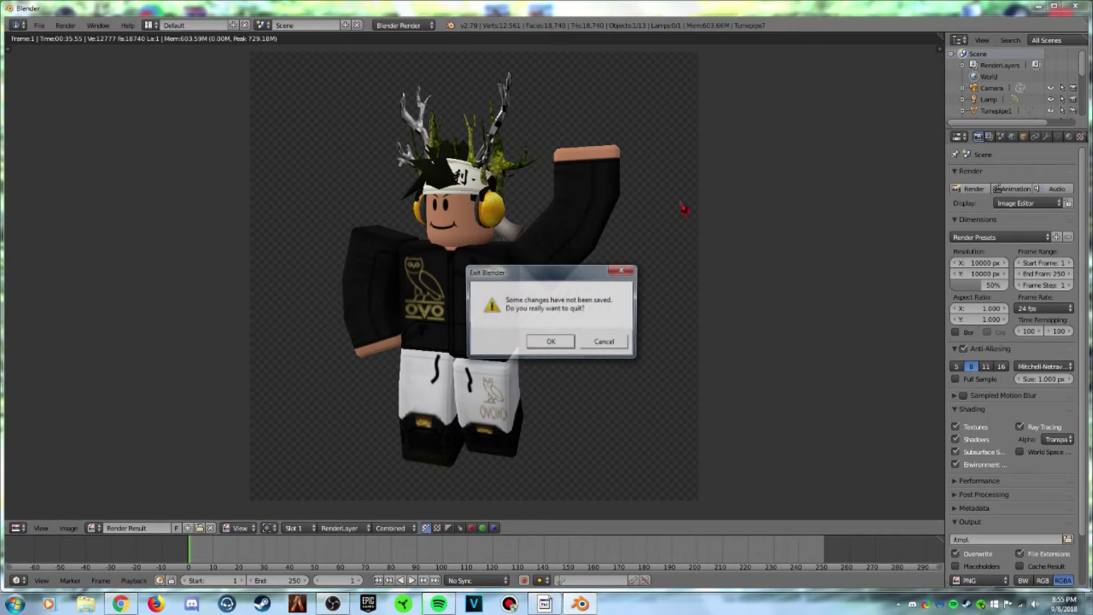
{"action": "left_click", "coordinate": [551, 343]}
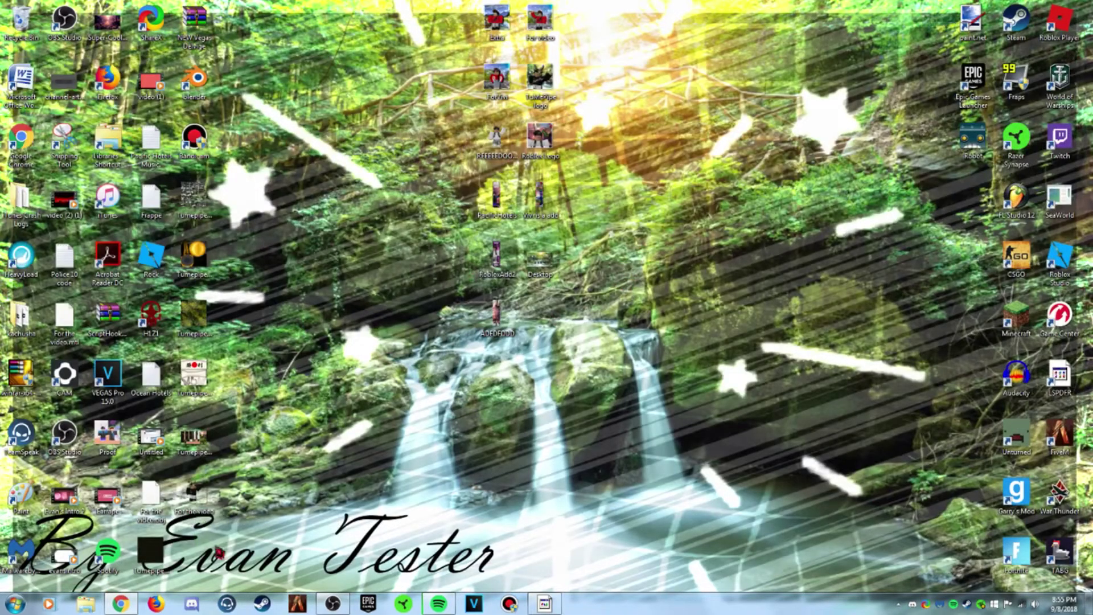
{"action": "double_click", "coordinate": [210, 490]}
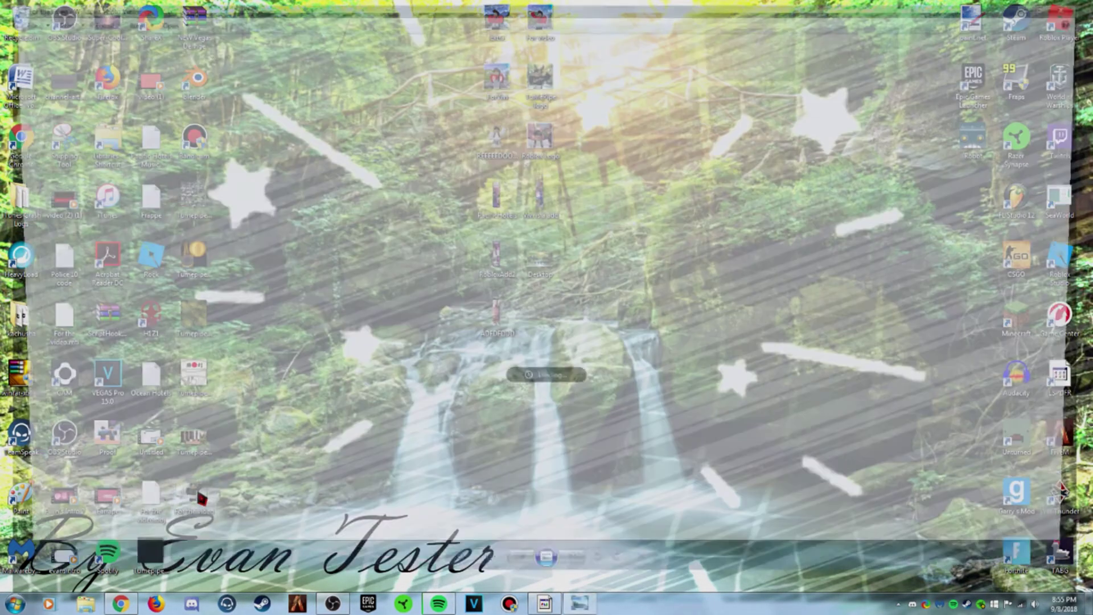
{"action": "key", "text": "alt+F4"}
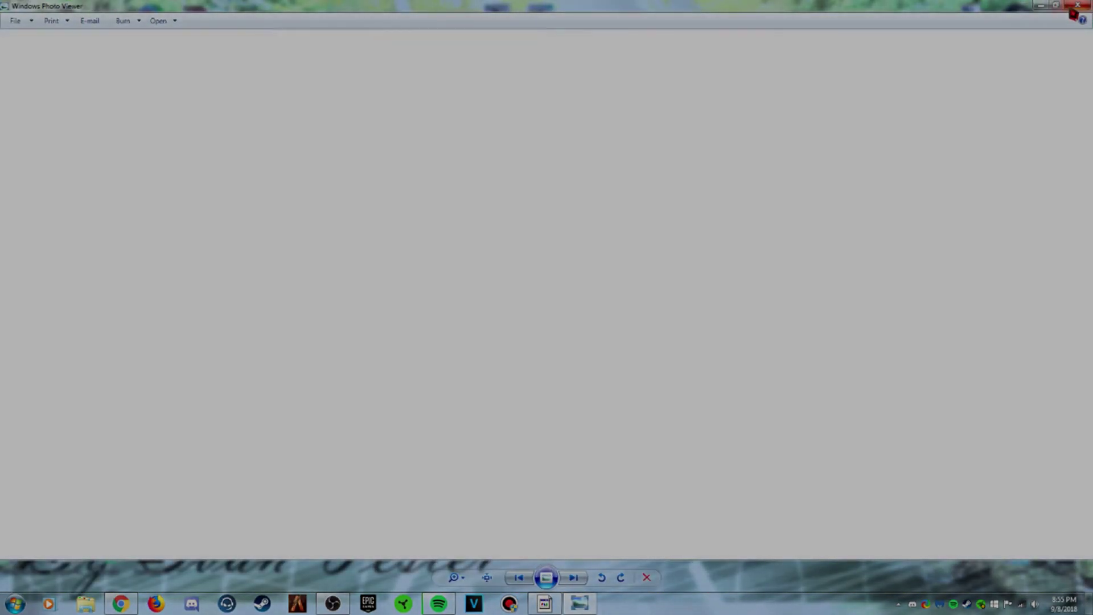
{"action": "left_click", "coordinate": [335, 604]}
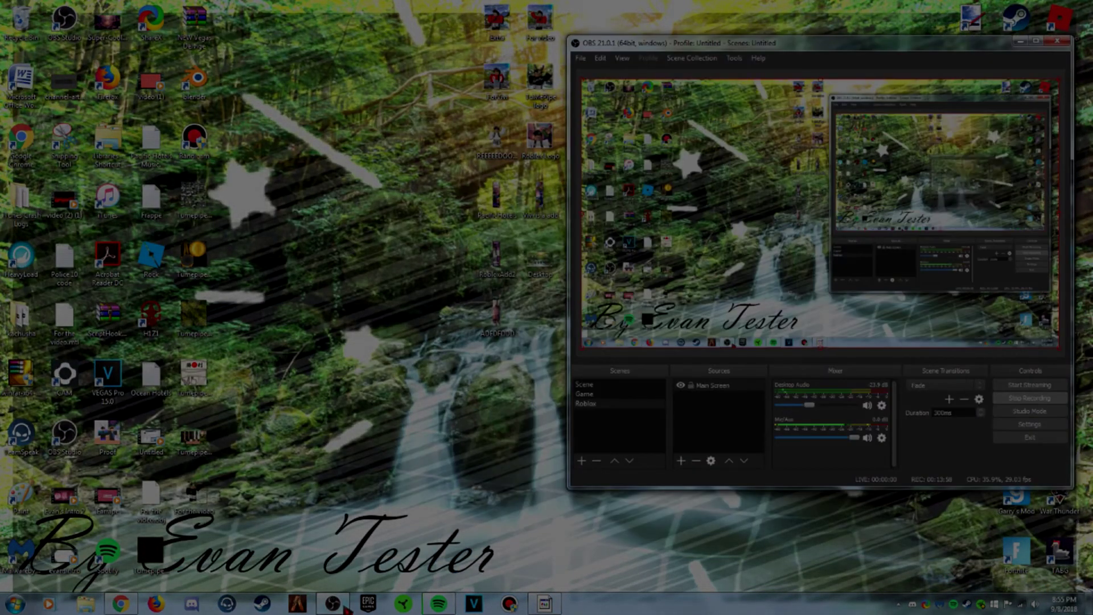